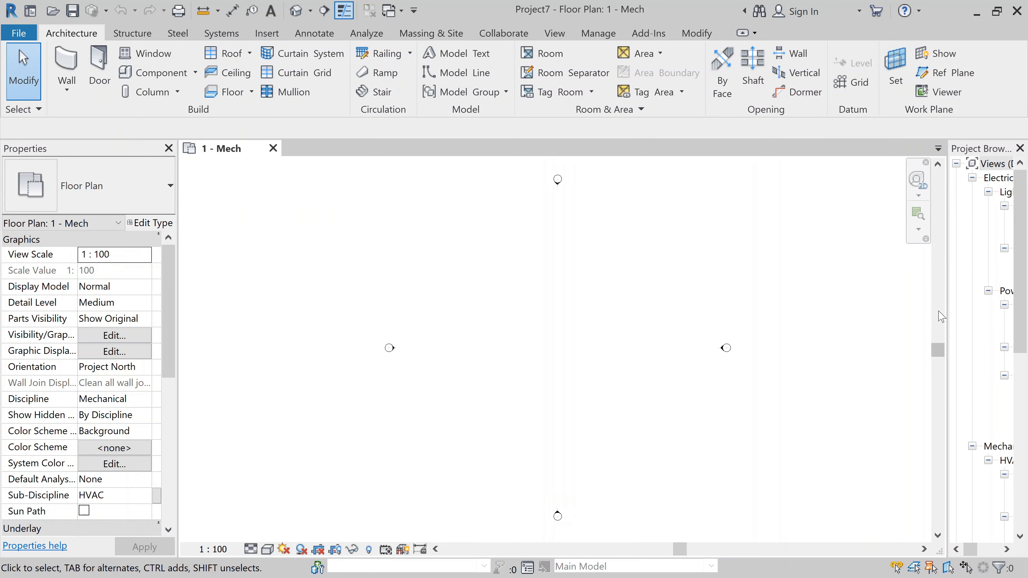
# Widen the Project Browser until full view names fit, and look through its discipline-organized view list.
pyautogui.moveTo(946, 318); pyautogui.dragTo(782, 287)
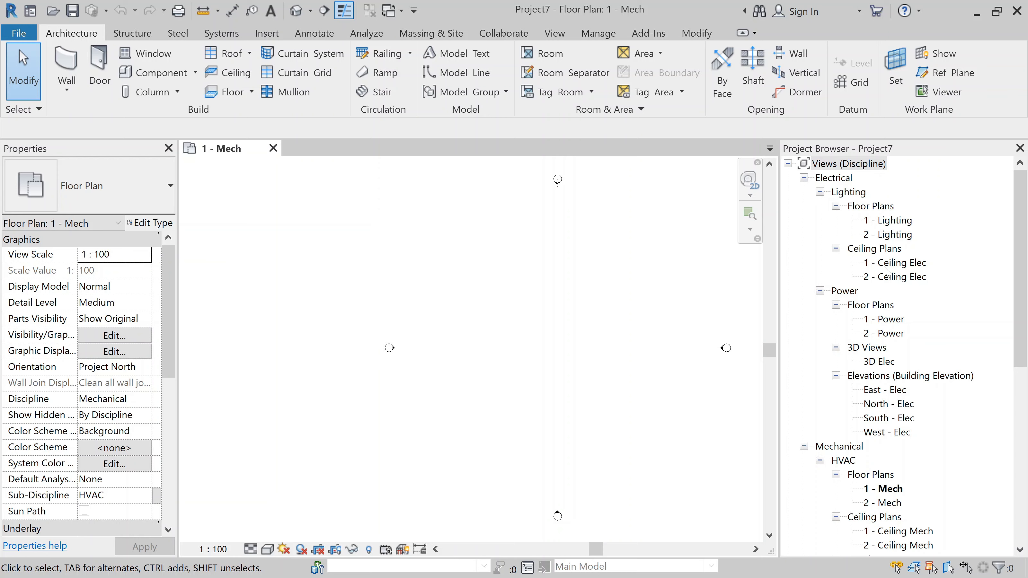
pyautogui.scroll(-1, 874, 299)
pyautogui.scroll(-3, 874, 299)
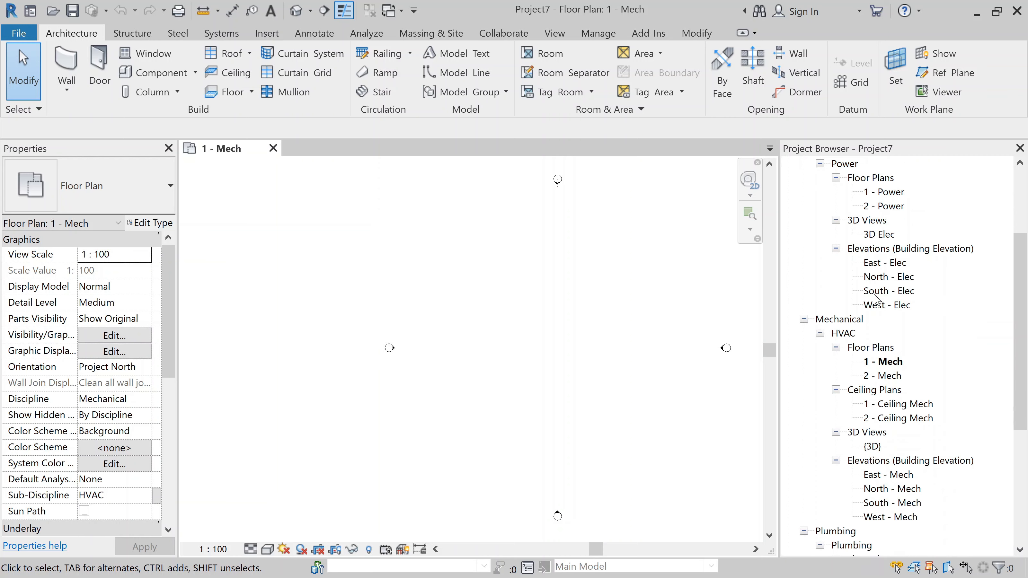
pyautogui.scroll(-2, 874, 299)
pyautogui.scroll(5, 874, 299)
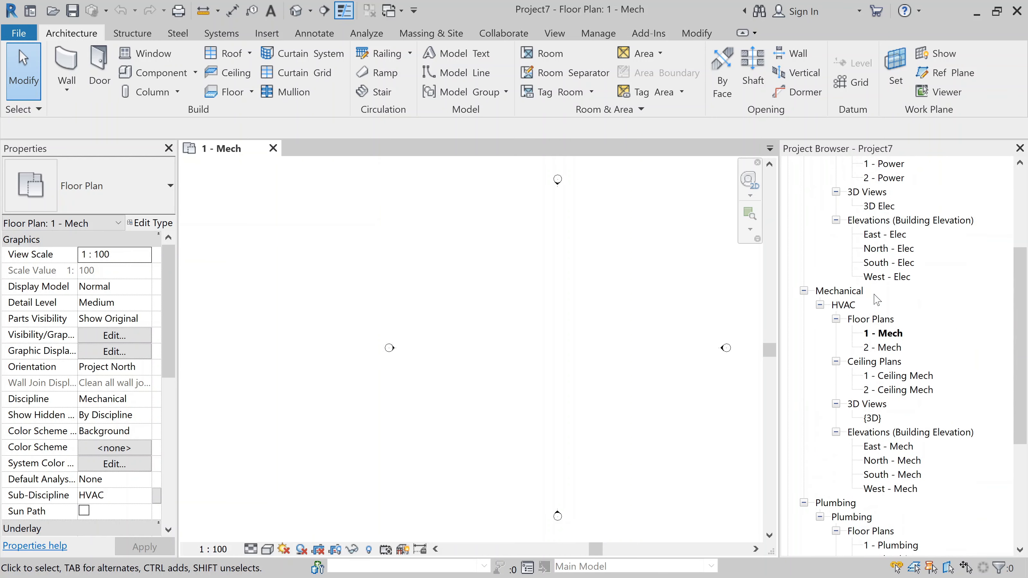
pyautogui.scroll(2, 874, 299)
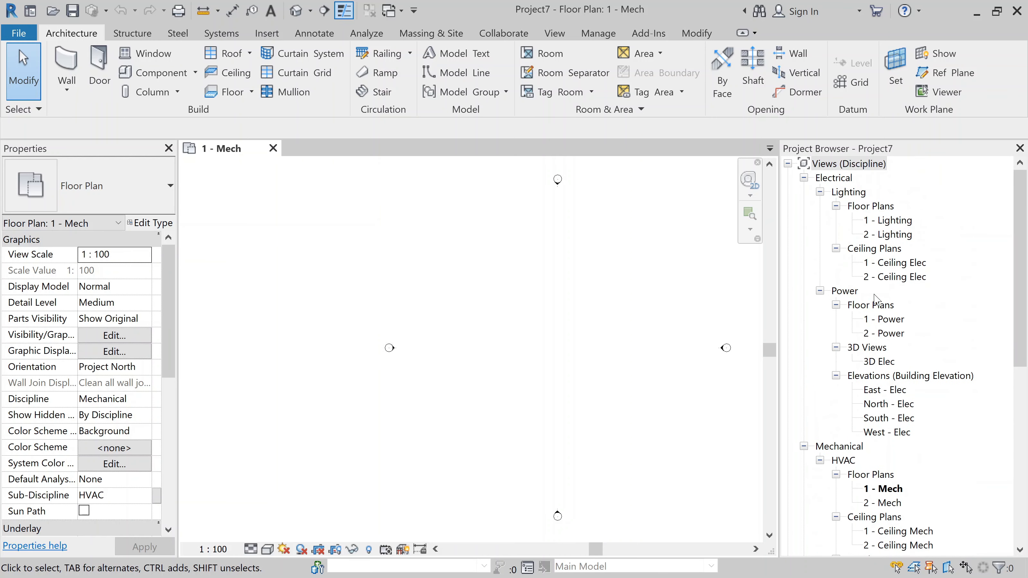
# Apply the "all" organization scheme to the Project Browser views and expand the Floor Plans and Ceiling Plans groups.
pyautogui.rightClick(843, 167)
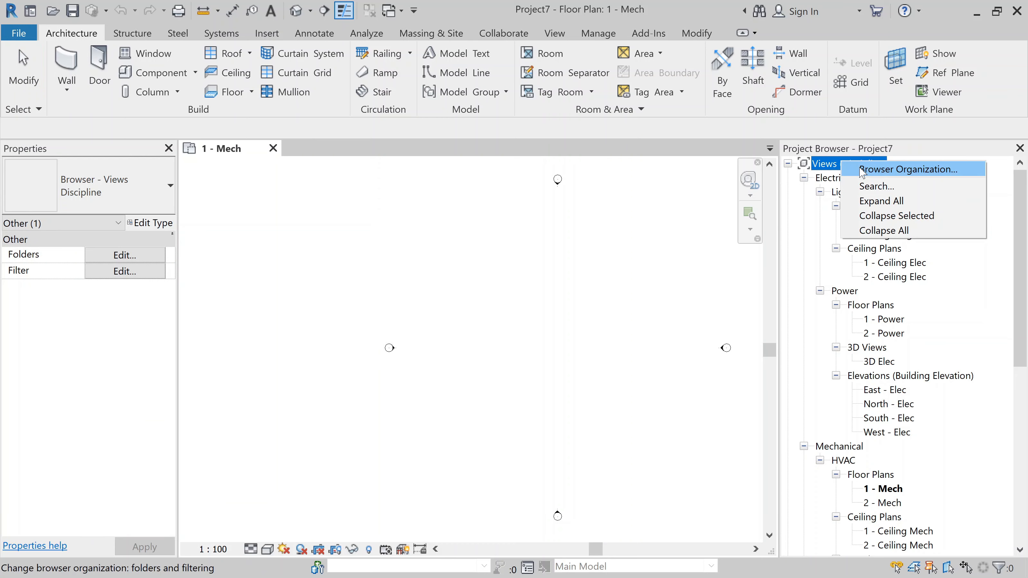
pyautogui.click(862, 171)
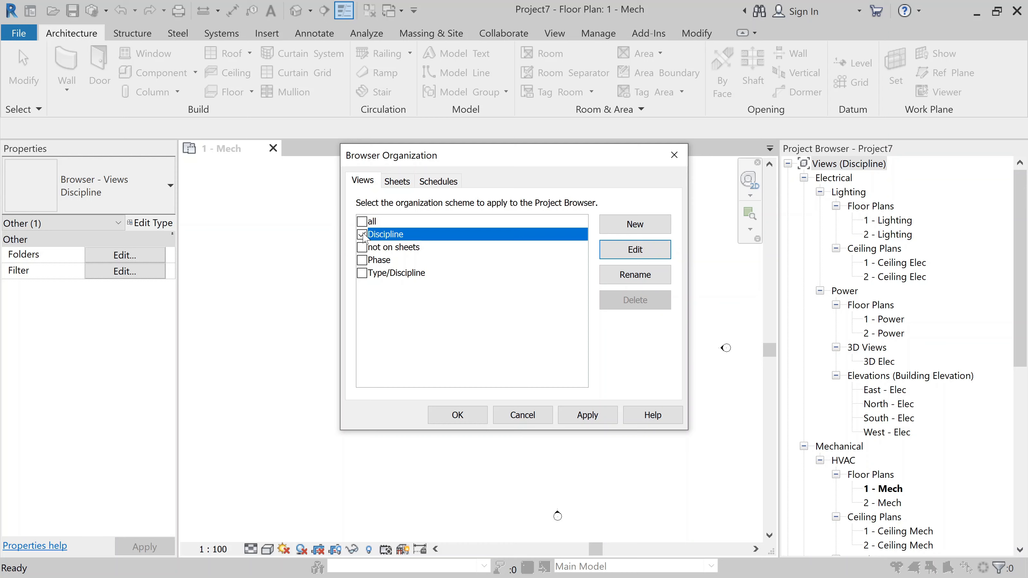
pyautogui.click(362, 221)
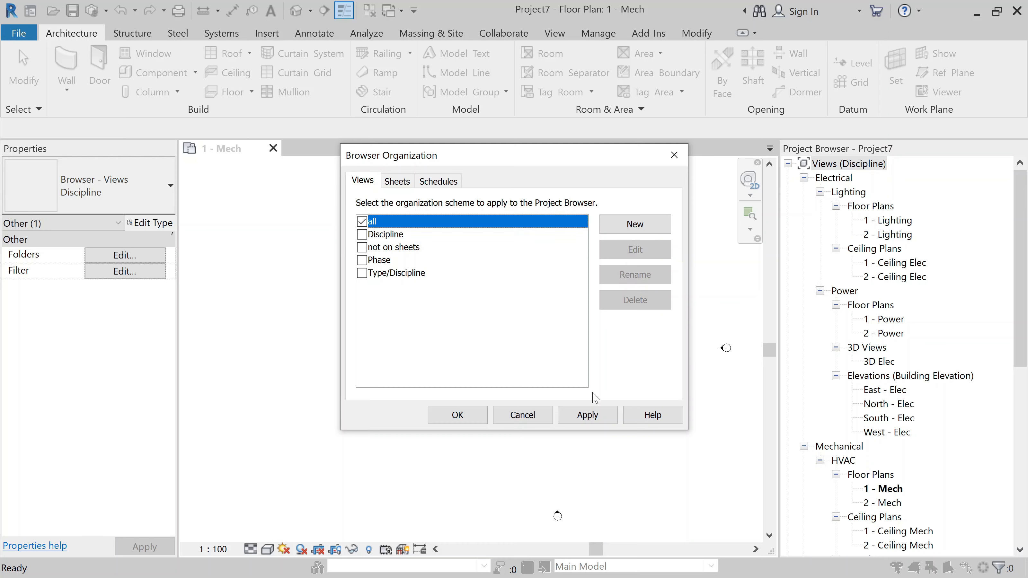
pyautogui.click(587, 415)
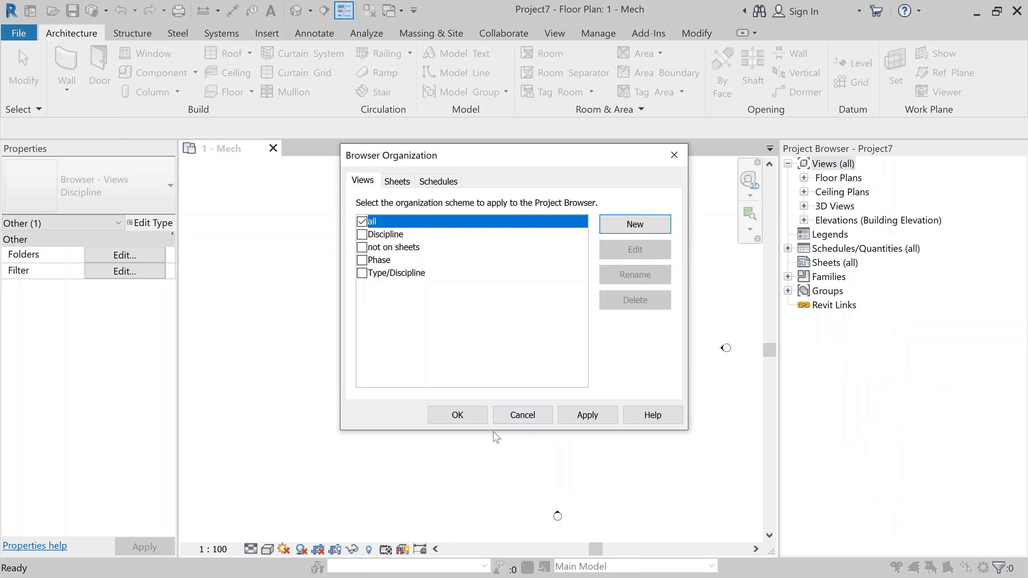
pyautogui.click(458, 415)
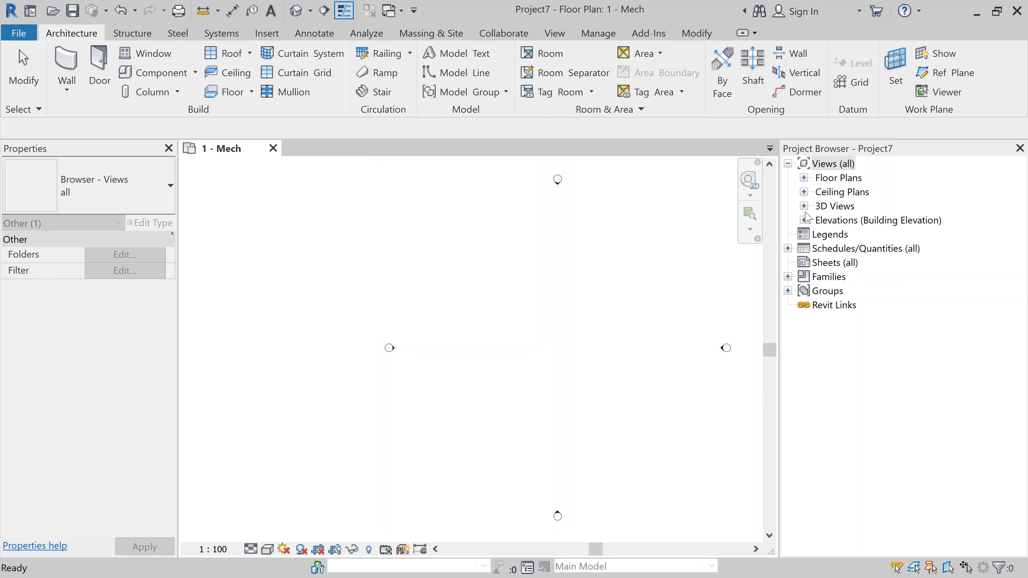
pyautogui.click(804, 178)
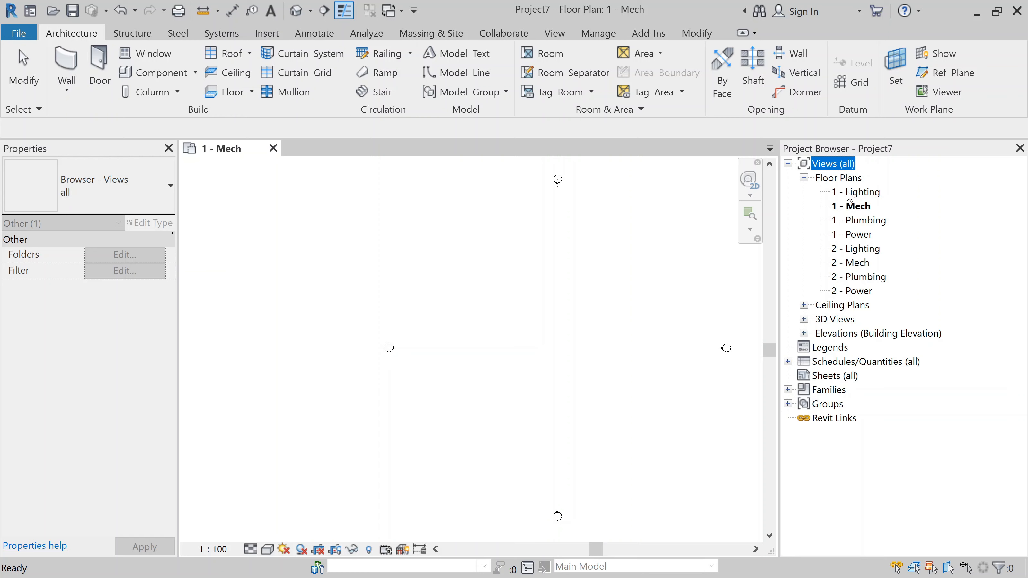
pyautogui.click(804, 305)
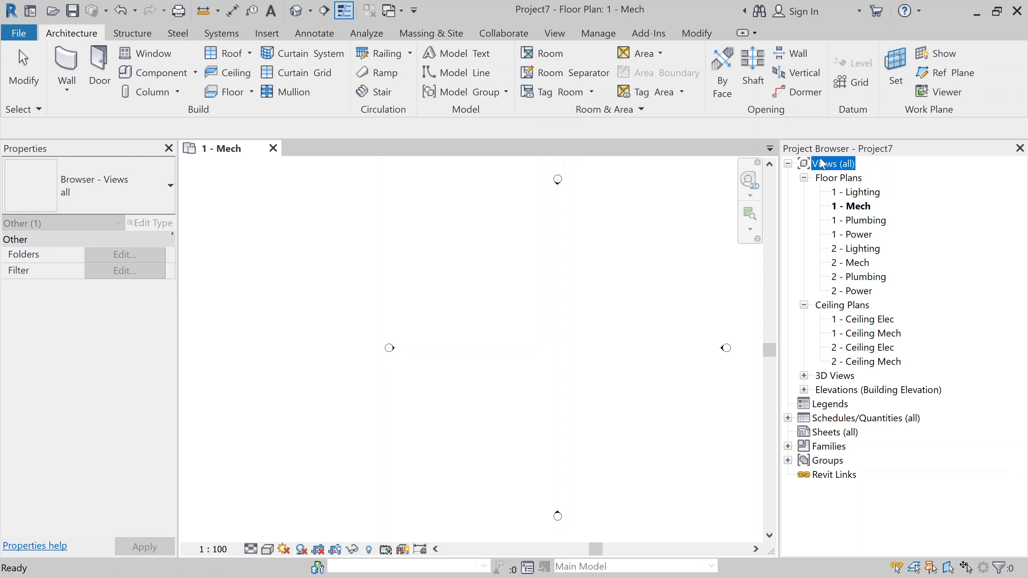
# Apply the Discipline organization scheme to the Project Browser views.
pyautogui.rightClick(826, 167)
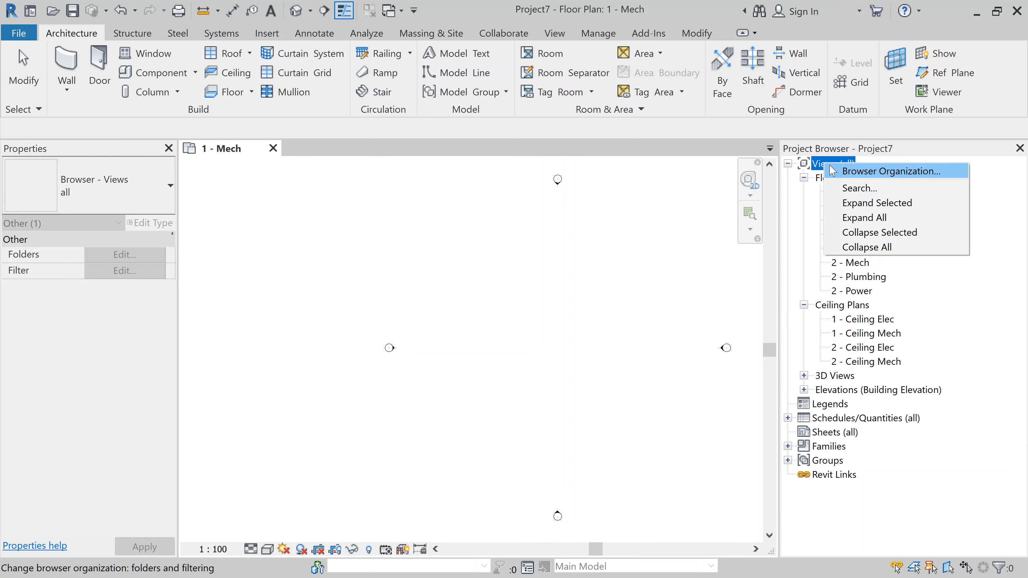
pyautogui.click(834, 171)
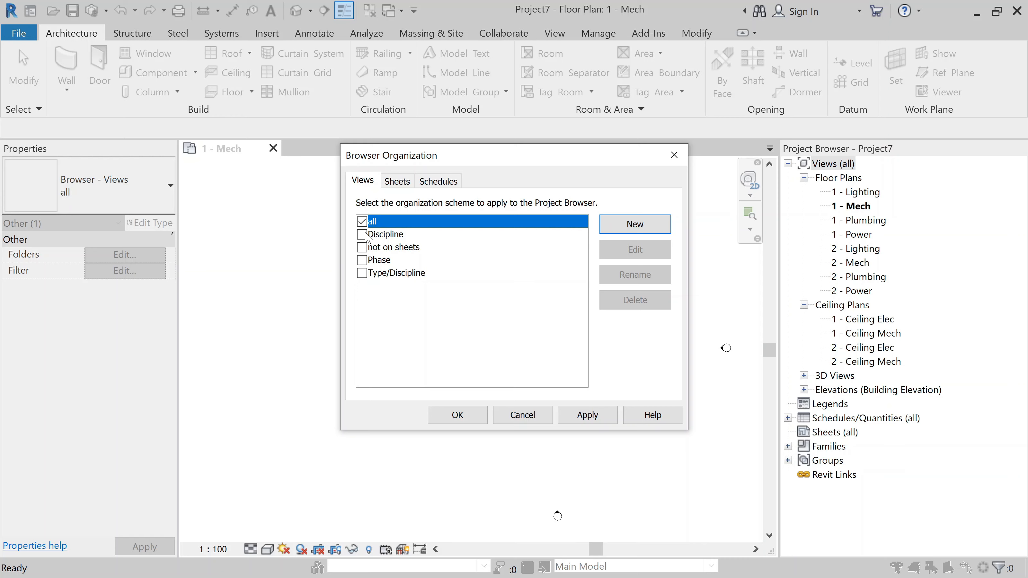
pyautogui.click(362, 234)
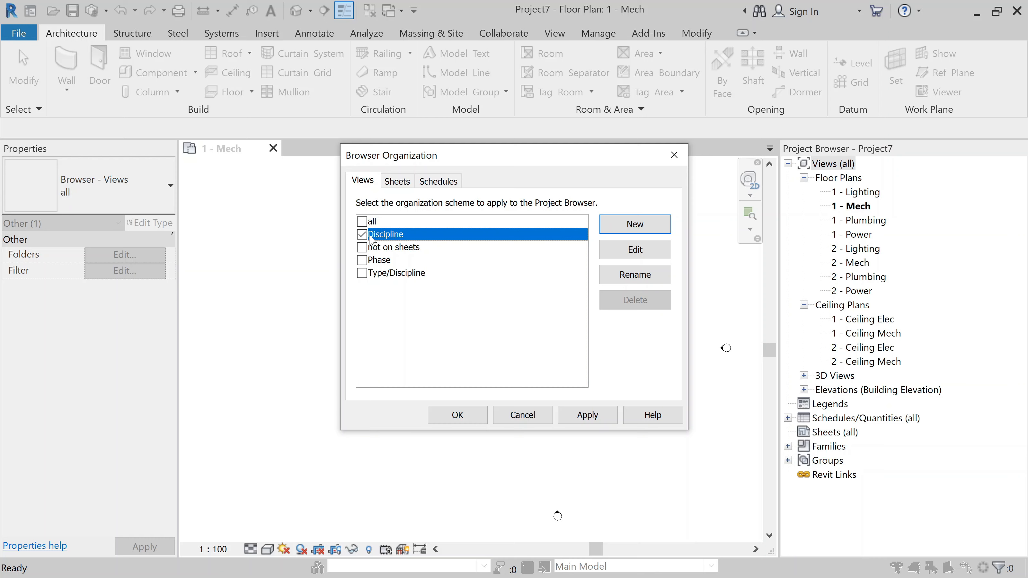
pyautogui.click(587, 417)
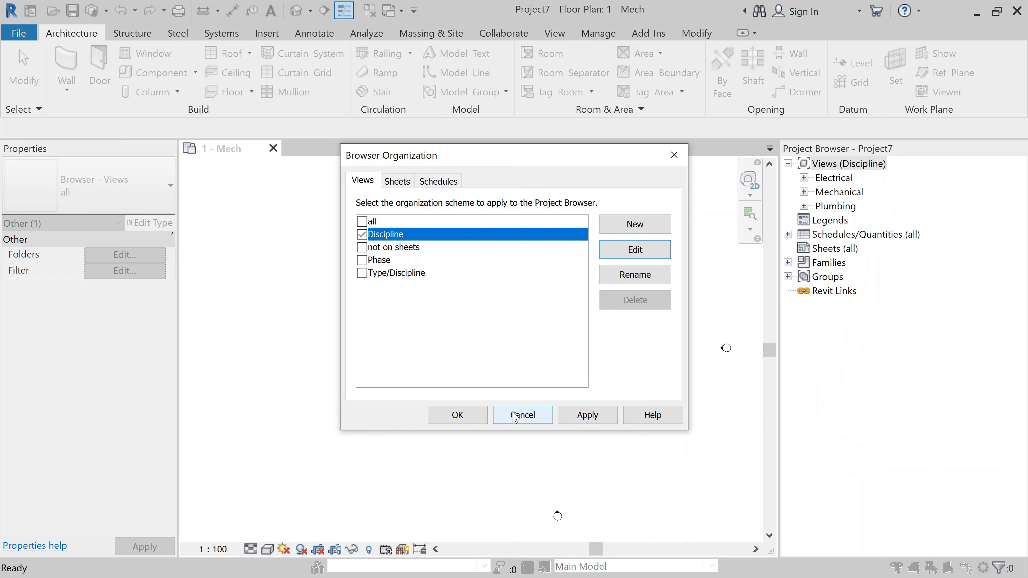
pyautogui.click(458, 416)
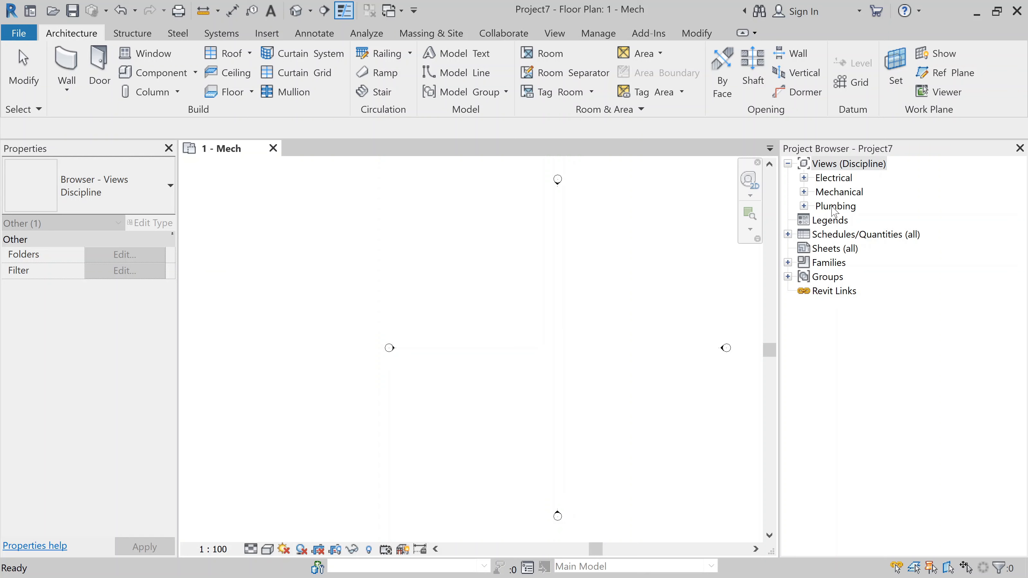
# Delete the floor plans 1 - Plumbing and 2 - Plumbing from the Plumbing discipline.
pyautogui.click(804, 206)
pyautogui.click(819, 220)
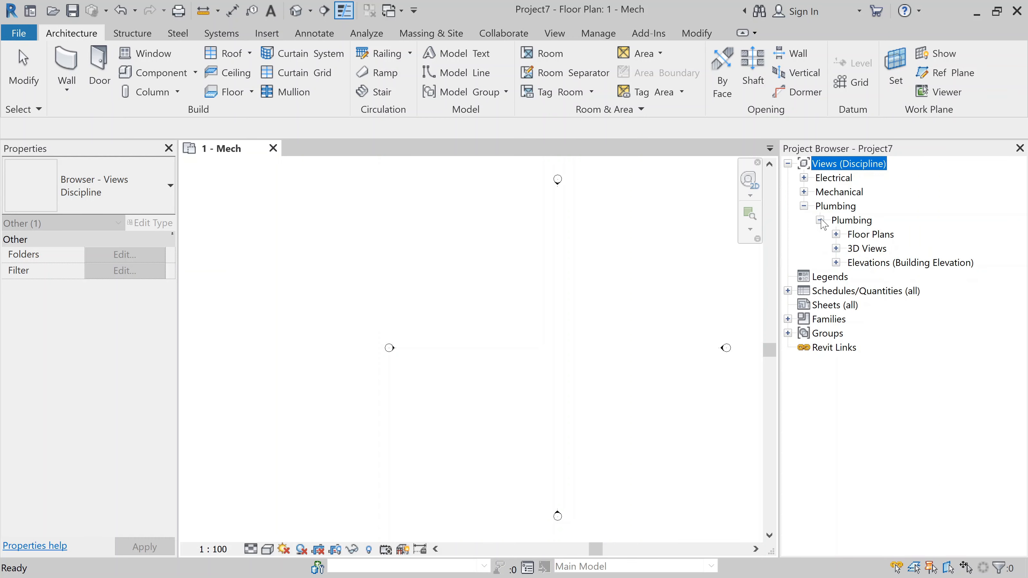
pyautogui.click(836, 234)
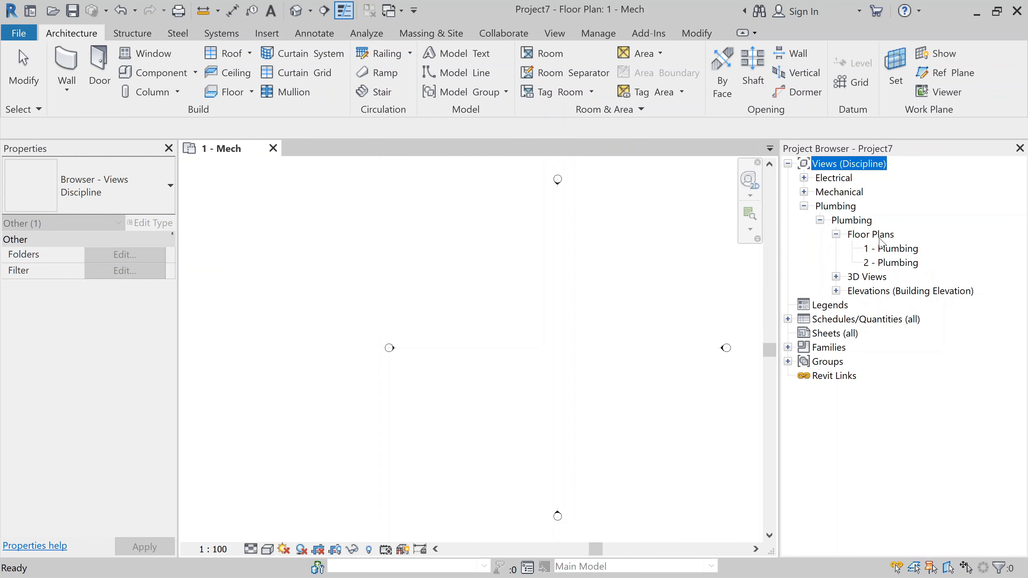
pyautogui.click(883, 249)
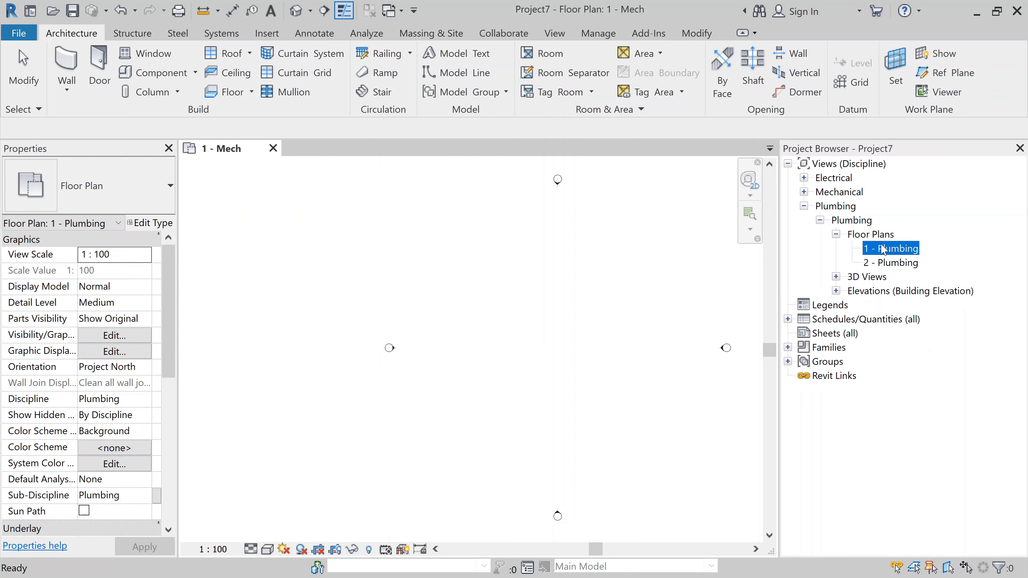
pyautogui.keyDown('ctrl'); pyautogui.click(882, 263); pyautogui.keyUp('ctrl')
pyautogui.press('Delete')
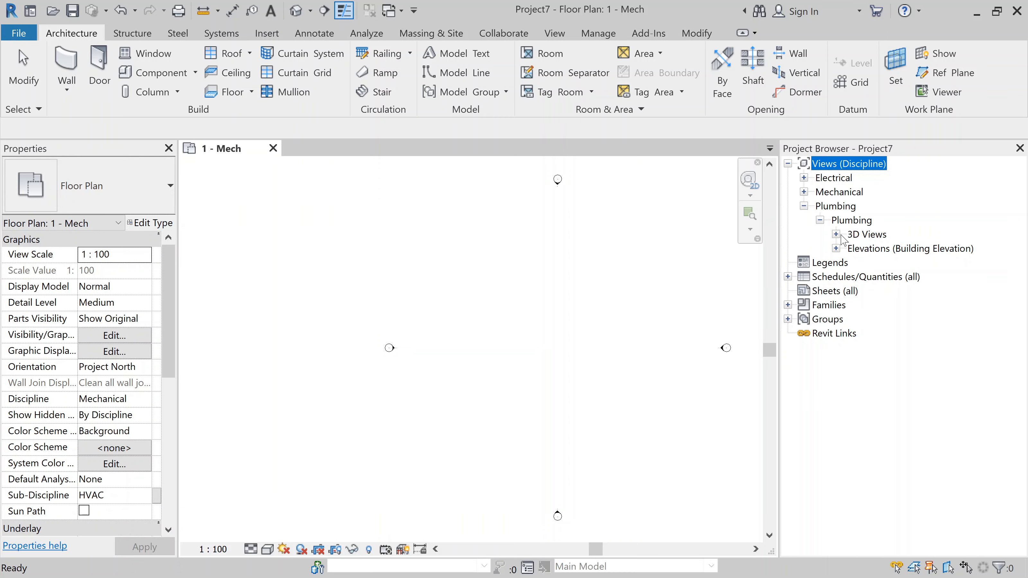
# Delete the 3D Plumbing view and the East, North, South and West - Plumbing elevations.
pyautogui.click(837, 234)
pyautogui.click(886, 252)
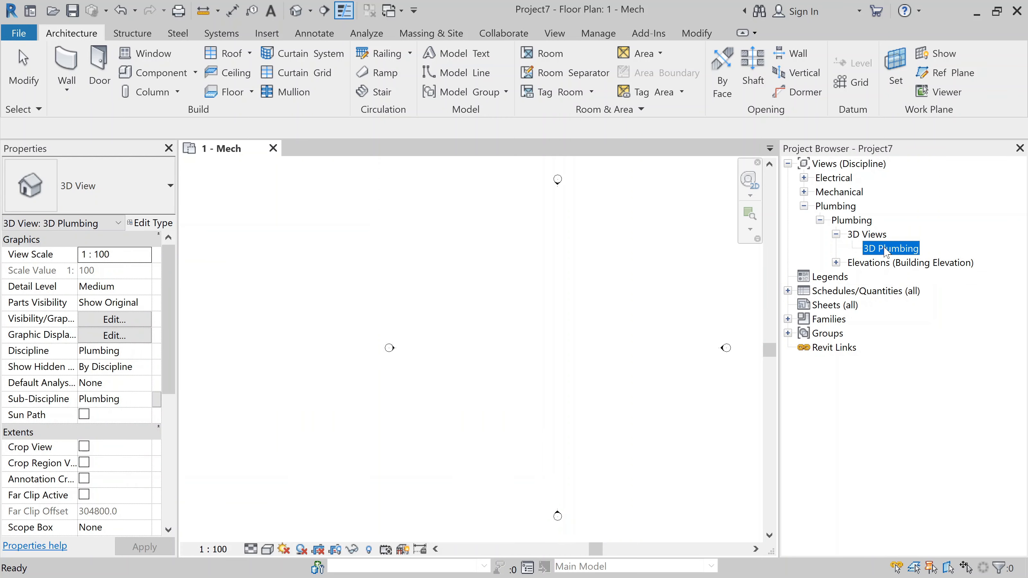
pyautogui.press('Delete')
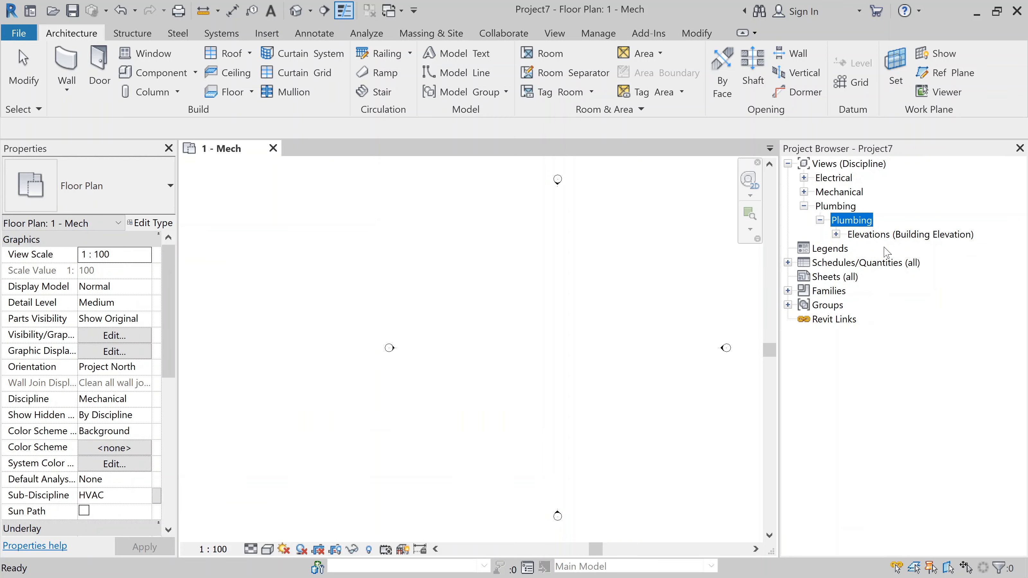
pyautogui.click(836, 234)
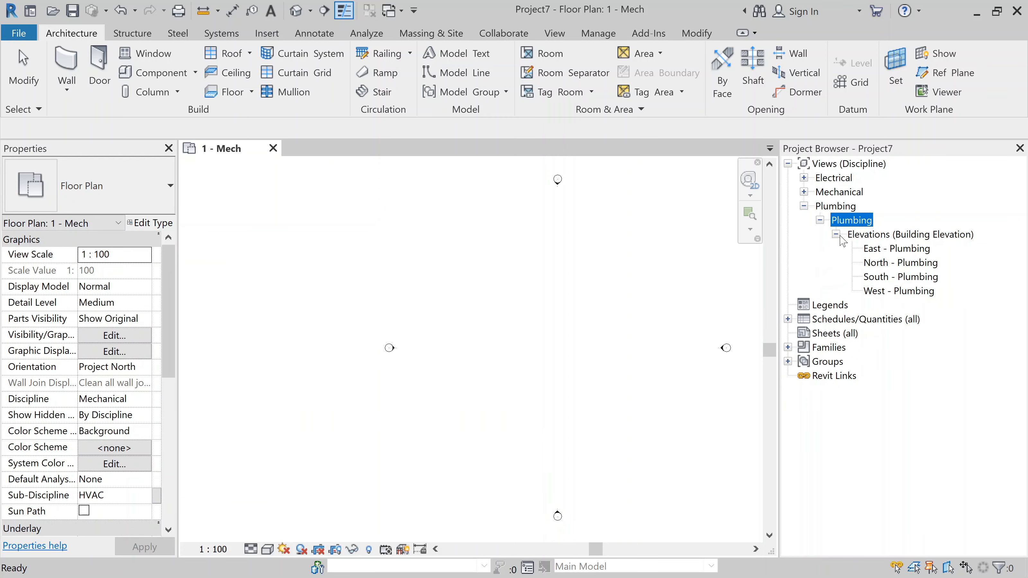
pyautogui.click(885, 249)
pyautogui.keyDown('shift'); pyautogui.click(886, 292); pyautogui.keyUp('shift')
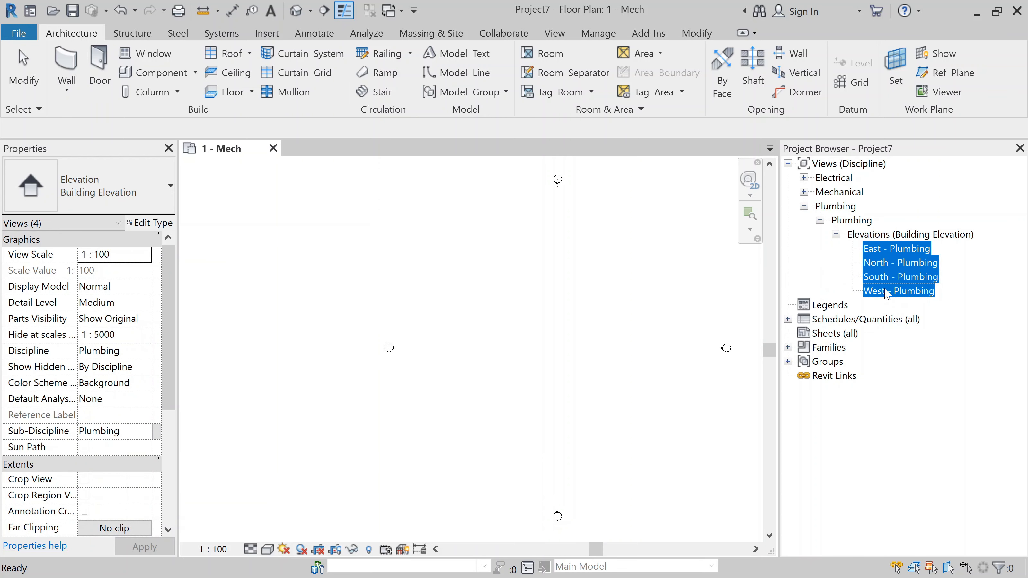
pyautogui.press('Delete')
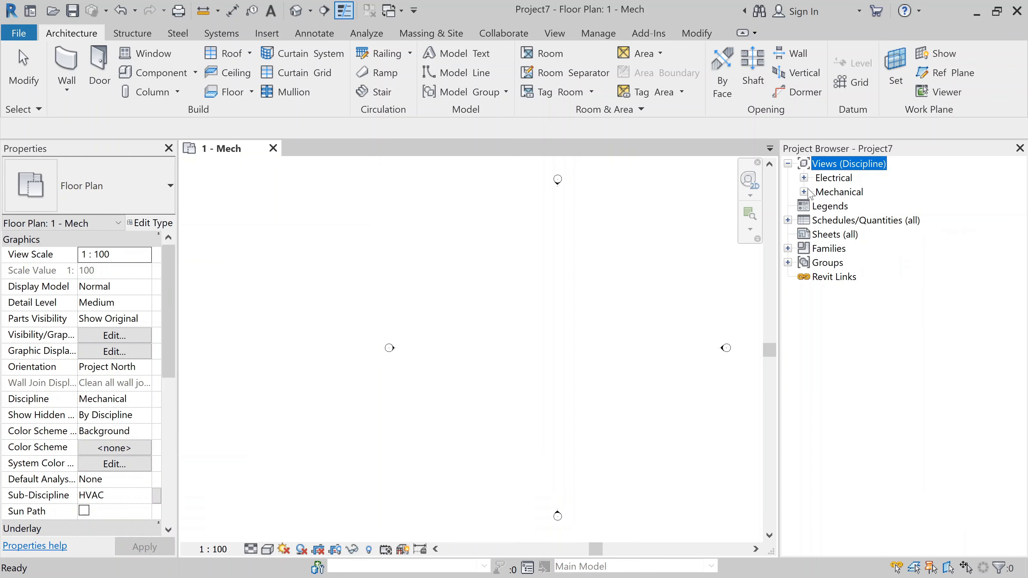
# Delete the floor plans 1 - Lighting and 2 - Lighting from the Electrical discipline.
pyautogui.click(804, 177)
pyautogui.click(821, 192)
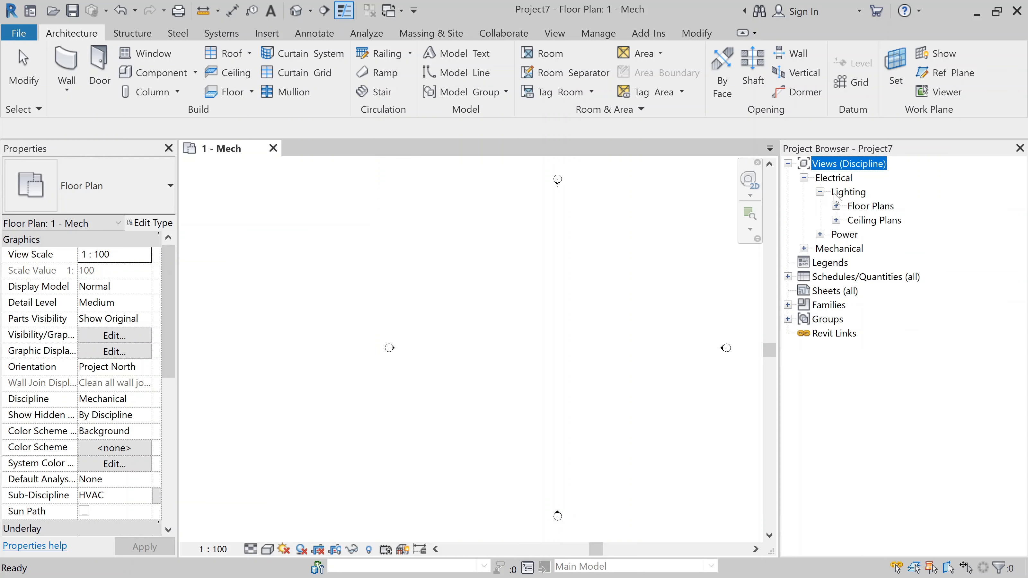
pyautogui.click(836, 206)
pyautogui.click(874, 221)
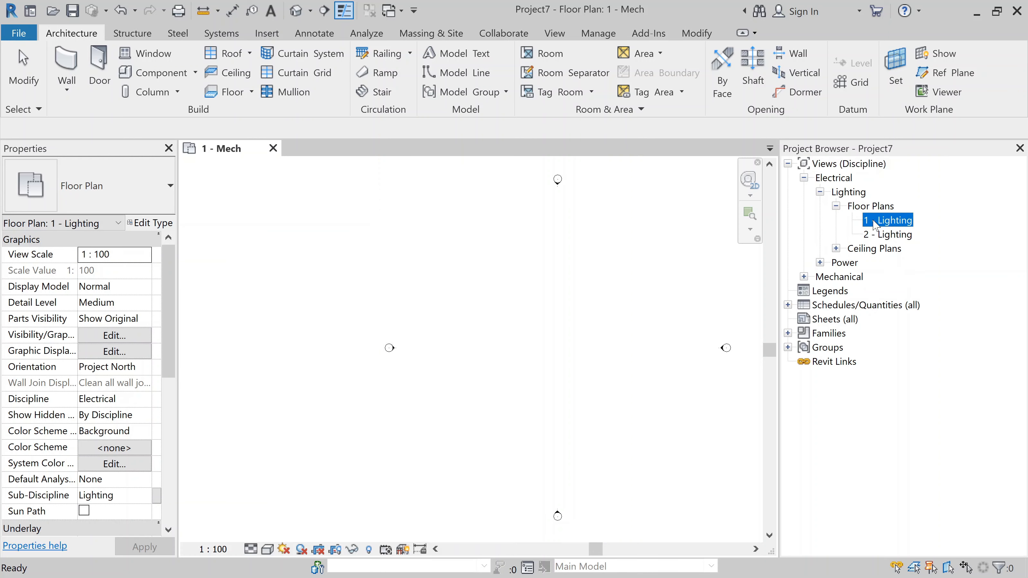
pyautogui.keyDown('ctrl'); pyautogui.click(880, 235); pyautogui.keyUp('ctrl')
pyautogui.press('Delete')
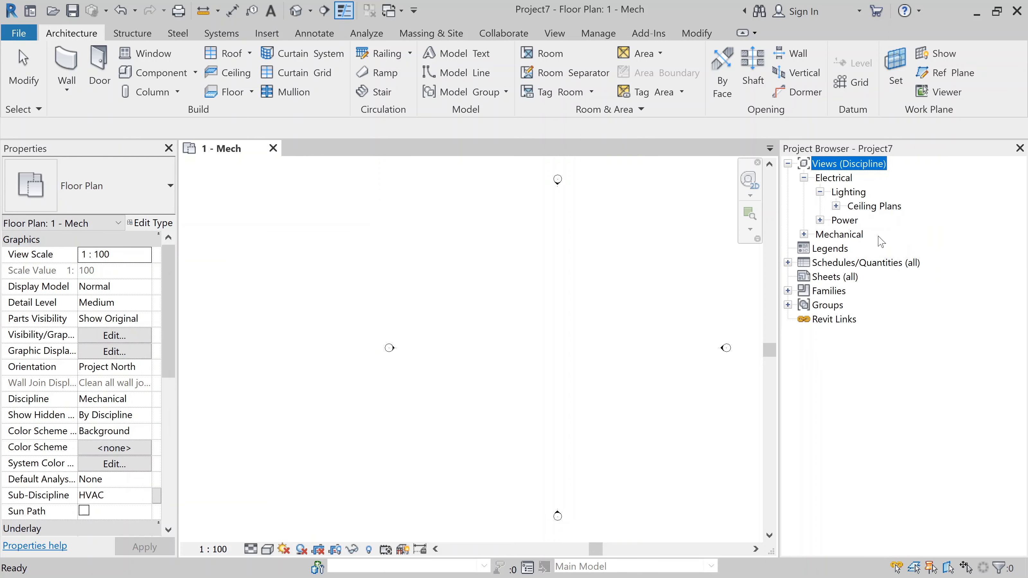
# Delete the Lighting ceiling plans 1 - Ceiling Elec and 2 - Ceiling Elec.
pyautogui.click(835, 205)
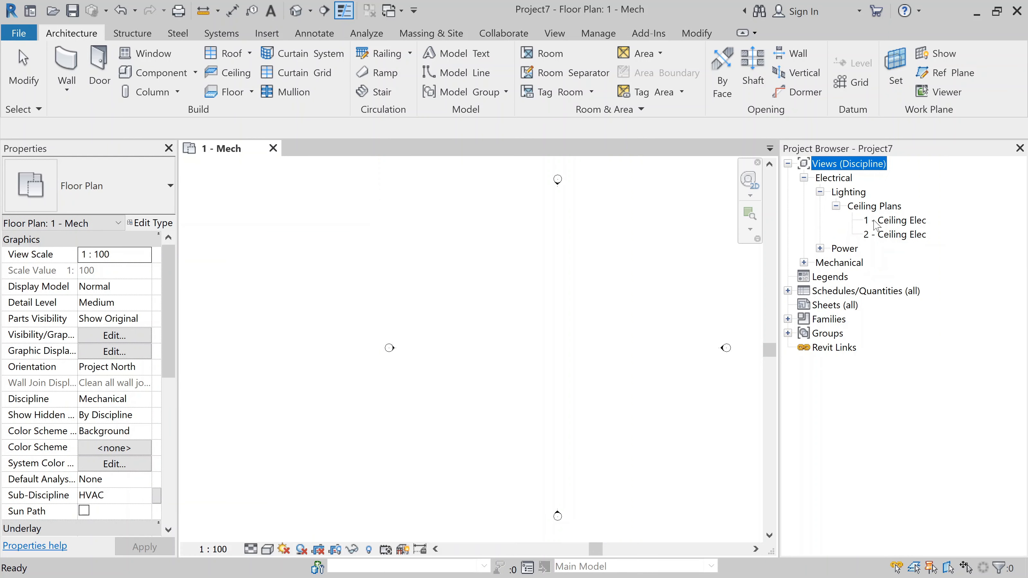
pyautogui.click(892, 224)
pyautogui.keyDown('ctrl'); pyautogui.click(901, 238); pyautogui.keyUp('ctrl')
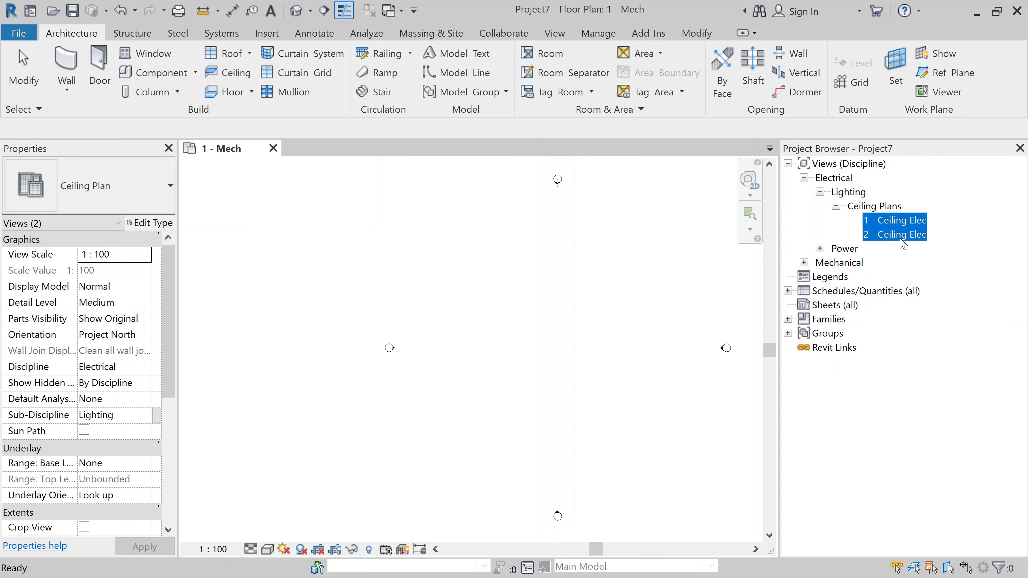
pyautogui.press('Delete')
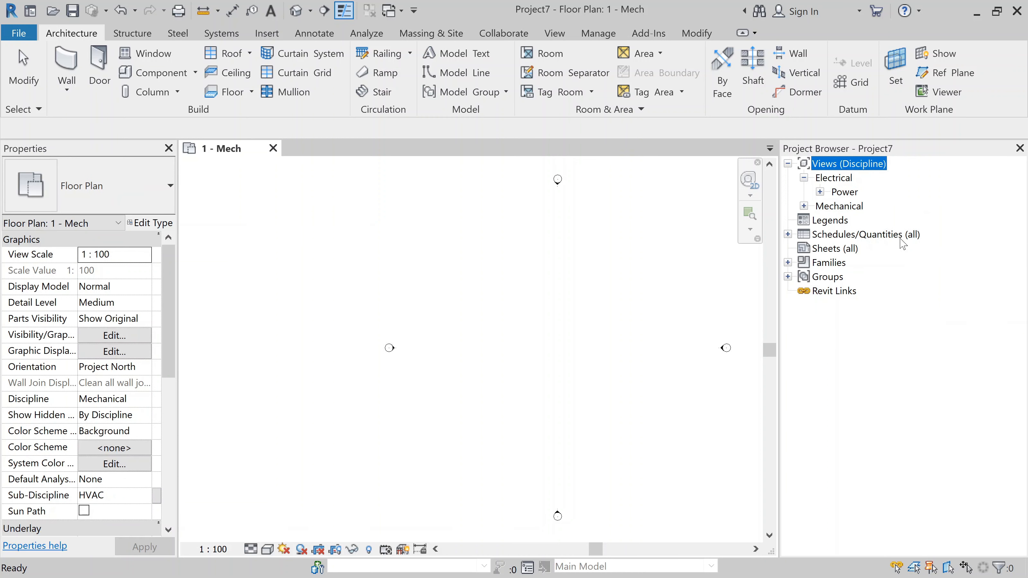
# Delete the floor plans 1 - Power and 2 - Power from the Electrical discipline's Power group.
pyautogui.click(820, 191)
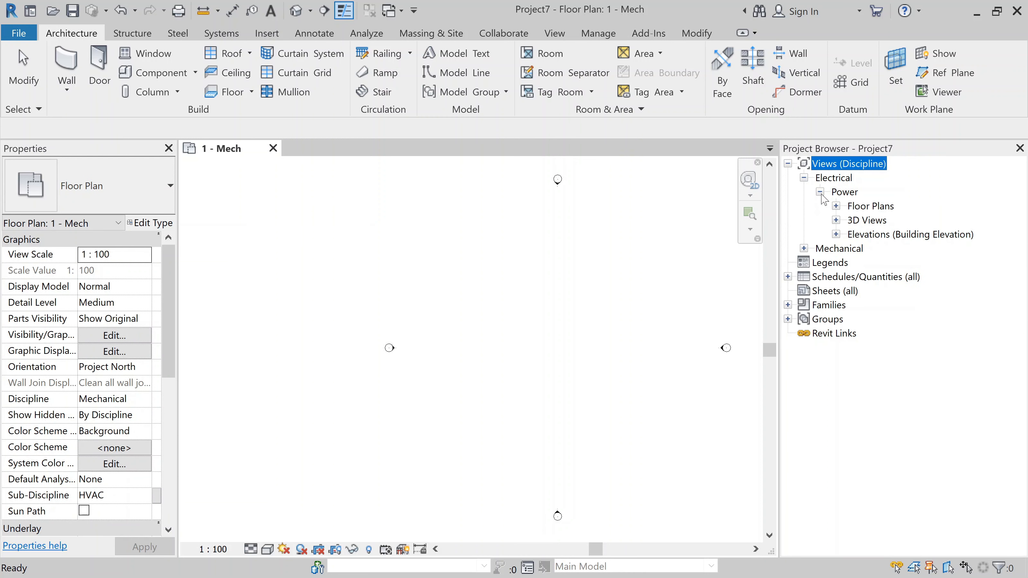
pyautogui.click(836, 206)
pyautogui.keyDown('shift'); pyautogui.click(878, 220); pyautogui.keyUp('shift')
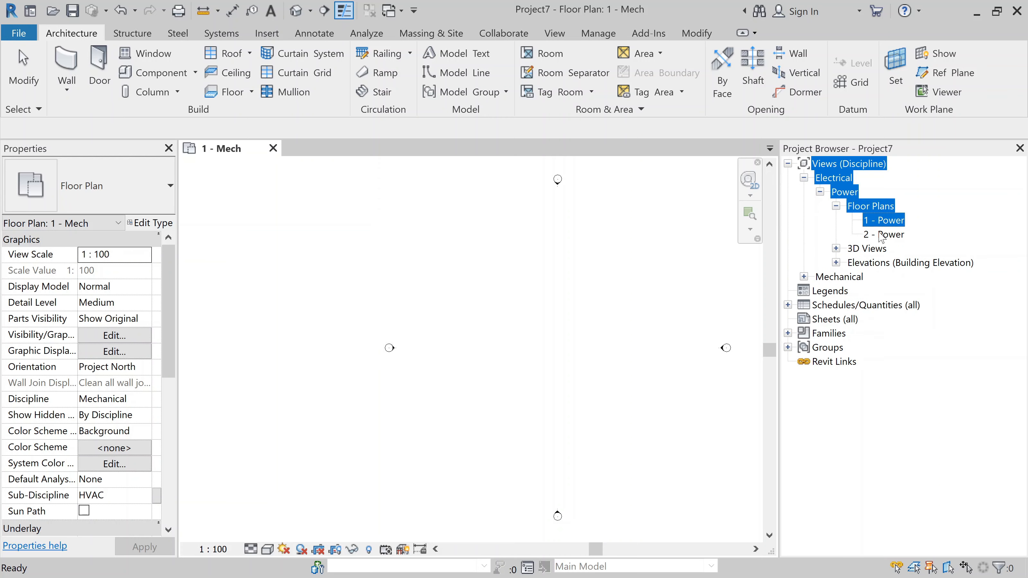
pyautogui.keyDown('shift'); pyautogui.click(879, 233); pyautogui.keyUp('shift')
pyautogui.click(875, 215)
pyautogui.keyDown('shift'); pyautogui.click(876, 235); pyautogui.keyUp('shift')
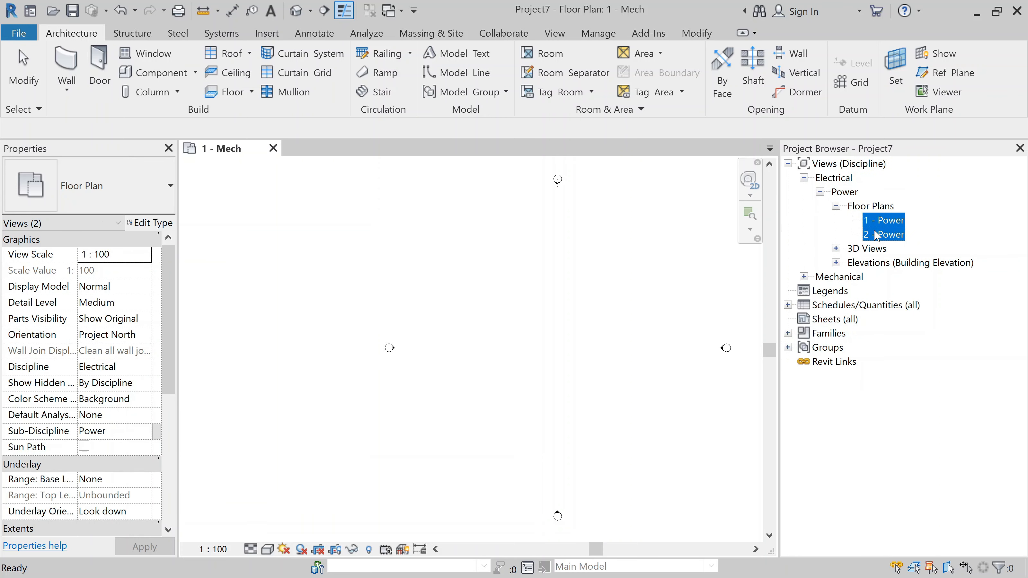
pyautogui.press('Delete')
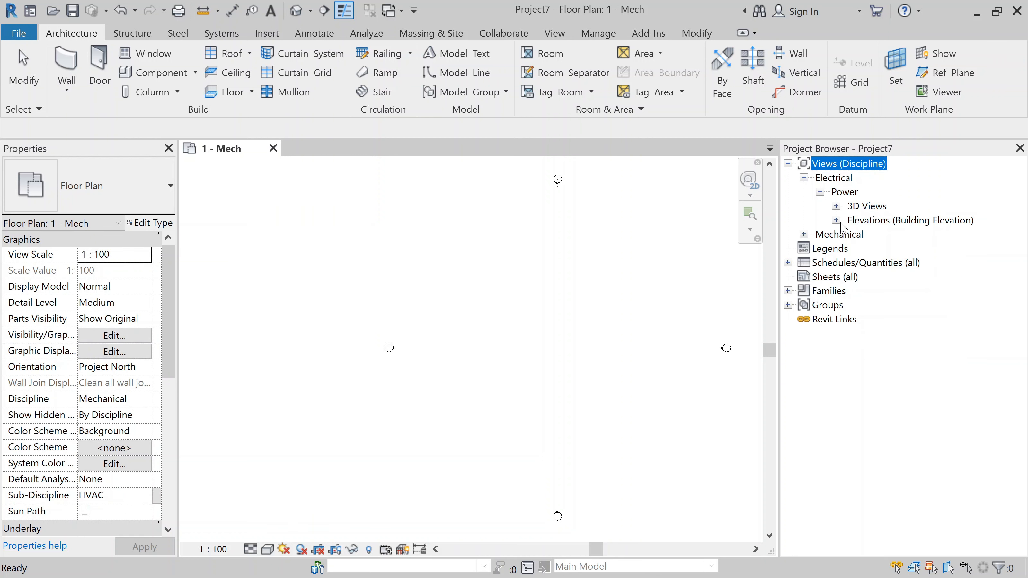
# Delete the 3D Elec view and the East, North, South and West - Elec elevations from the Power group.
pyautogui.click(836, 206)
pyautogui.click(880, 221)
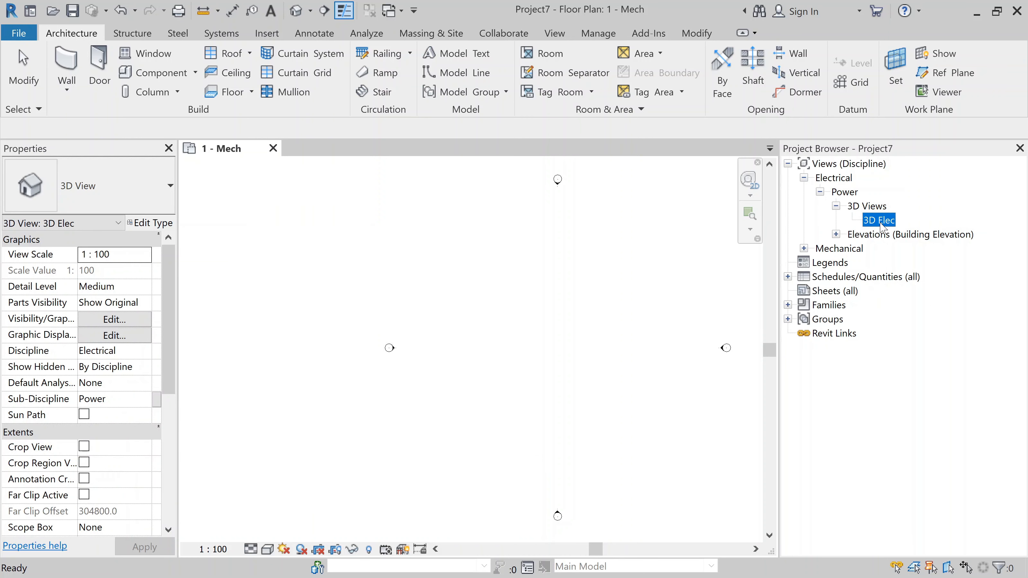
pyautogui.press('Delete')
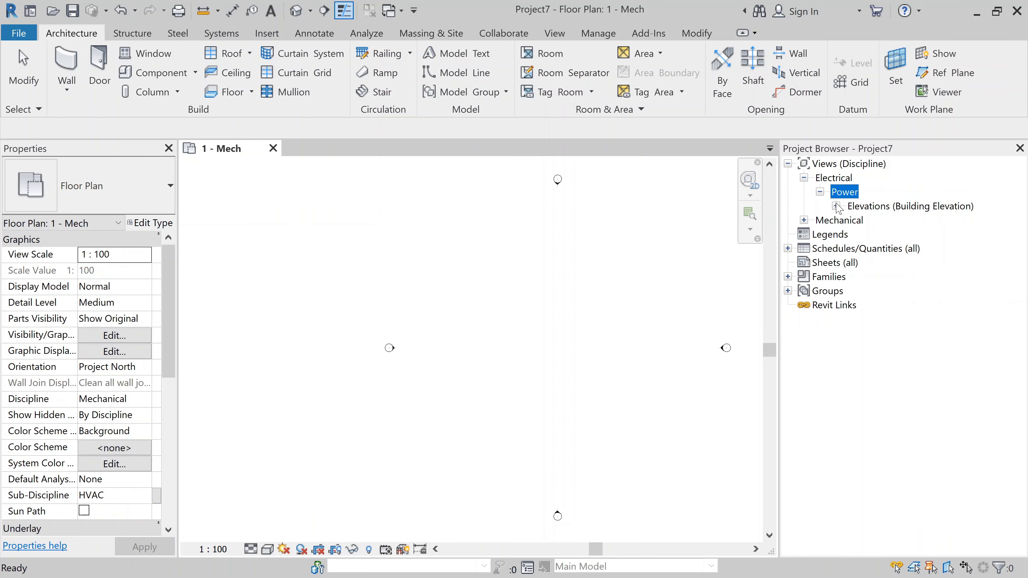
pyautogui.click(836, 206)
pyautogui.click(882, 220)
pyautogui.keyDown('shift'); pyautogui.click(883, 263); pyautogui.keyUp('shift')
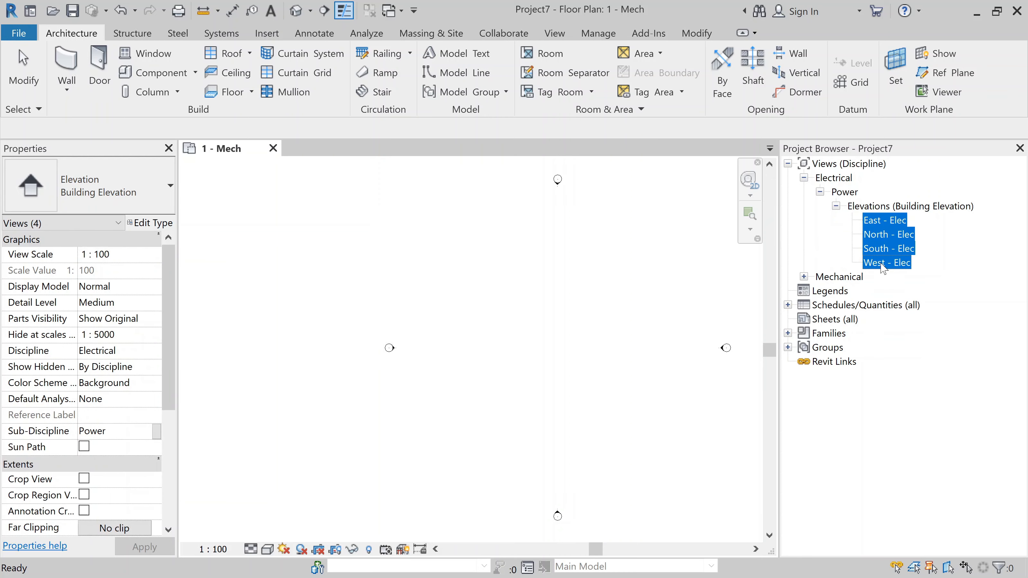
pyautogui.press('Delete')
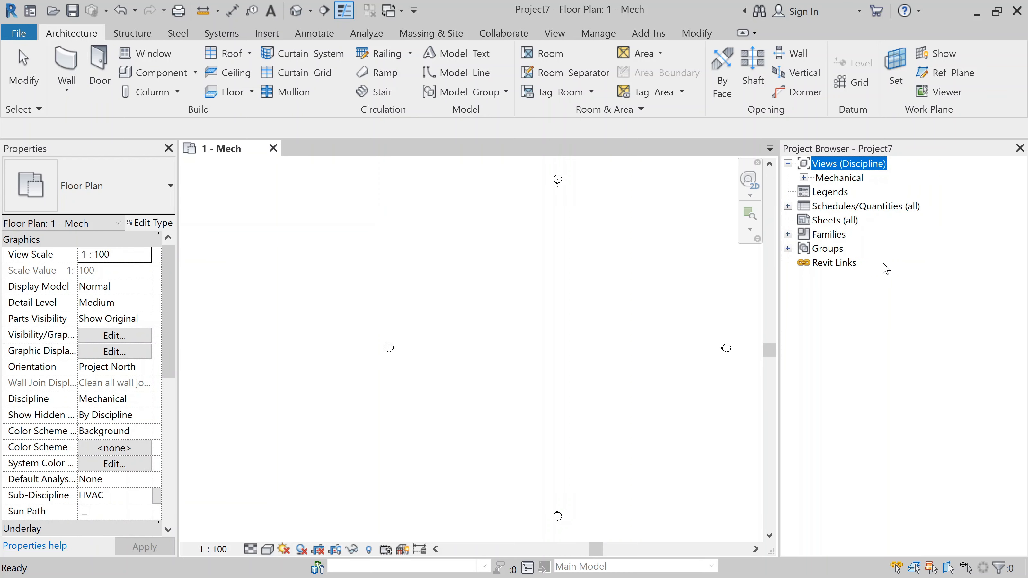
# Expand the Mechanical discipline's HVAC group to list its floor plans, ceiling plans, 3D views and elevations.
pyautogui.click(804, 178)
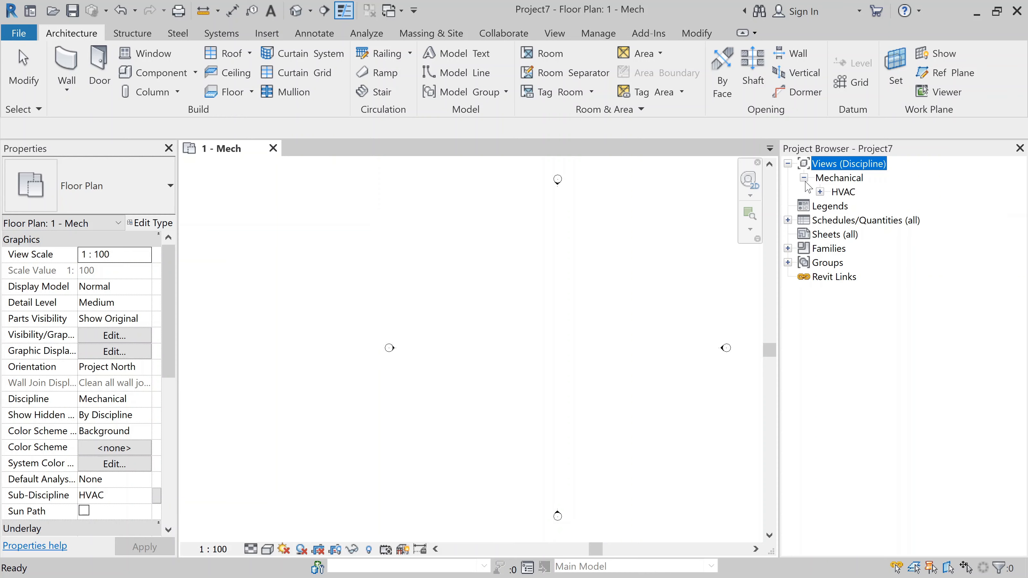
pyautogui.click(819, 192)
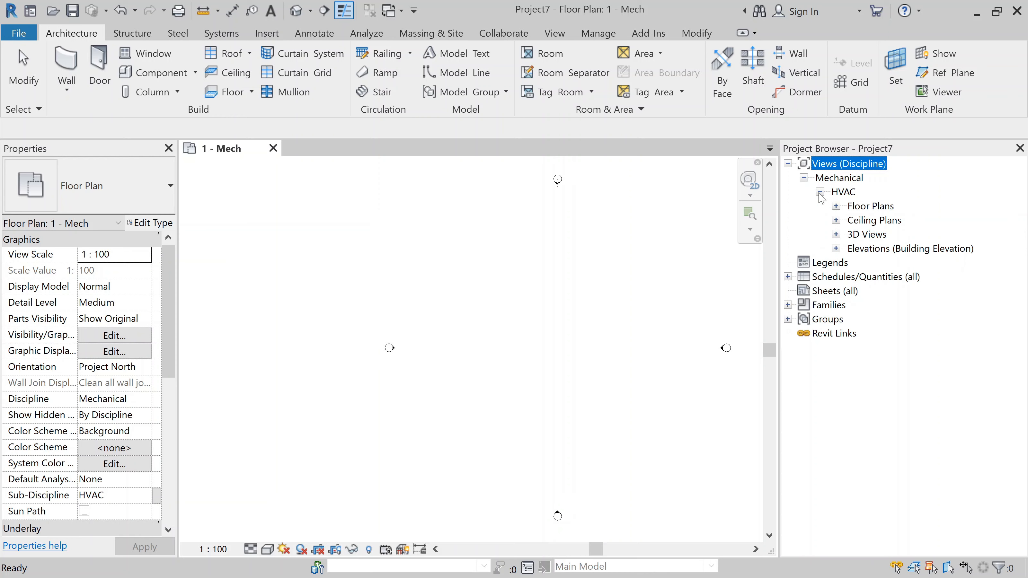
pyautogui.click(836, 206)
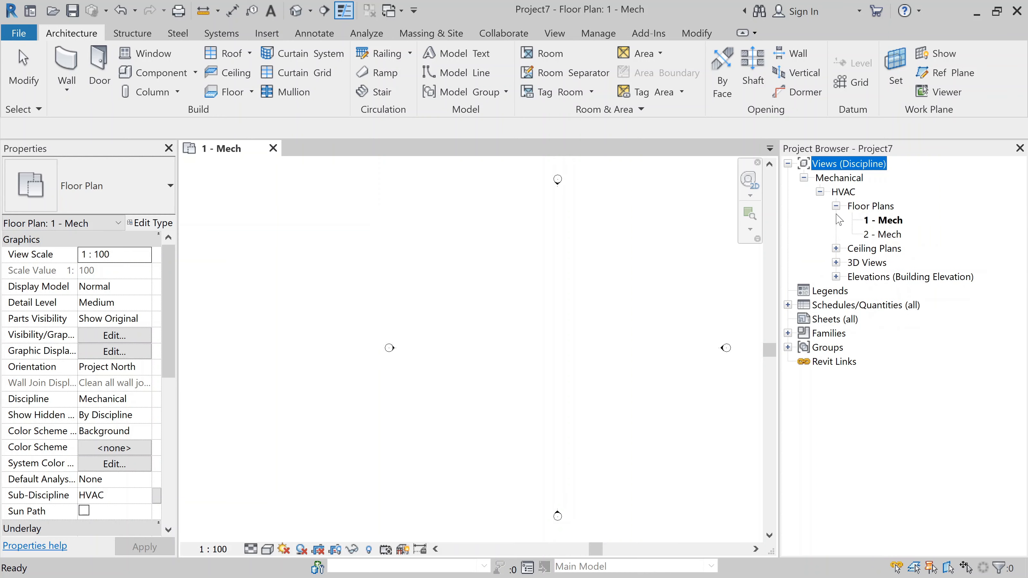
pyautogui.click(836, 249)
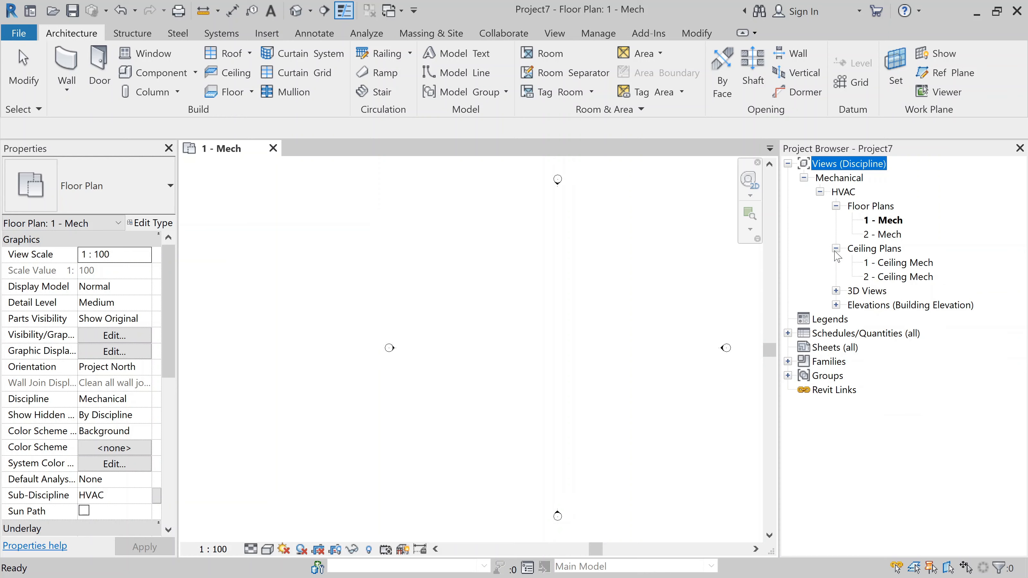
pyautogui.click(836, 291)
pyautogui.click(836, 319)
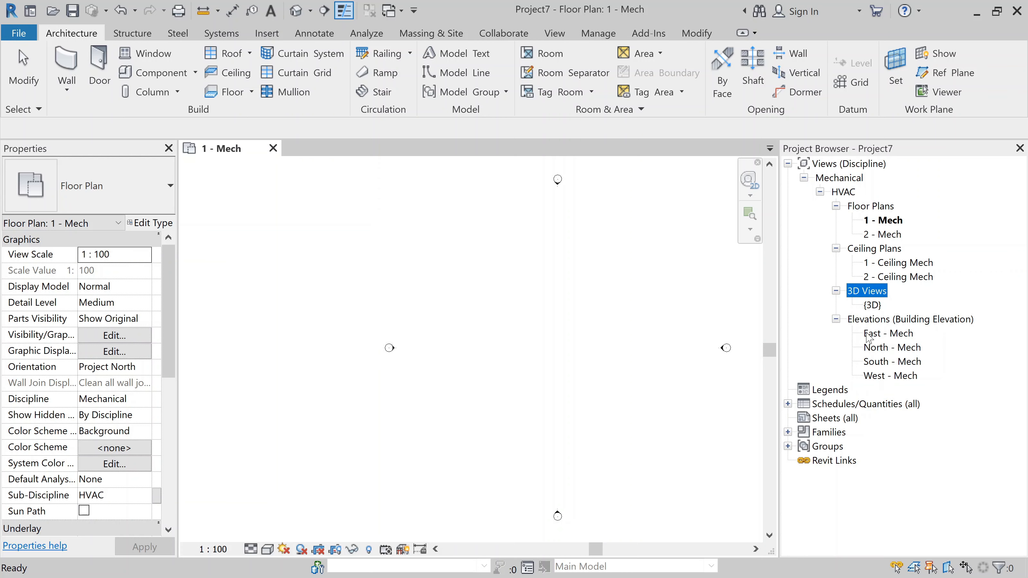
# Open the North - Mech elevation and examine its level lines.
pyautogui.doubleClick(887, 347)
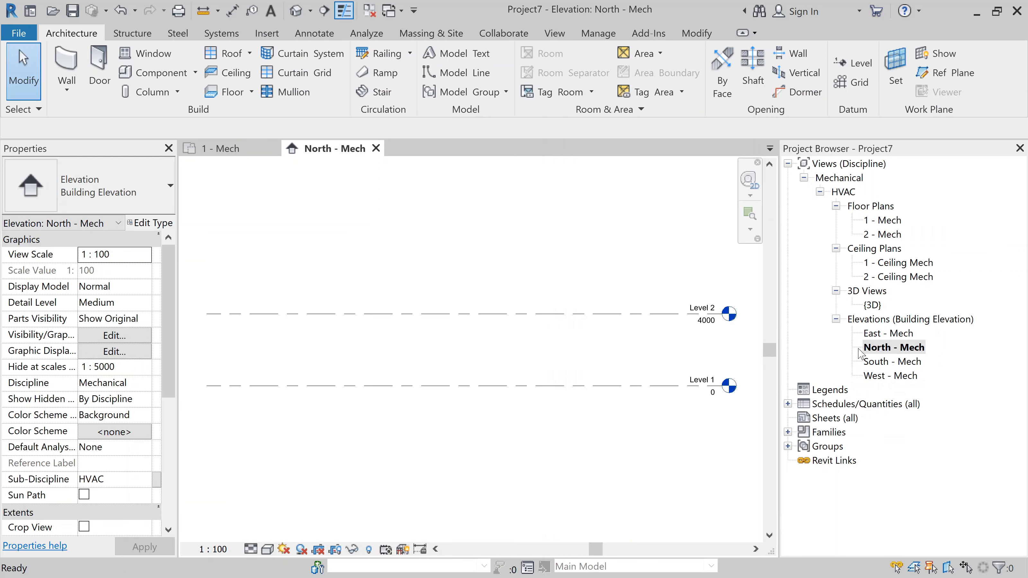
pyautogui.scroll(3, 733, 377)
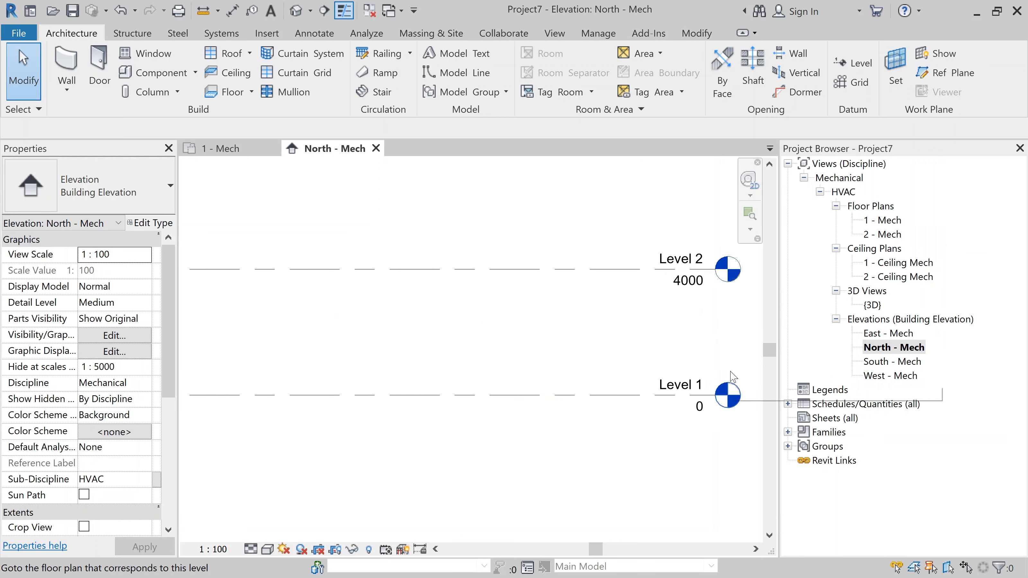
pyautogui.scroll(-3, 732, 377)
pyautogui.moveTo(688, 309); pyautogui.dragTo(654, 287, button='middle')
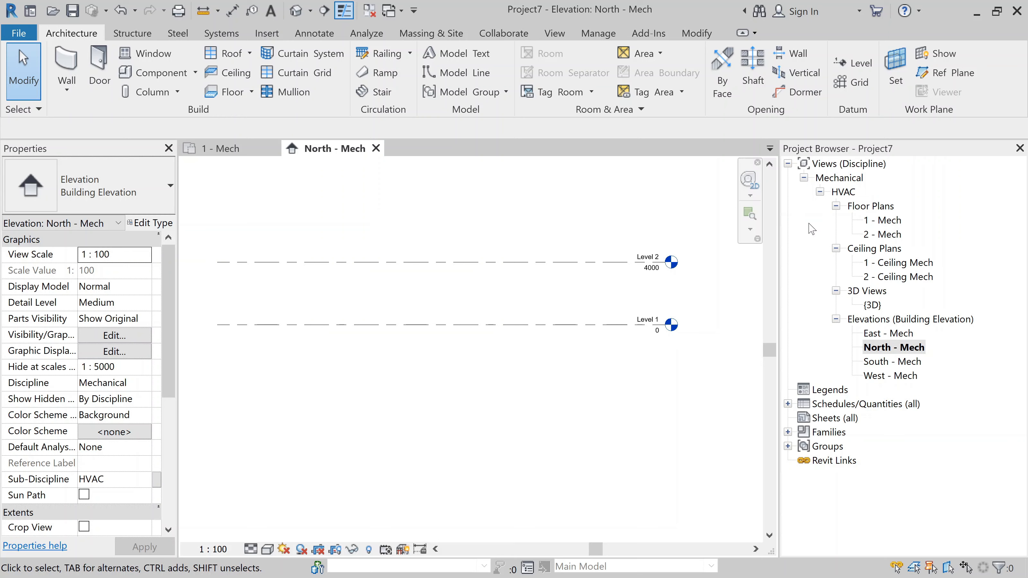
# Duplicate the HVAC floor plans 1 - Mech and 2 - Mech with the plain Duplicate option.
pyautogui.click(881, 221)
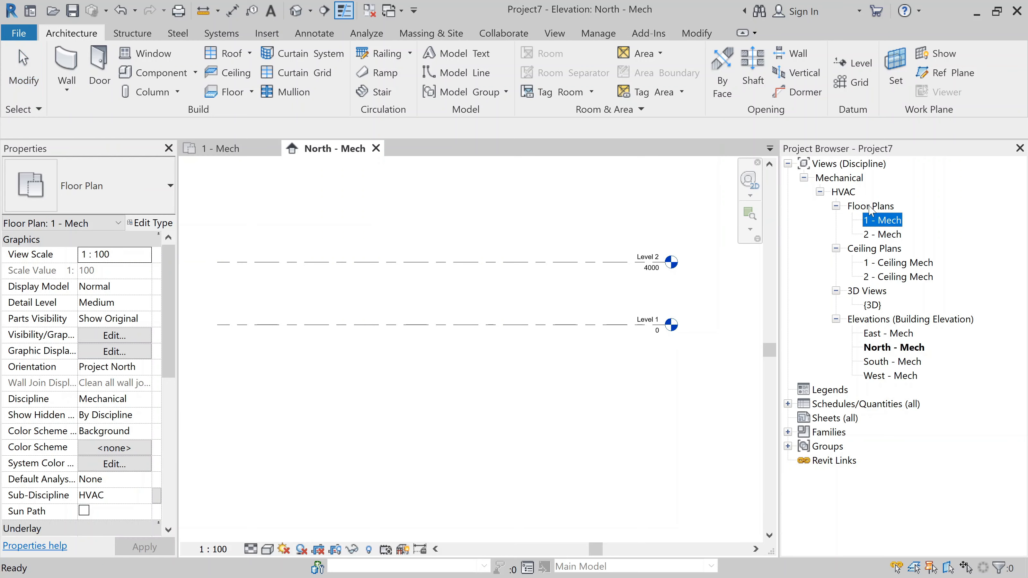
pyautogui.rightClick(889, 222)
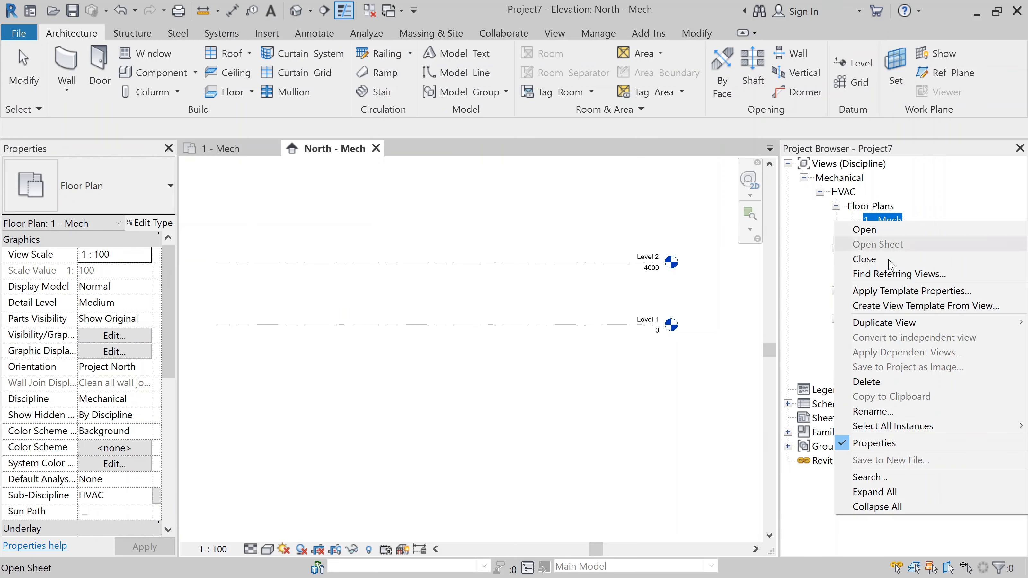
pyautogui.moveTo(880, 323)
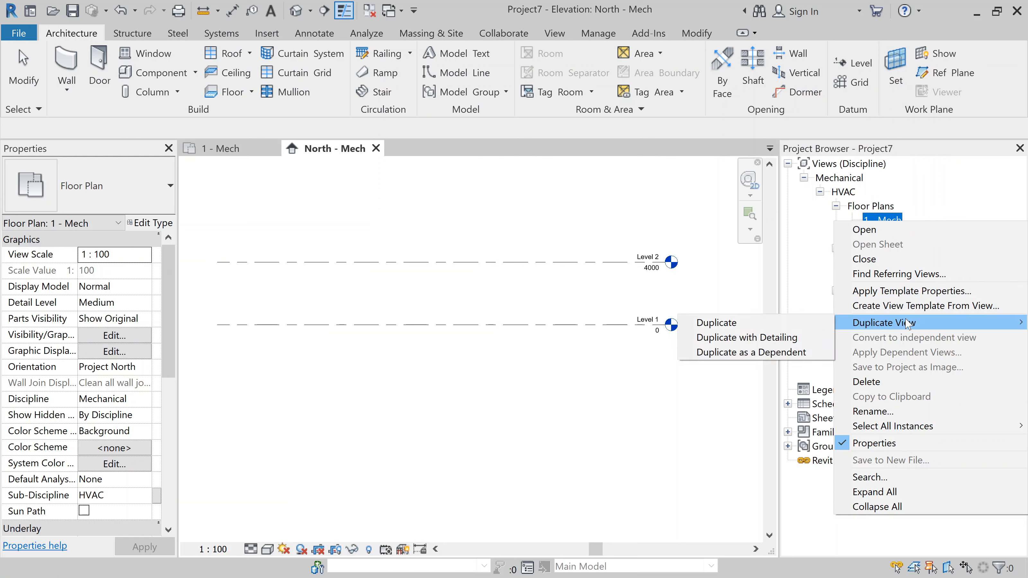
pyautogui.click(774, 323)
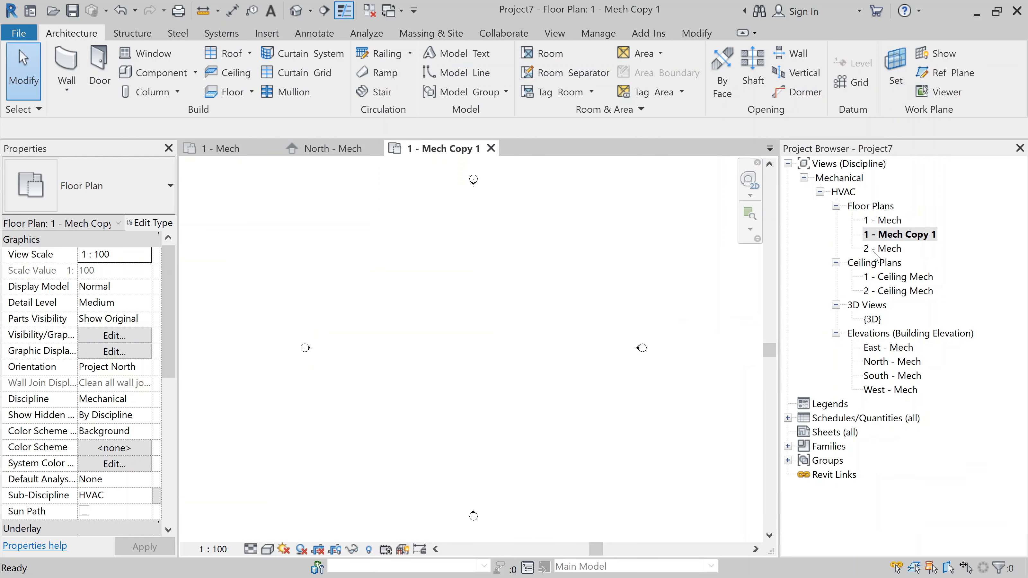
pyautogui.click(877, 251)
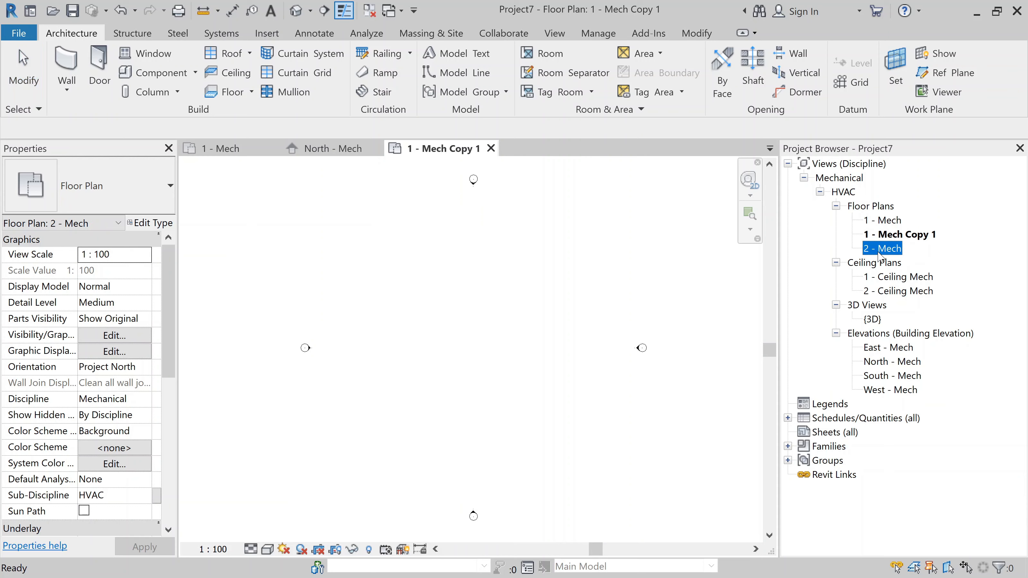
pyautogui.rightClick(880, 256)
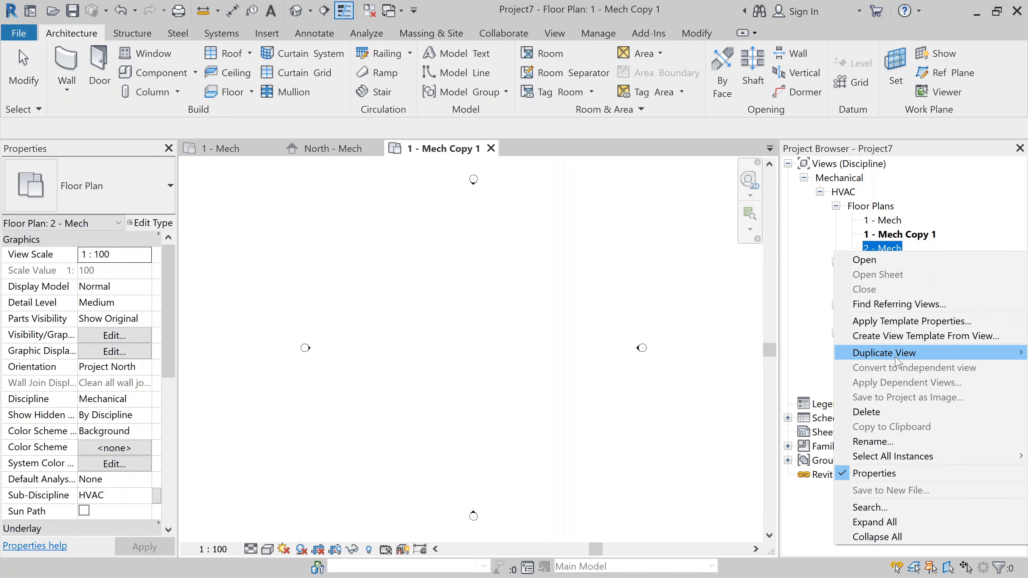
pyautogui.moveTo(837, 359)
pyautogui.click(798, 355)
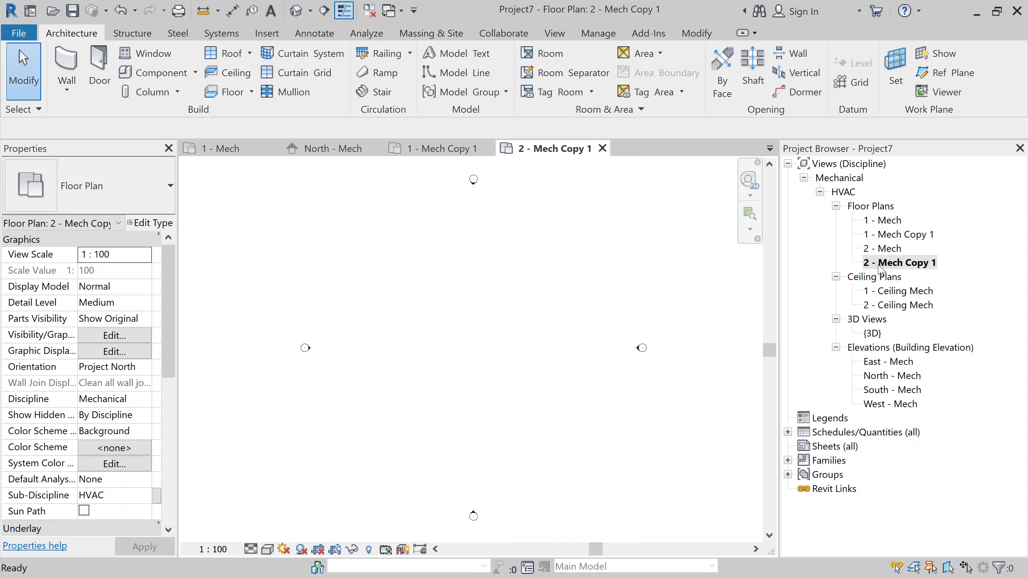
# Rename the copied floor plan 1 - Mech Copy 1 as 1 - Electrical.
pyautogui.click(882, 235)
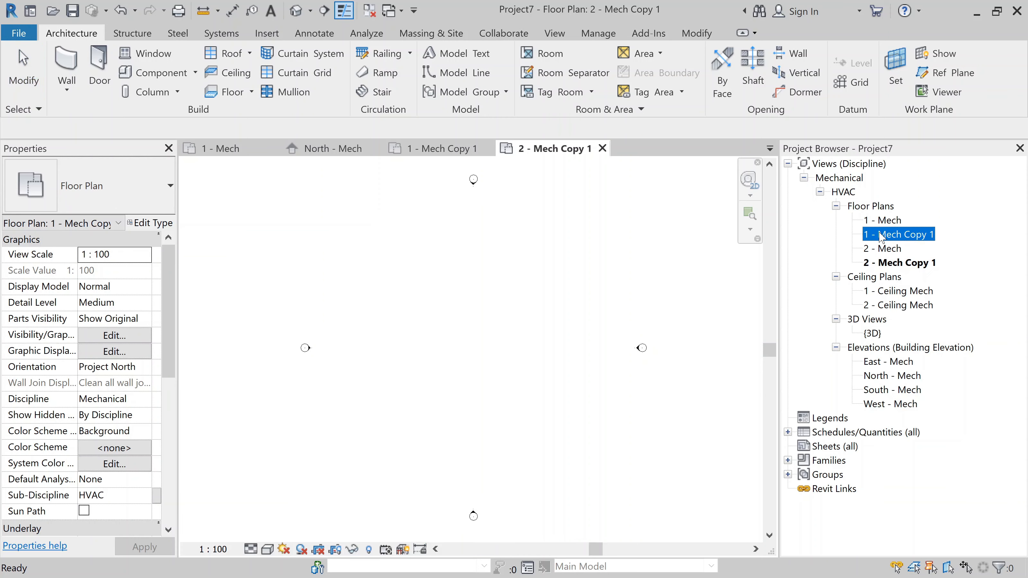
pyautogui.rightClick(882, 235)
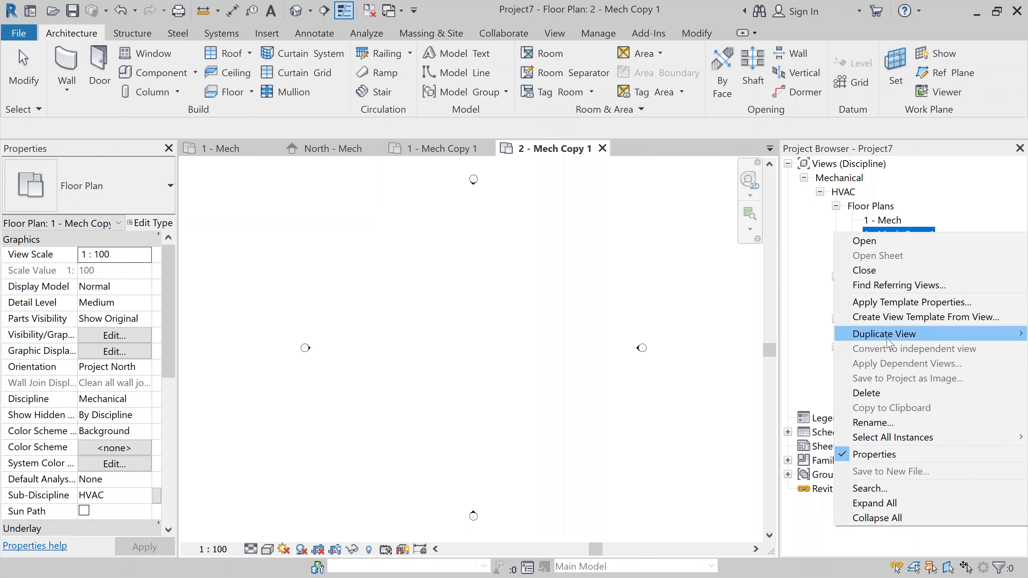
pyautogui.click(888, 422)
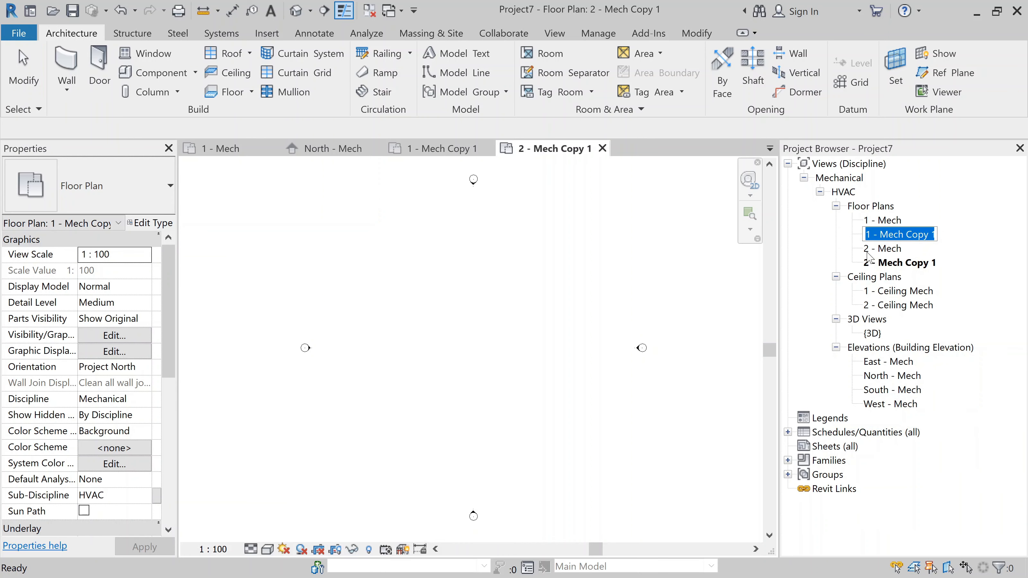
pyautogui.click(932, 235)
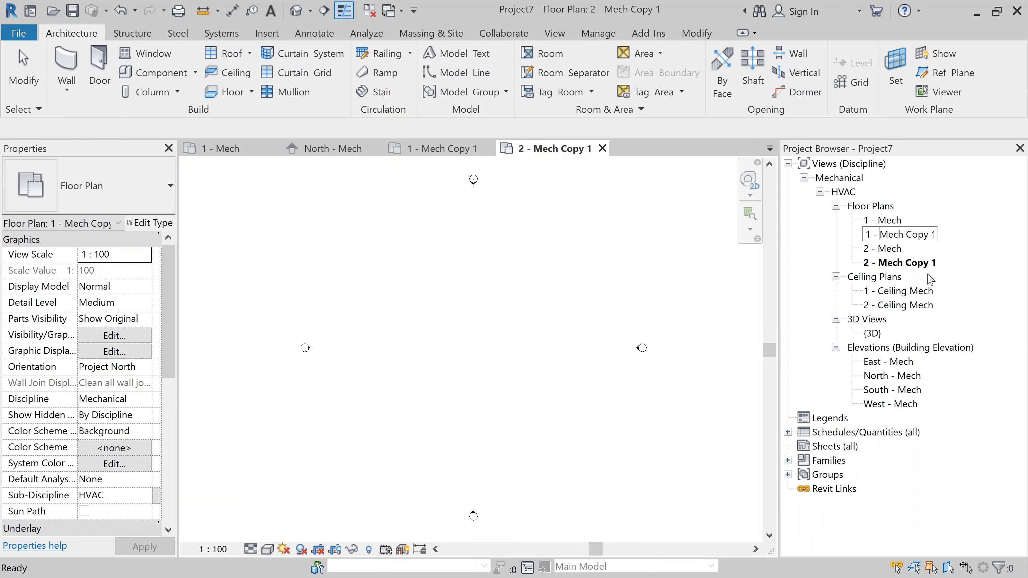
pyautogui.press('Delete')
pyautogui.press('Delete')
pyautogui.press('Delete')
pyautogui.press('Delete')
pyautogui.press('Delete')
pyautogui.press('Delete')
pyautogui.press('Delete')
pyautogui.press('Delete')
pyautogui.press('Delete')
pyautogui.press('Delete')
pyautogui.write('Electrical')
# Rename the copied floor plan 2 - Mech Copy 1 as 2 - Electrical.
pyautogui.click(883, 262)
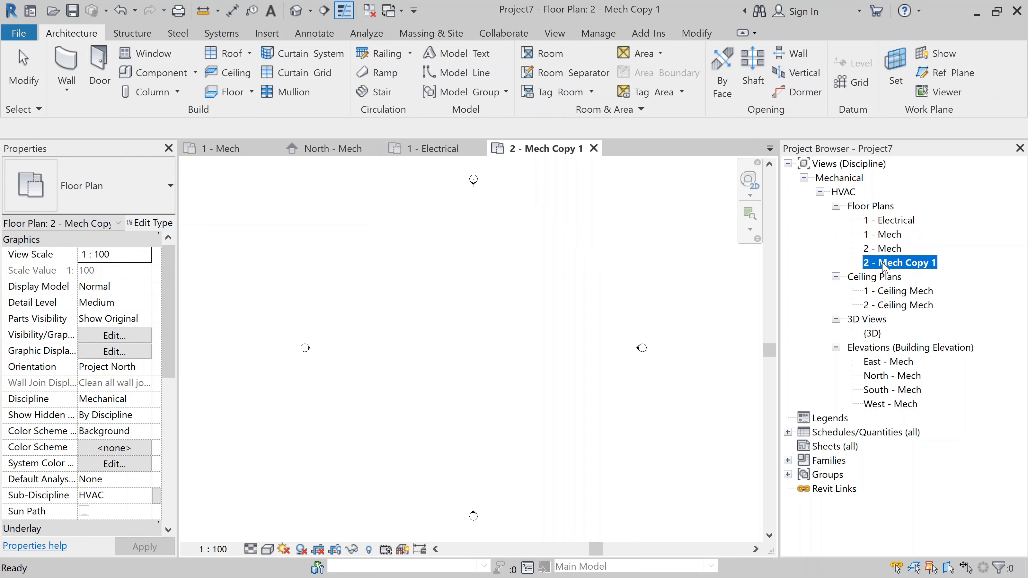
pyautogui.rightClick(883, 265)
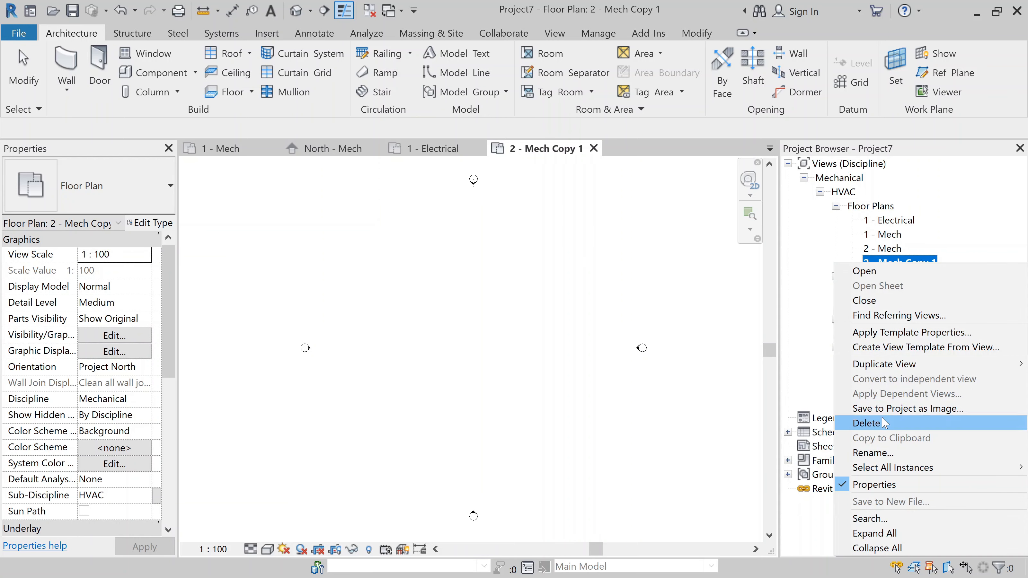
pyautogui.click(889, 452)
pyautogui.click(880, 262)
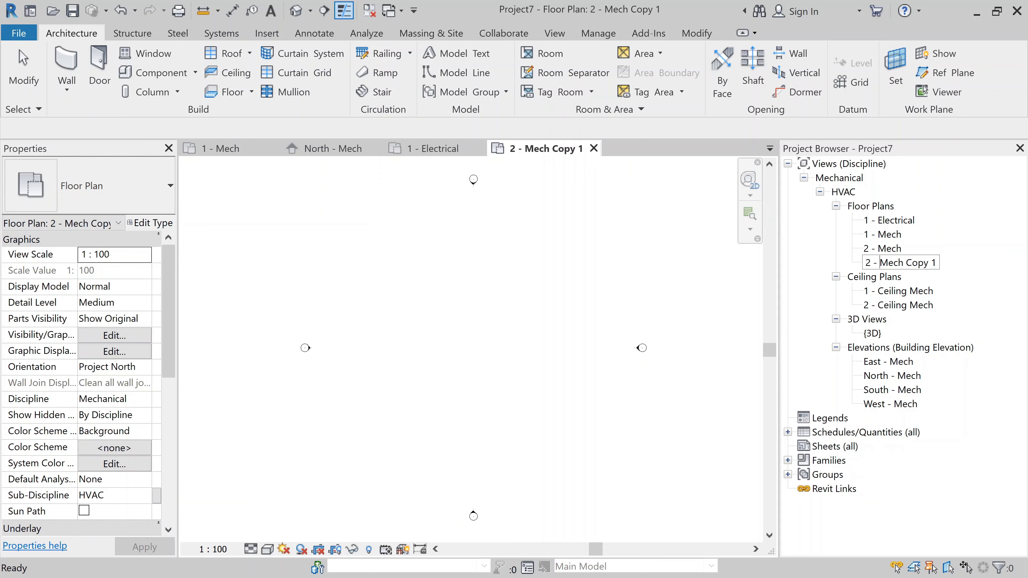
pyautogui.press('Delete')
pyautogui.press('Delete')
pyautogui.press('Delete')
pyautogui.press('Delete')
pyautogui.press('Delete')
pyautogui.press('Delete')
pyautogui.press('Delete')
pyautogui.press('Delete')
pyautogui.press('Delete')
pyautogui.press('Delete')
pyautogui.write('Electrical')
pyautogui.click(680, 284)
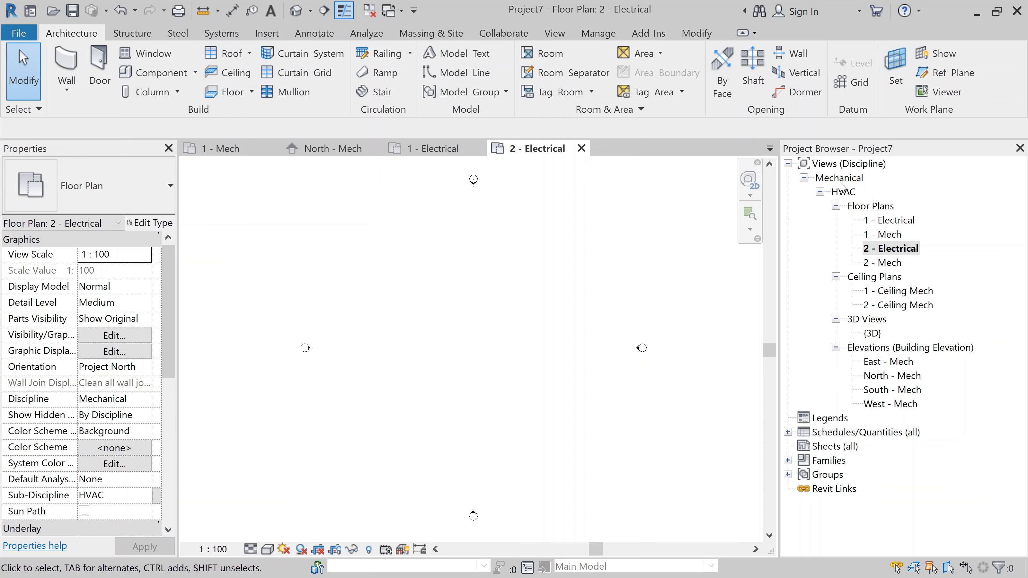
# Set the 1 - Electrical floor plan's discipline to Electrical and its sub-discipline to Lighting.
pyautogui.click(889, 221)
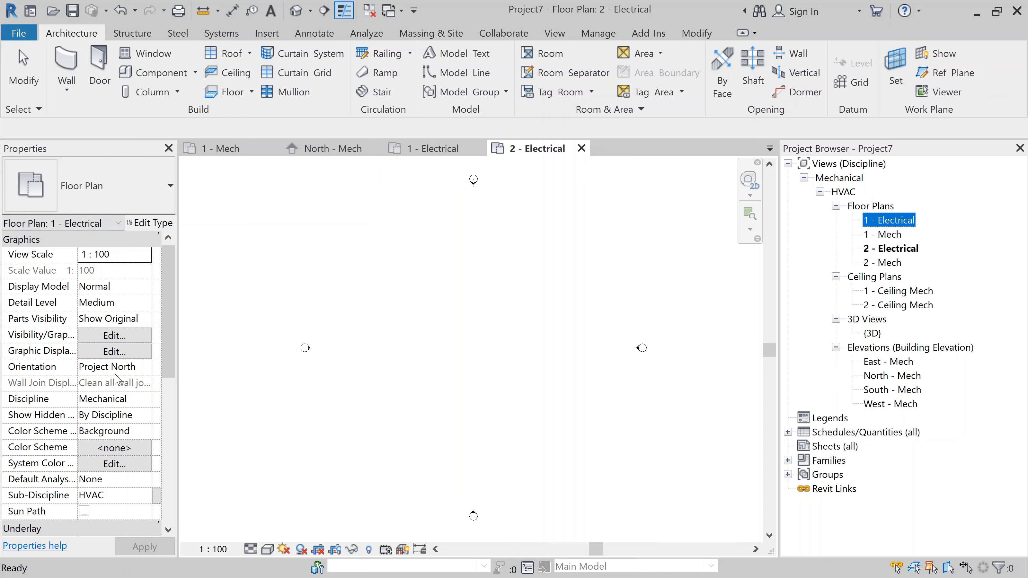
pyautogui.click(145, 399)
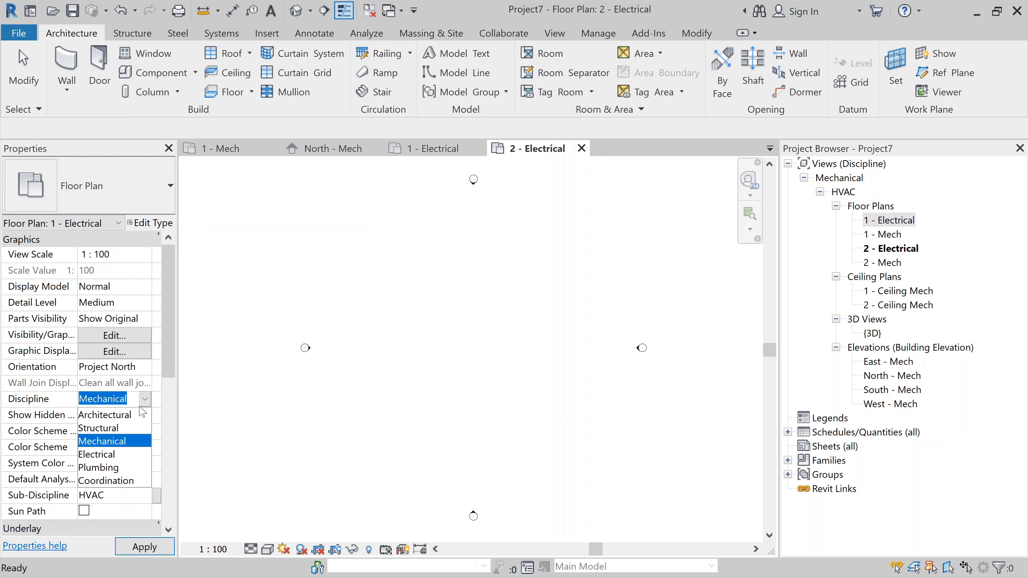
pyautogui.click(104, 457)
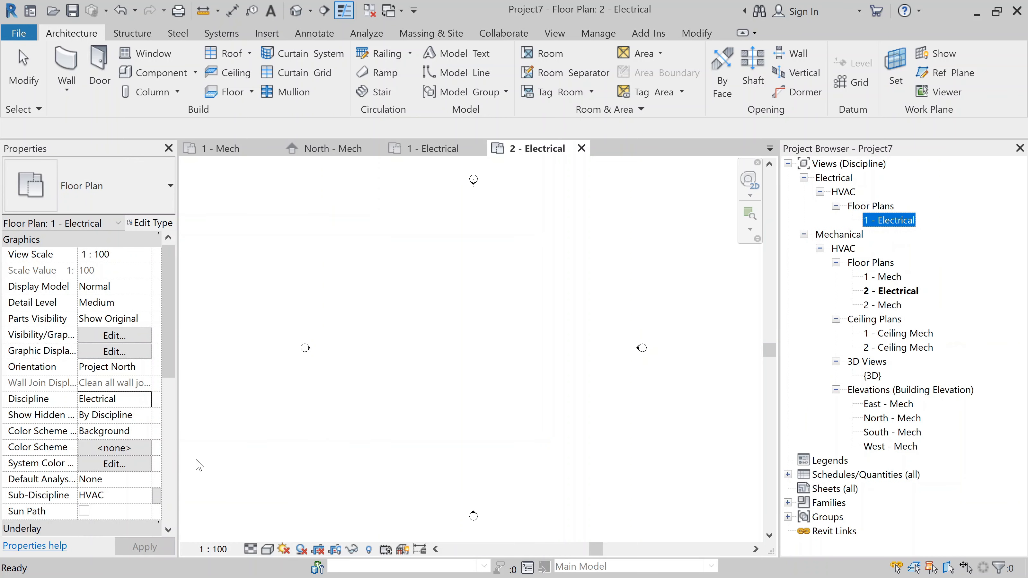
pyautogui.click(150, 502)
pyautogui.click(150, 501)
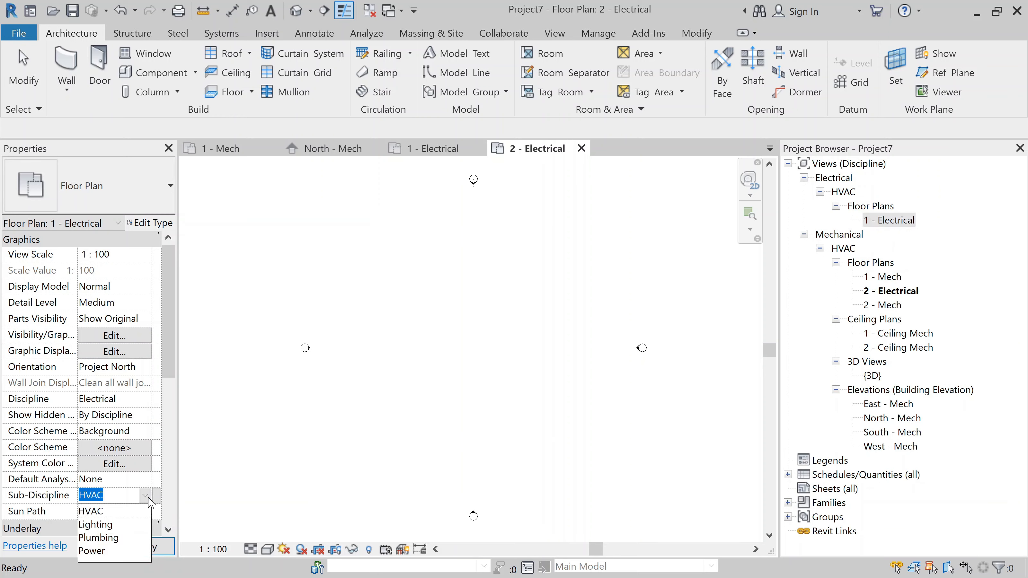
pyautogui.click(119, 526)
pyautogui.click(570, 335)
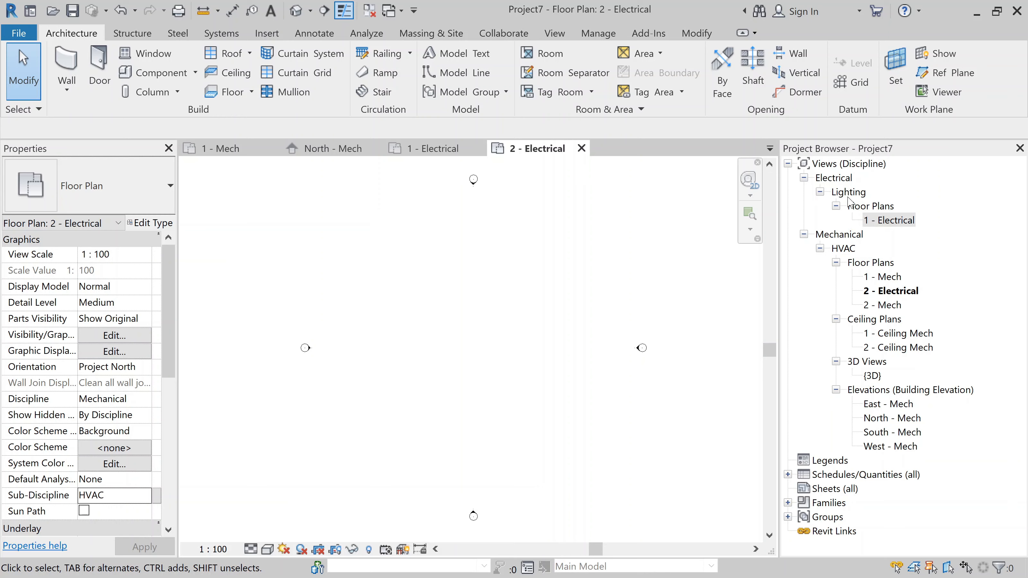
# Set the 2 - Electrical floor plan's discipline to Electrical and its sub-discipline to Lighting.
pyautogui.click(892, 291)
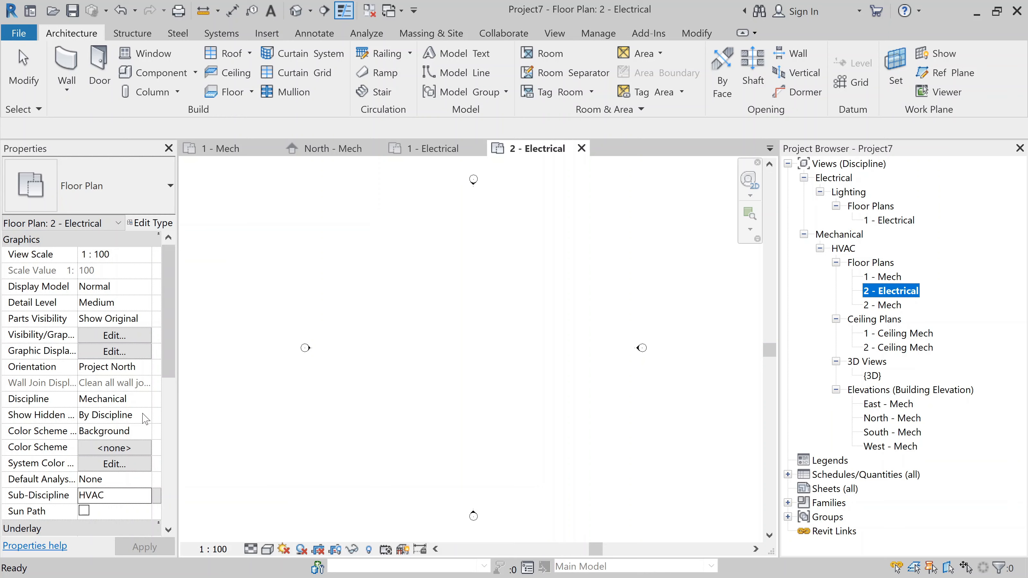
pyautogui.click(150, 400)
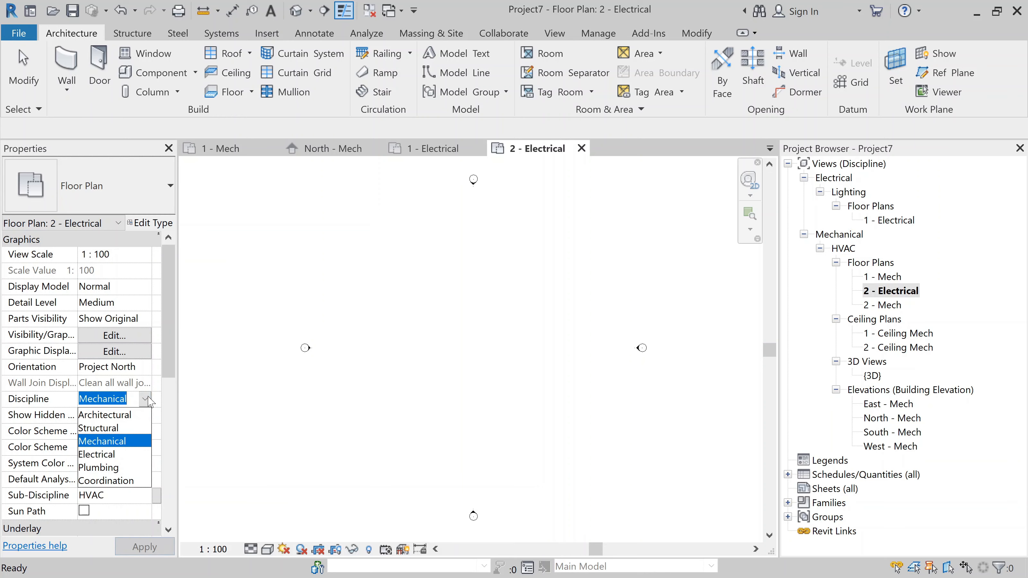
pyautogui.click(109, 455)
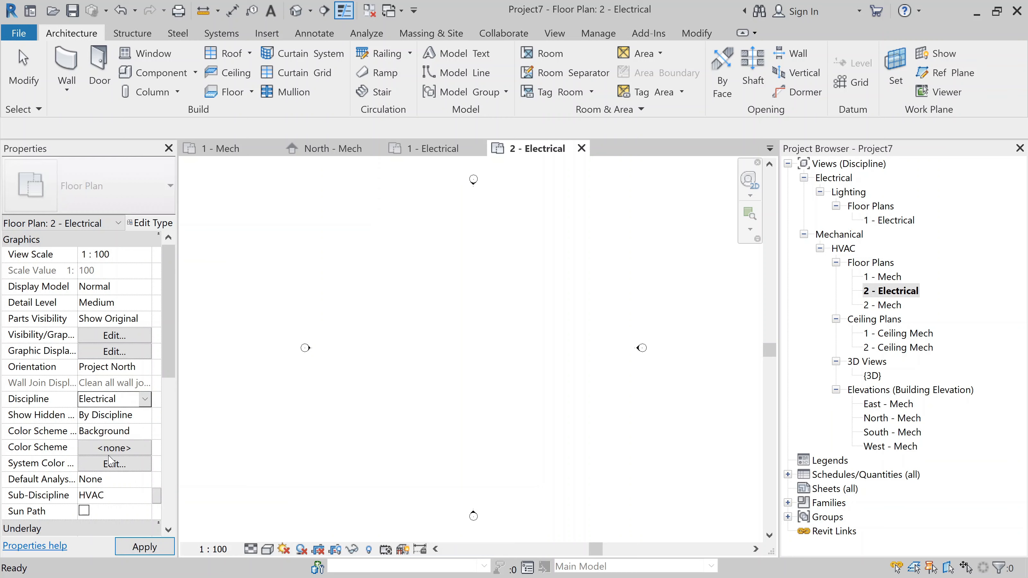
pyautogui.click(142, 494)
pyautogui.click(144, 496)
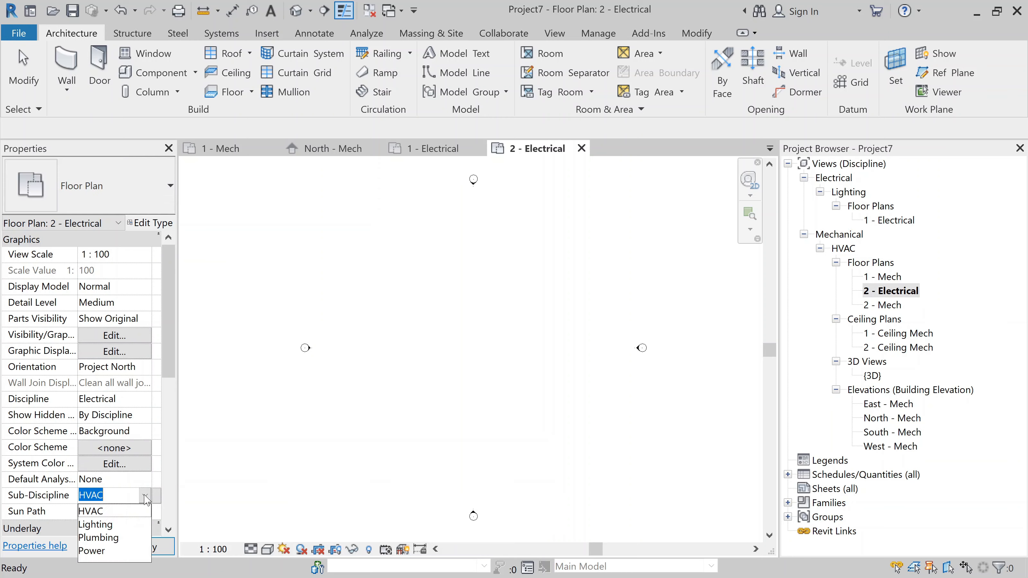
pyautogui.click(121, 520)
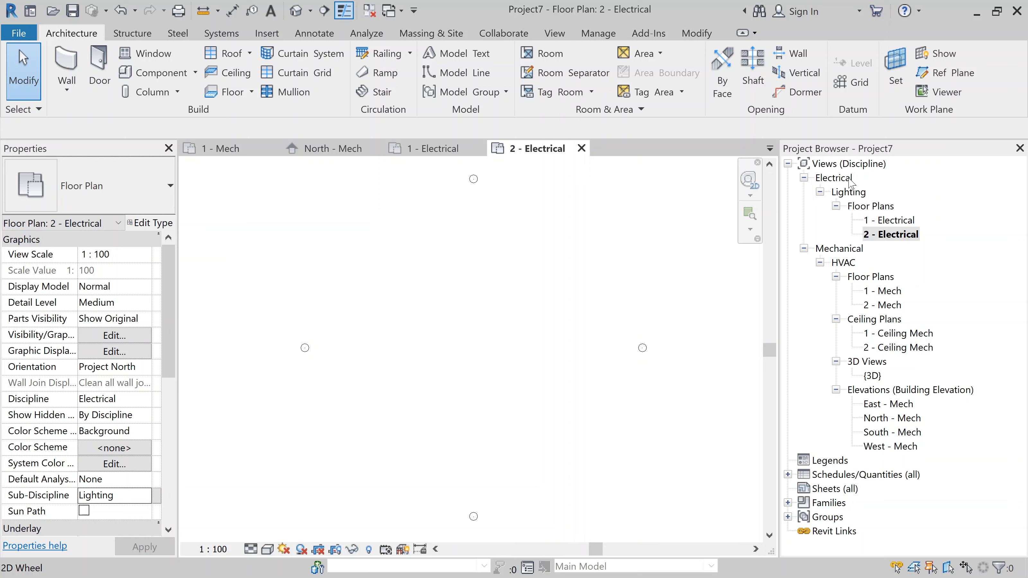
# Duplicate the Lighting floor plans 1 - Electrical and 2 - Electrical with the plain Duplicate option.
pyautogui.click(888, 221)
pyautogui.rightClick(888, 225)
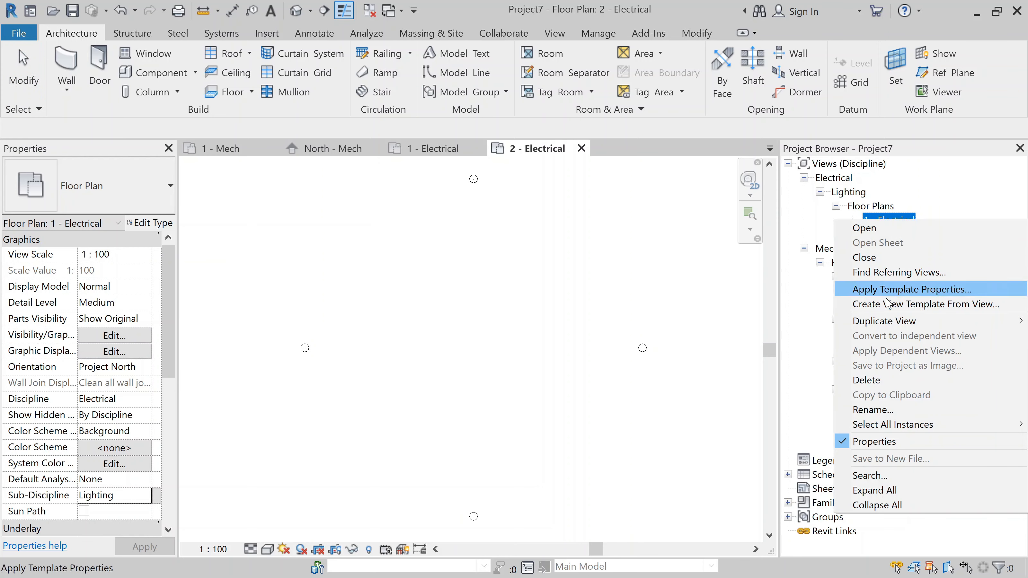
pyautogui.moveTo(882, 321)
pyautogui.click(773, 321)
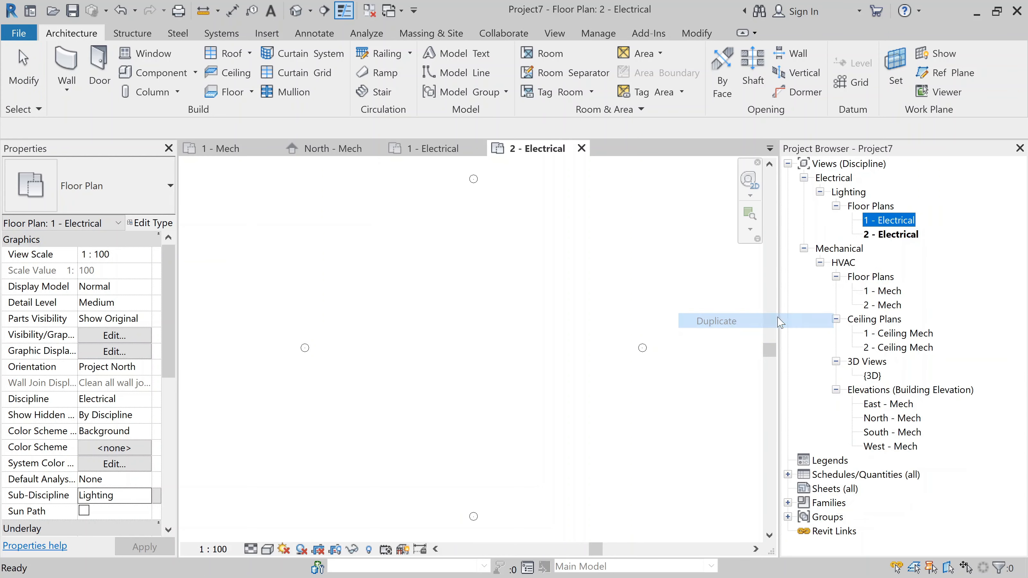
pyautogui.click(892, 249)
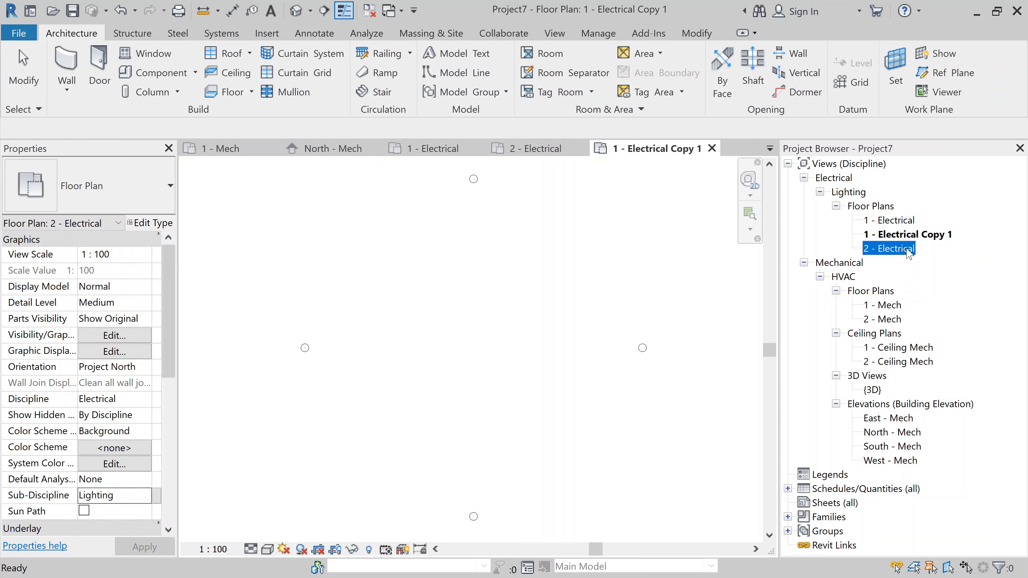
pyautogui.rightClick(892, 248)
pyautogui.moveTo(880, 353)
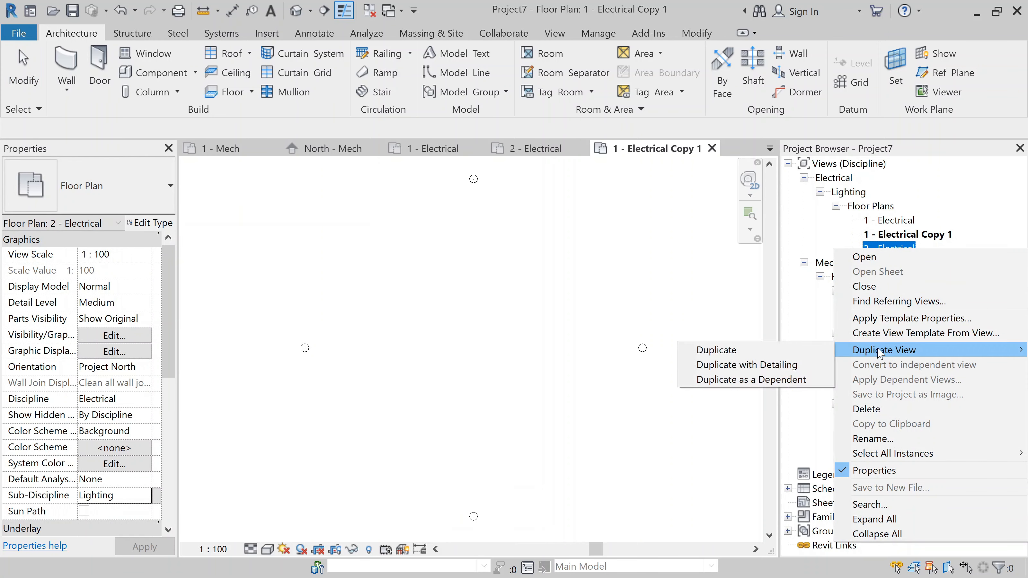
pyautogui.click(821, 355)
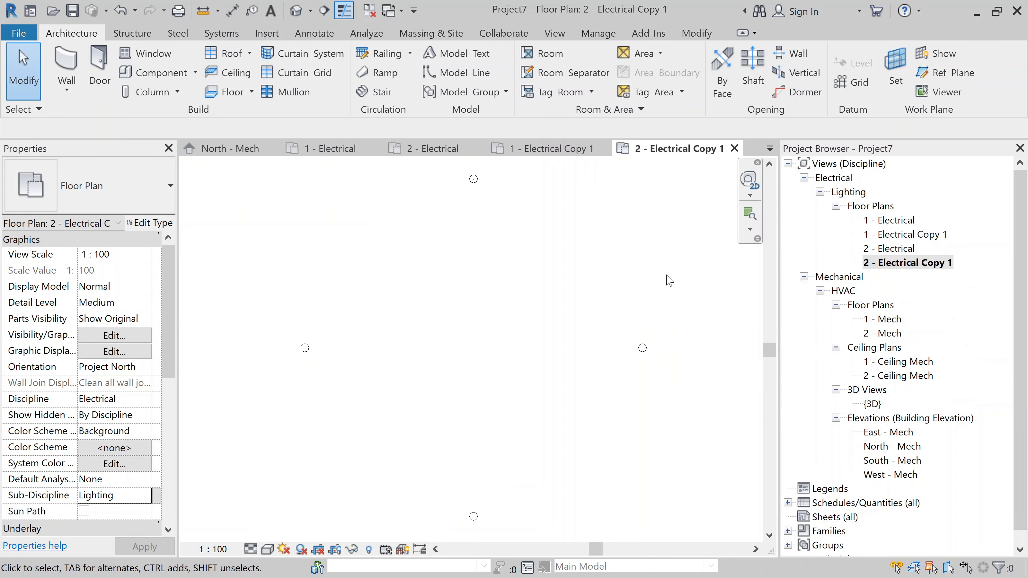
# Rename the copied floor plan 1 - Electrical Copy 1 as 1 - Power.
pyautogui.click(887, 234)
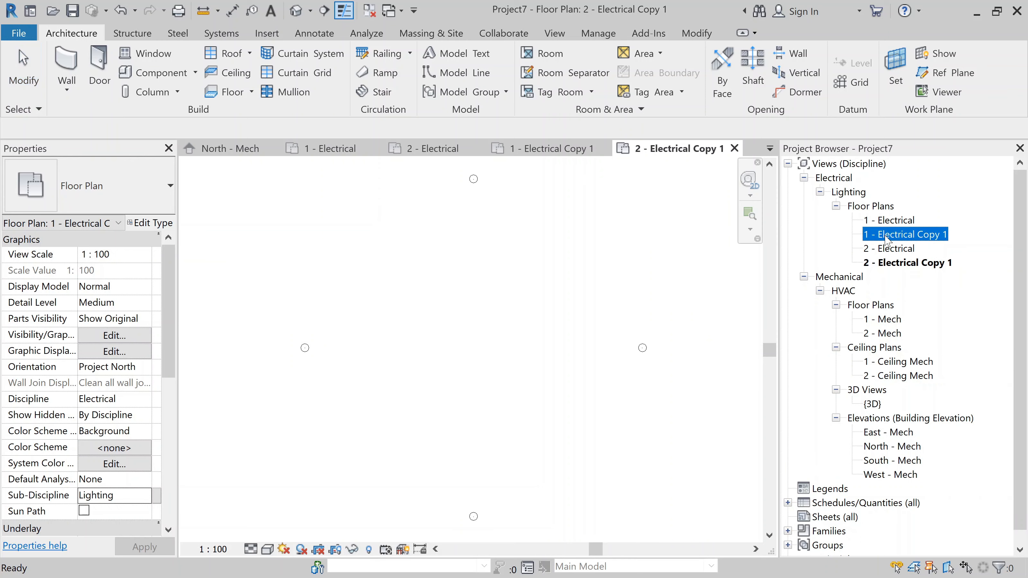
pyautogui.rightClick(886, 234)
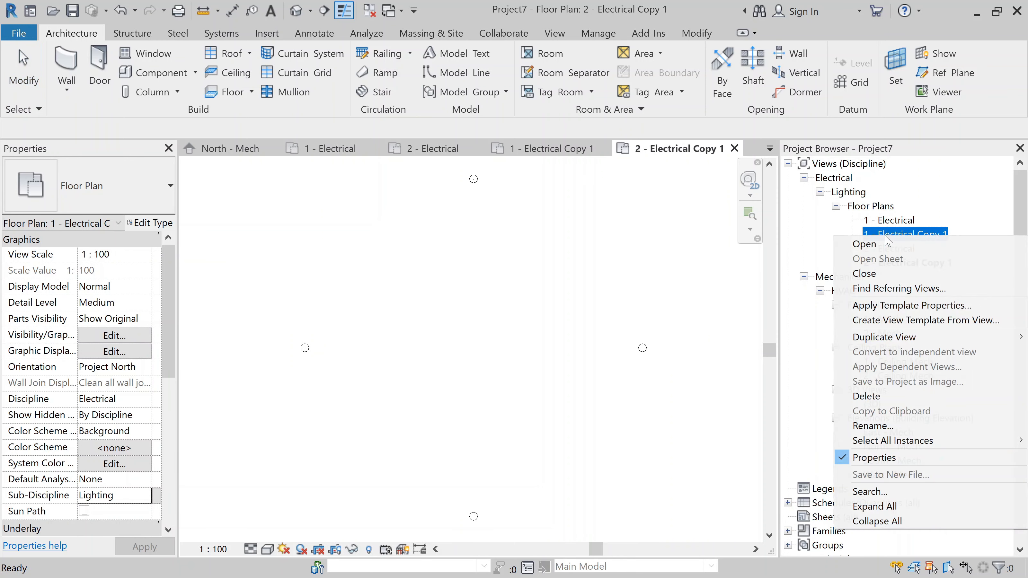
pyautogui.click(882, 426)
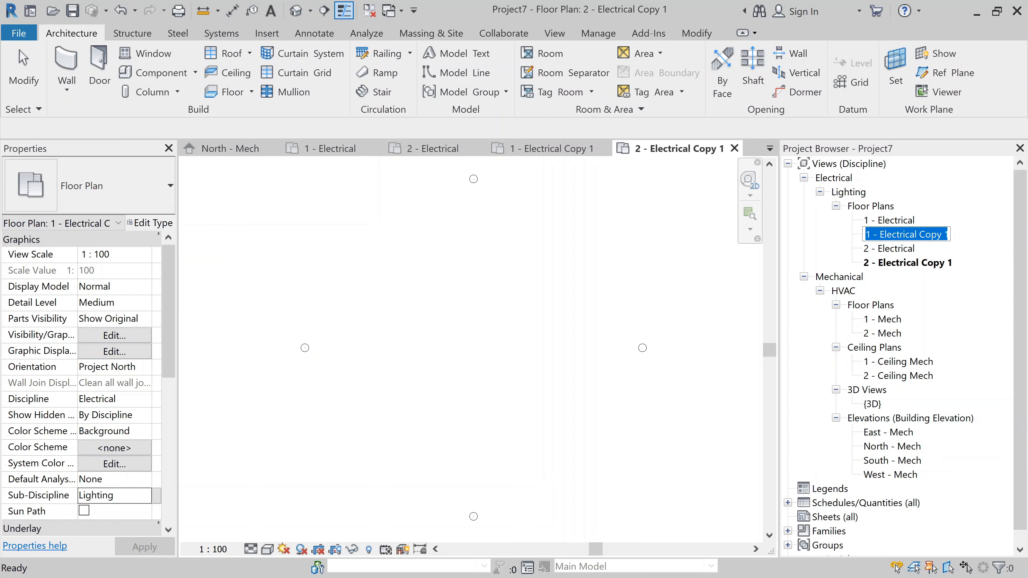
pyautogui.click(880, 235)
pyautogui.press('Delete')
pyautogui.press('Delete')
pyautogui.press('Delete')
pyautogui.press('Delete')
pyautogui.press('Delete')
pyautogui.press('Delete')
pyautogui.press('Delete')
pyautogui.press('Delete')
pyautogui.press('Delete')
pyautogui.press('Delete')
pyautogui.press('Delete')
pyautogui.press('Delete')
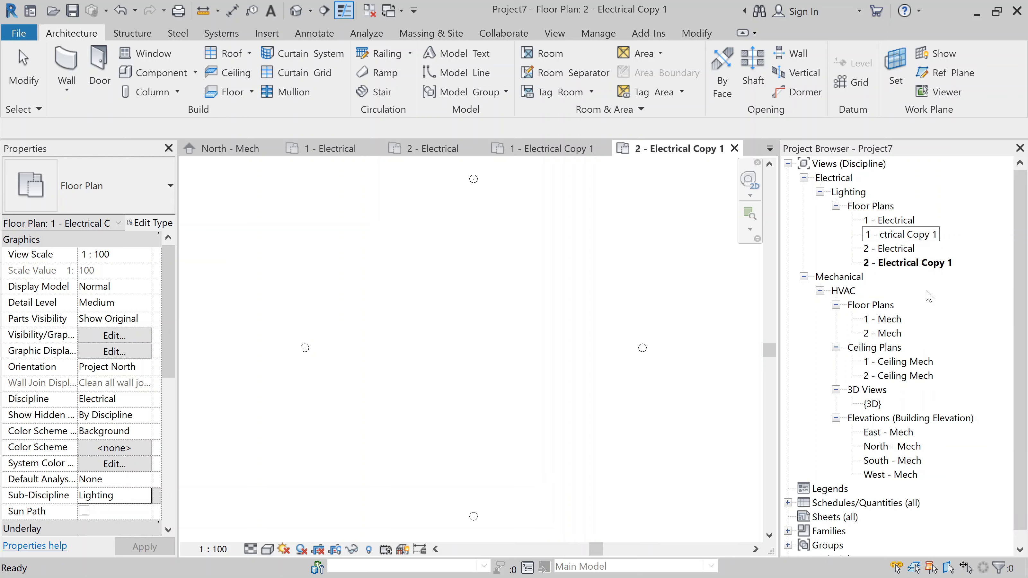
pyautogui.press('Delete')
pyautogui.press('Delete')
pyautogui.press('Delete')
pyautogui.write('Po')
# Rename the copied floor plan 2 - Electrical Copy 1 as 2 - Power.
pyautogui.click(907, 263)
pyautogui.rightClick(907, 262)
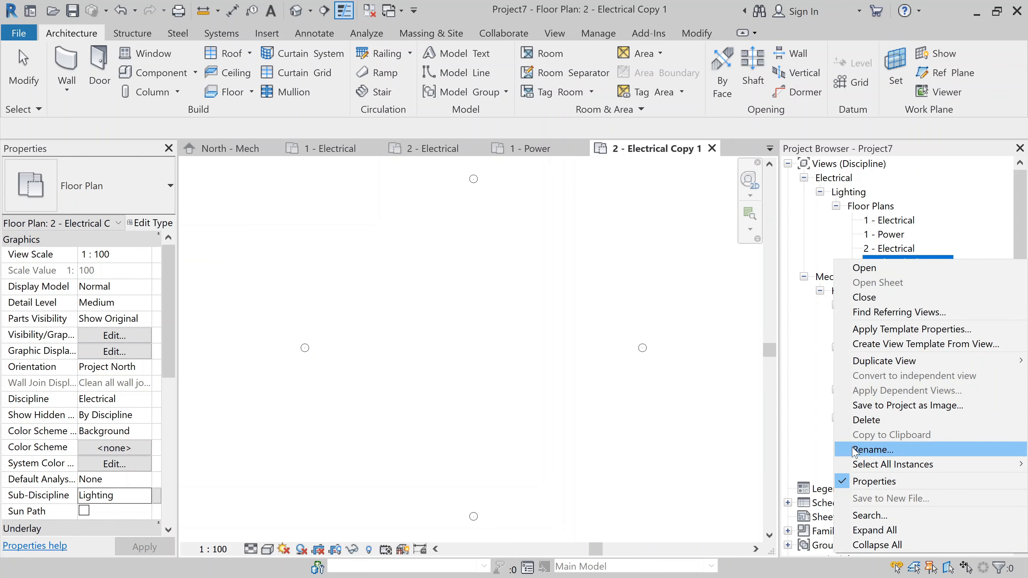
pyautogui.click(872, 450)
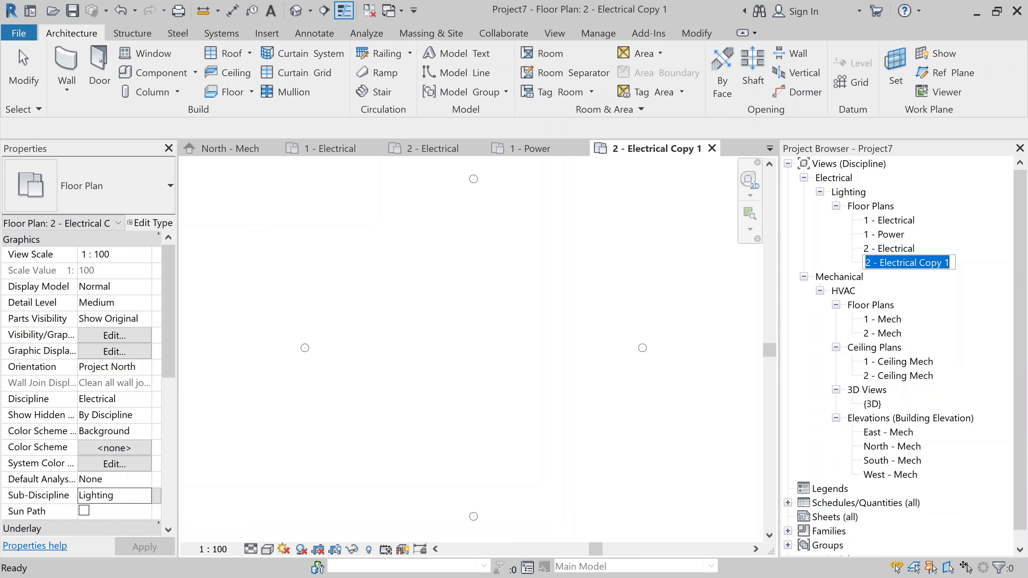
pyautogui.click(879, 262)
pyautogui.press('Delete')
pyautogui.press('Delete')
pyautogui.press('Delete')
pyautogui.press('Delete')
pyautogui.press('Delete')
pyautogui.press('Delete')
pyautogui.press('Delete')
pyautogui.press('Delete')
pyautogui.press('Delete')
pyautogui.press('Delete')
pyautogui.press('Delete')
pyautogui.press('Delete')
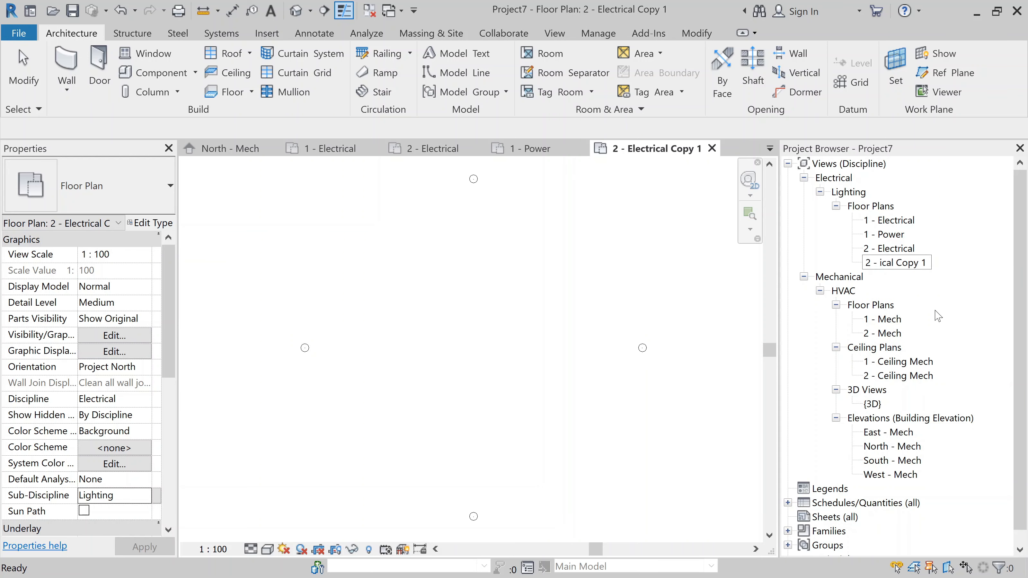
pyautogui.press('Delete')
pyautogui.press('Delete')
pyautogui.press('Delete')
pyautogui.press('Delete')
pyautogui.write('Powwer')
pyautogui.press('BackSpace')
pyautogui.click(690, 246)
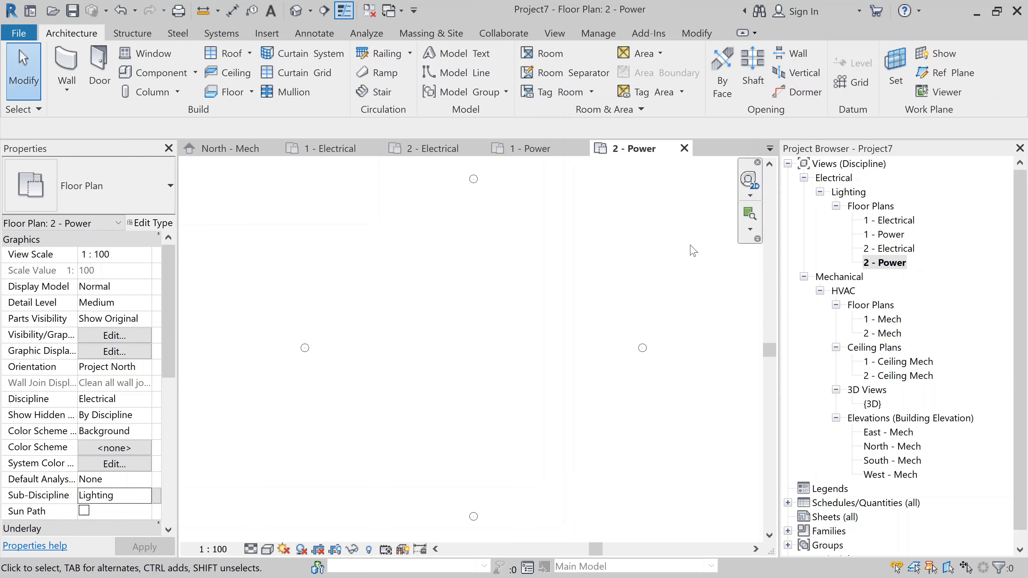
# Set the sub-discipline of the 1 - Power and 2 - Power floor plans to Power.
pyautogui.click(884, 235)
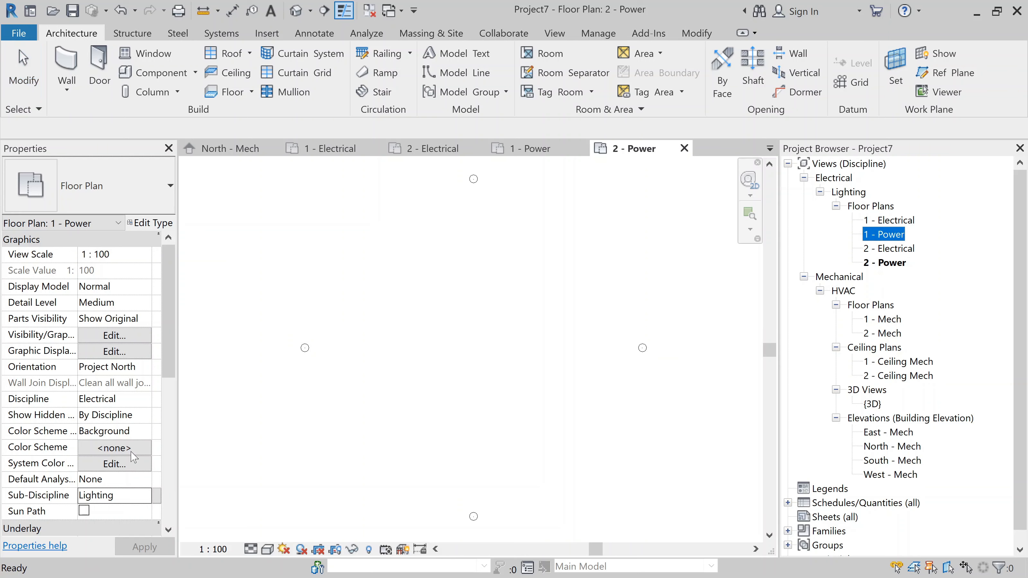
pyautogui.click(151, 502)
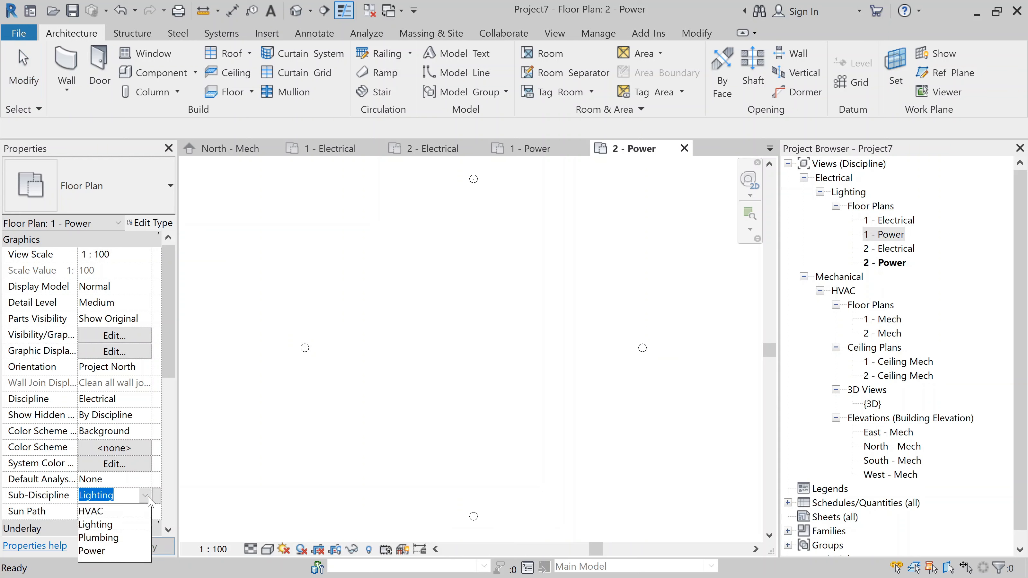
pyautogui.click(101, 552)
pyautogui.click(145, 547)
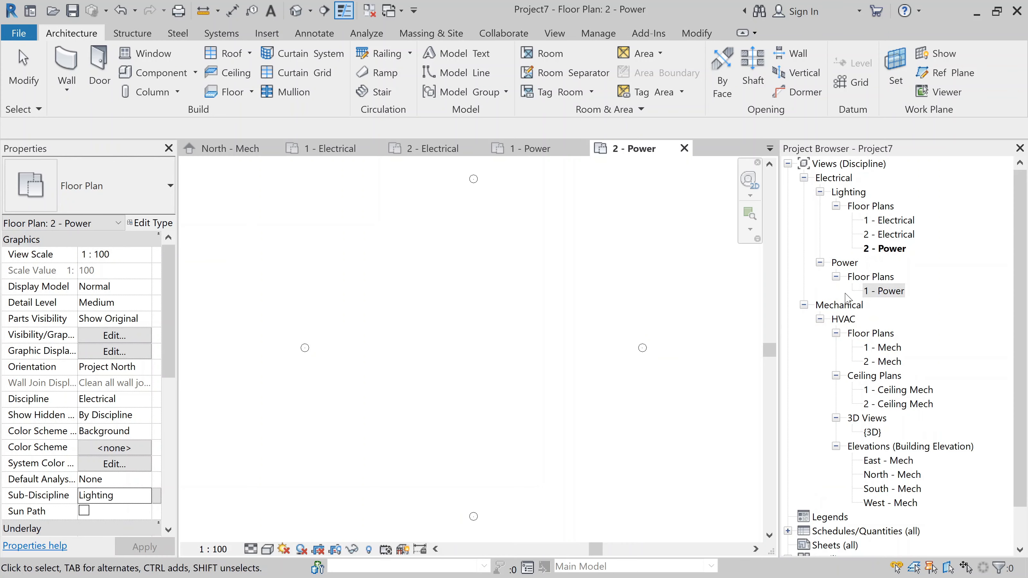
pyautogui.click(892, 251)
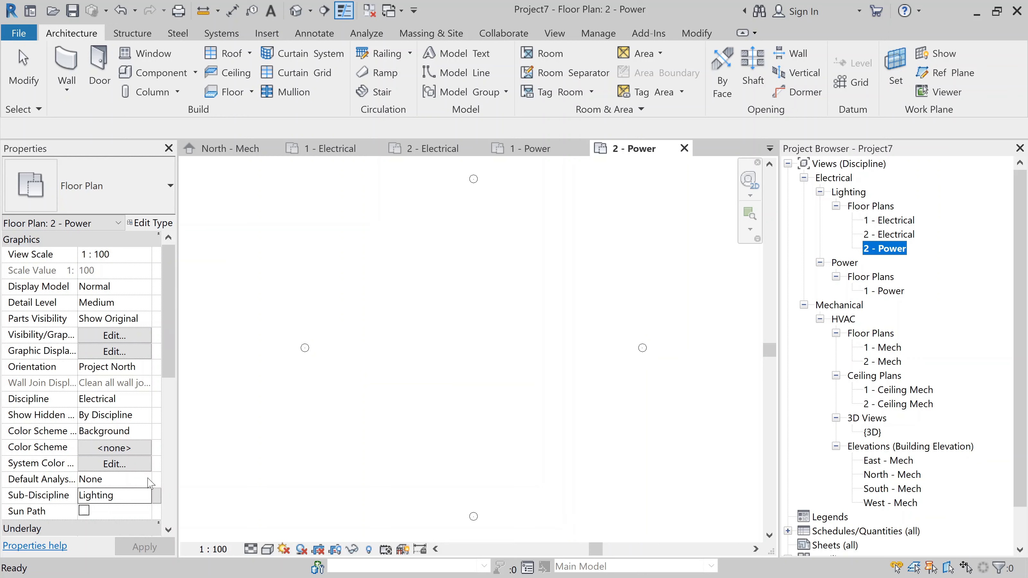
pyautogui.click(151, 496)
pyautogui.click(101, 551)
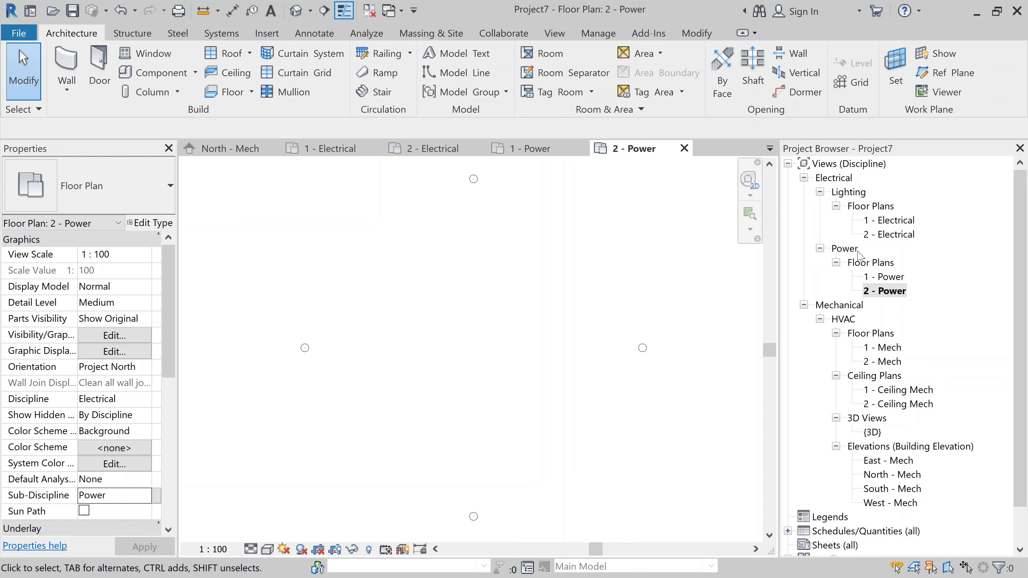
# Apply the Electrical Plan view template to the 1 - Power floor plan, with Power as the template's sub-discipline.
pyautogui.click(882, 225)
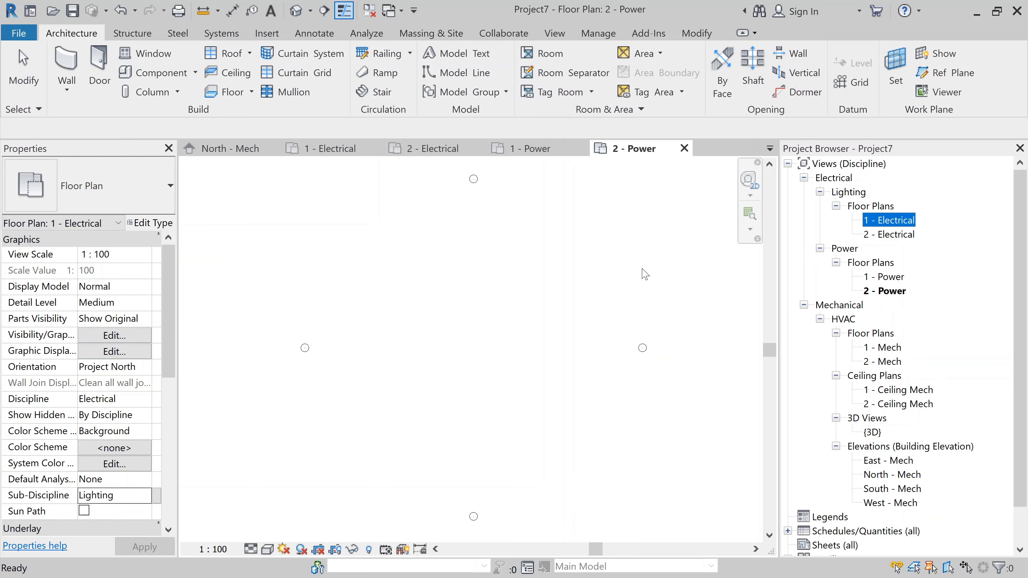
pyautogui.click(166, 334)
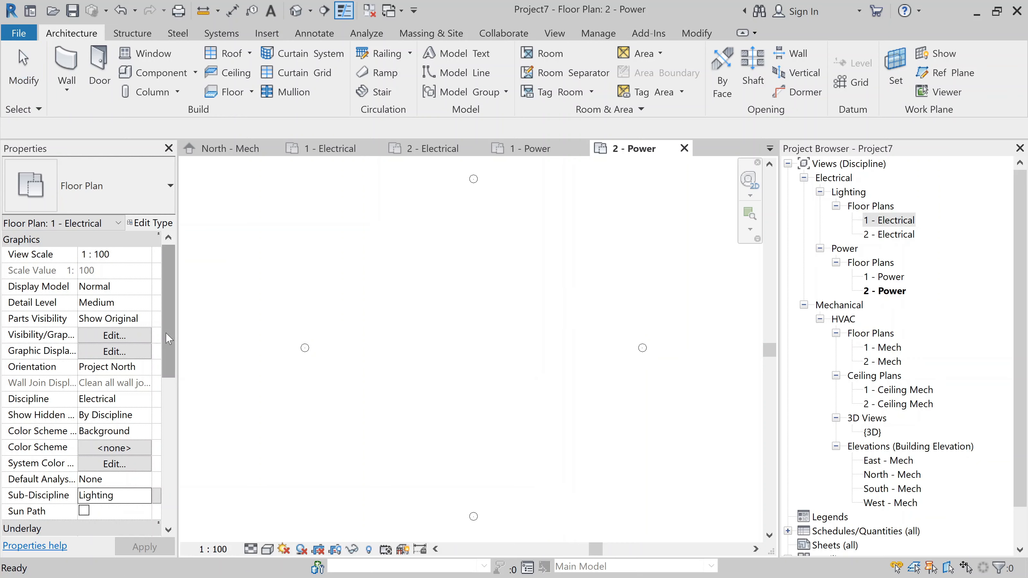
pyautogui.moveTo(169, 338); pyautogui.dragTo(167, 354)
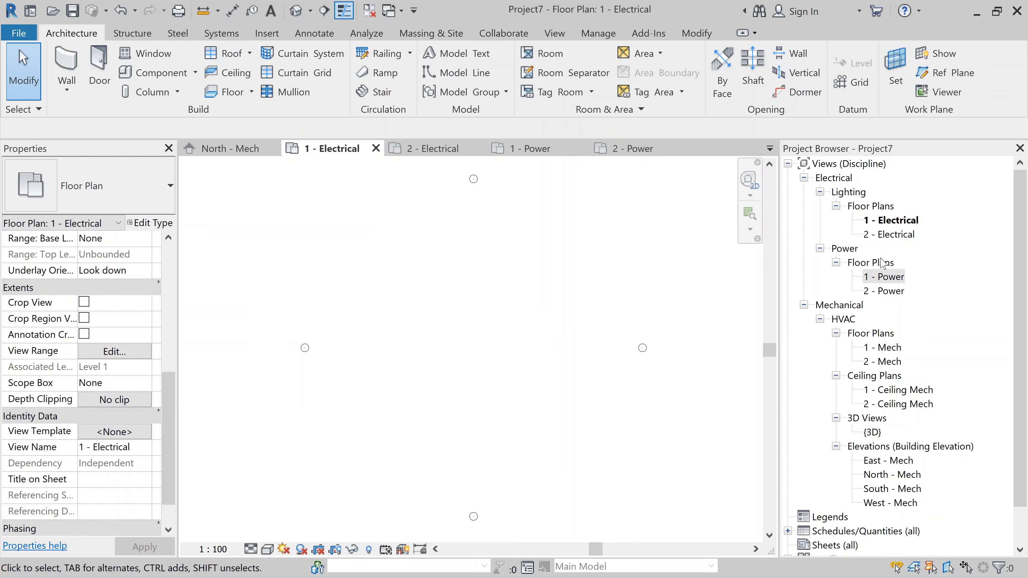
pyautogui.click(884, 280)
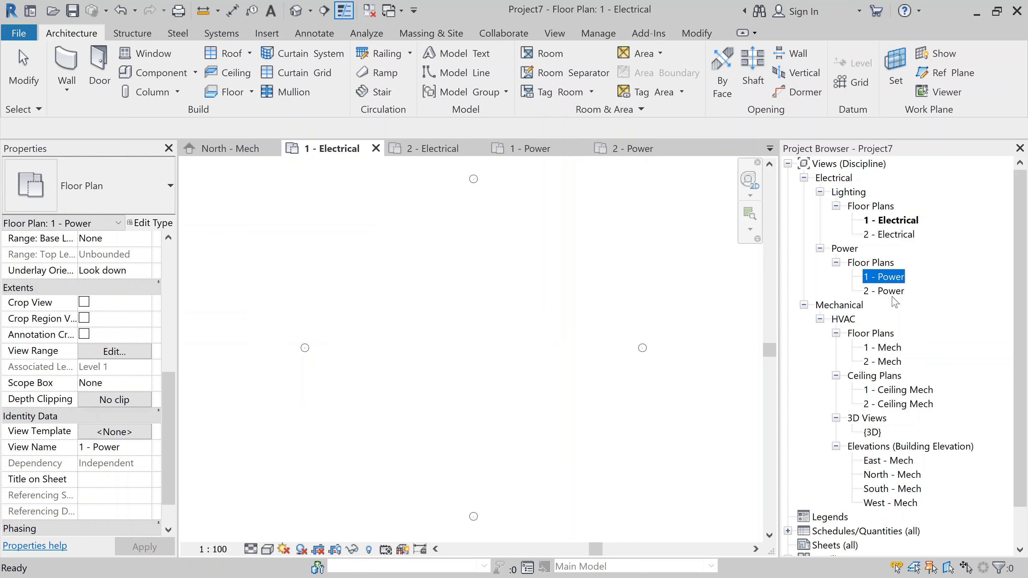
pyautogui.press('Down')
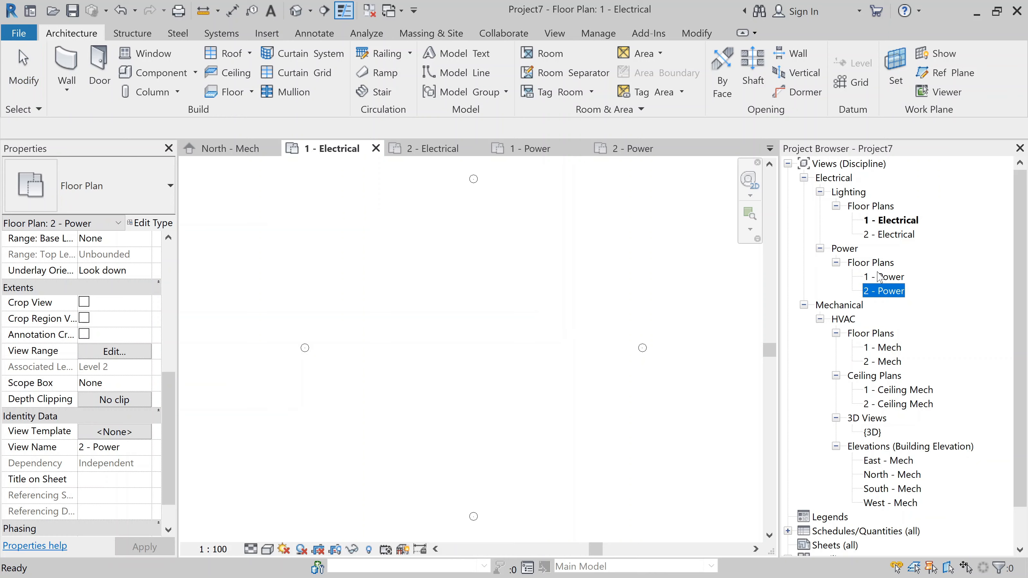
pyautogui.click(879, 278)
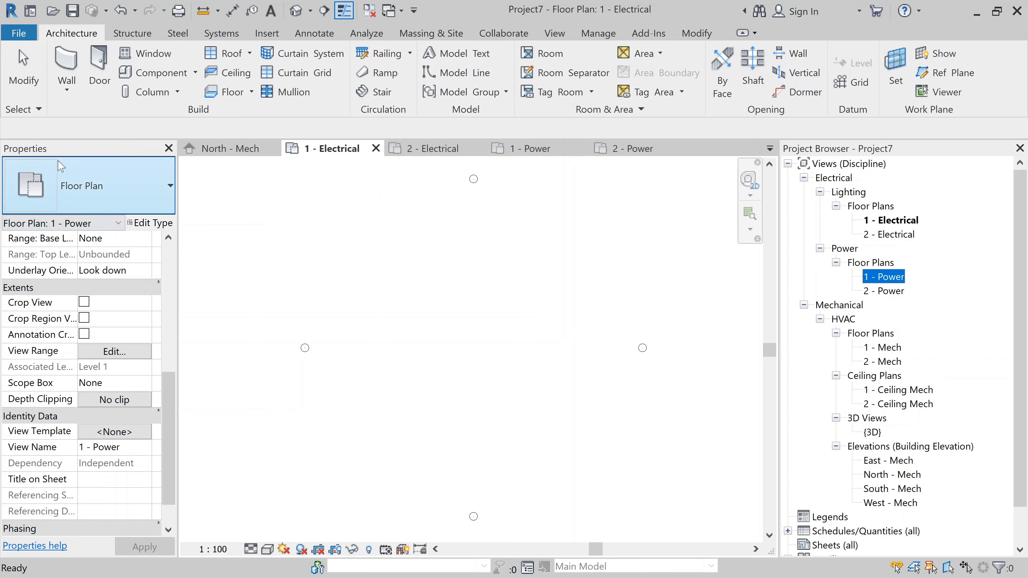
pyautogui.click(96, 431)
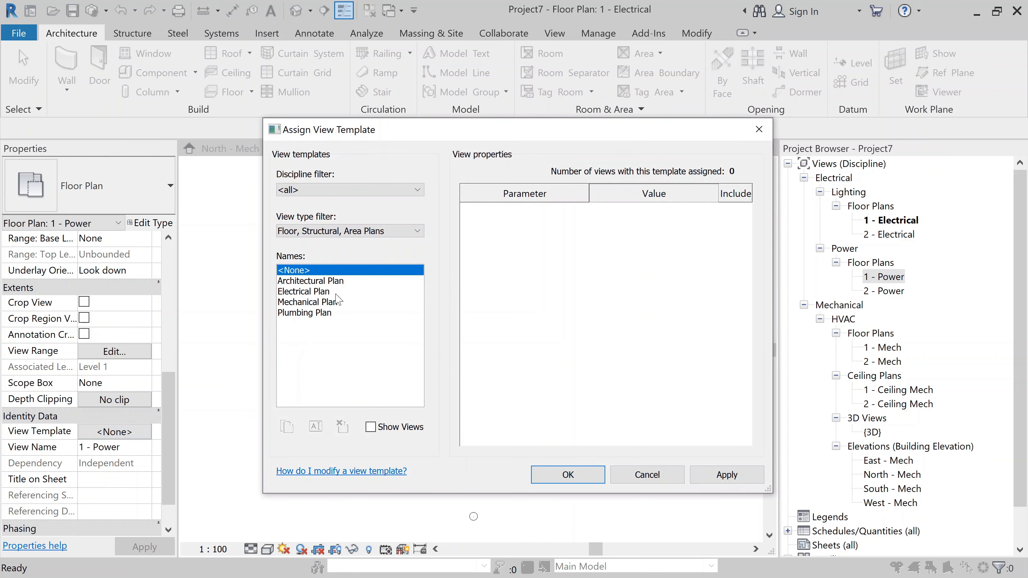
pyautogui.click(296, 293)
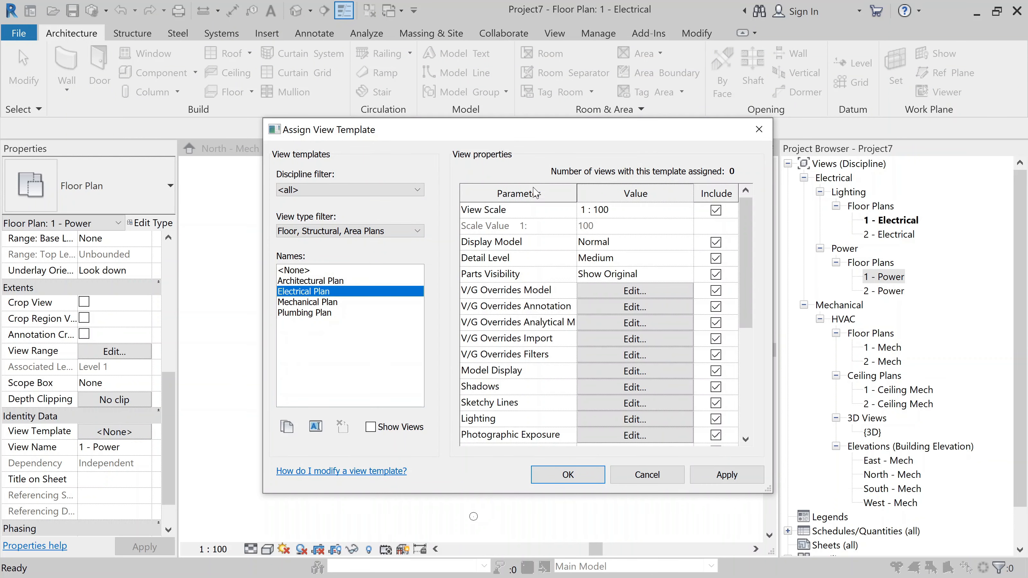
pyautogui.scroll(-4, 566, 317)
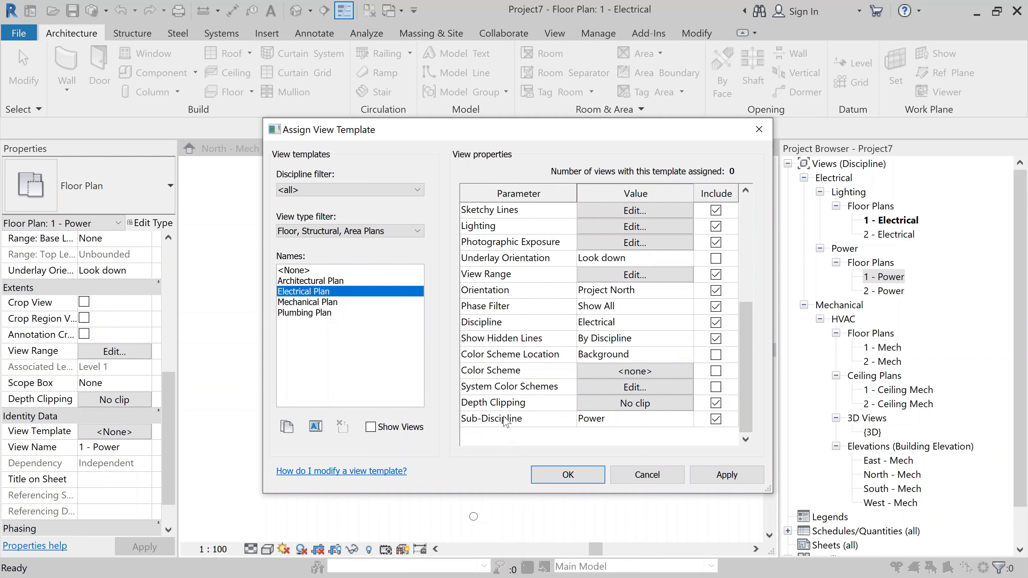
pyautogui.click(687, 422)
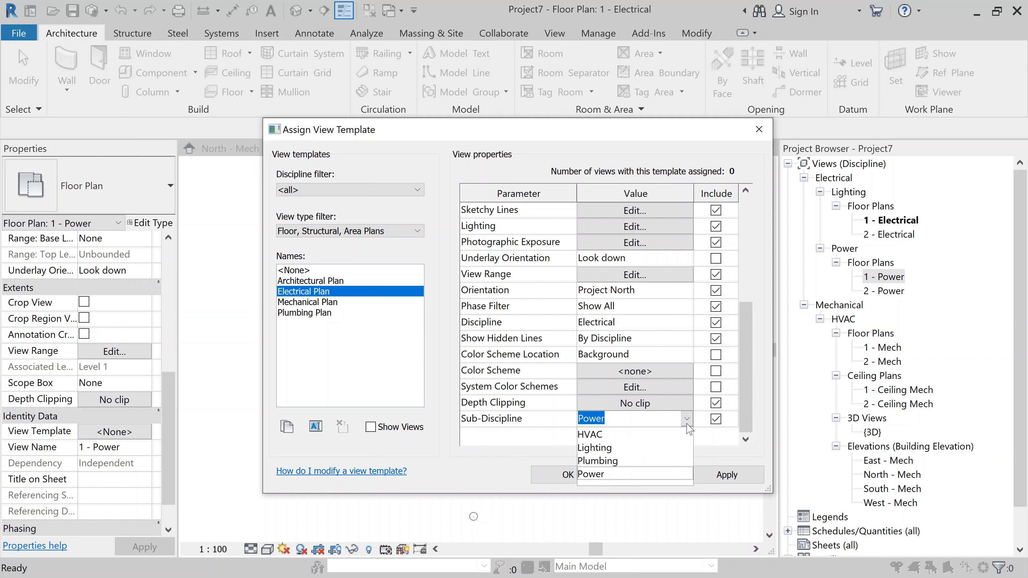
pyautogui.click(592, 475)
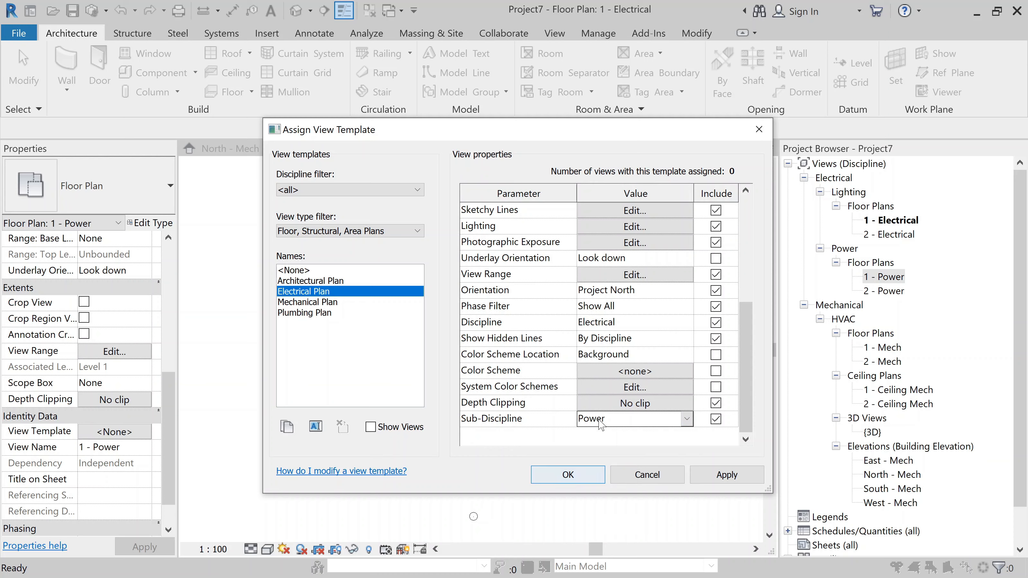
pyautogui.click(726, 474)
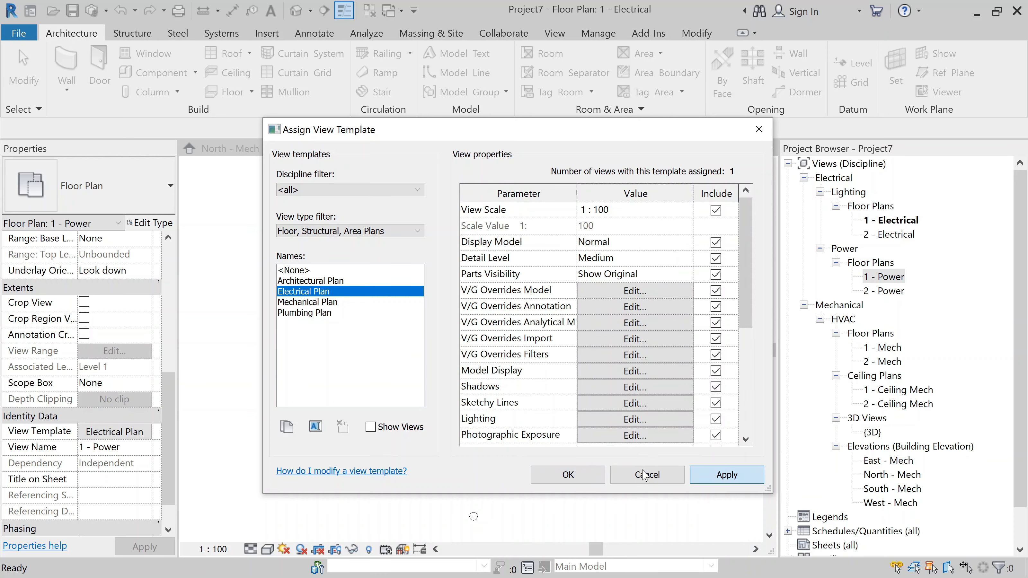
# Confirm the template assignment for 1 - Power and apply the Electrical Plan view template to the 2 - Power floor plan.
pyautogui.click(587, 477)
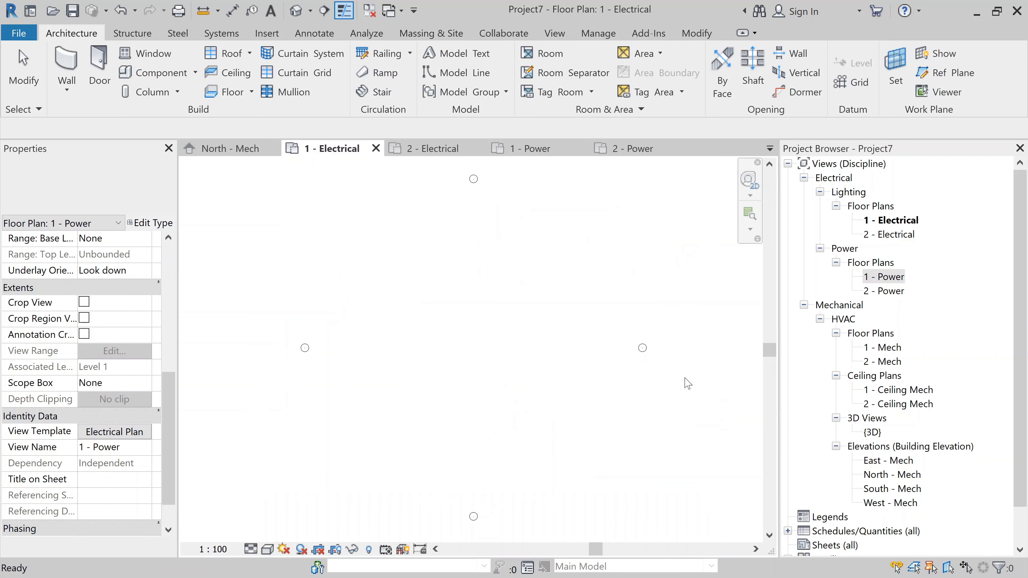
pyautogui.click(883, 278)
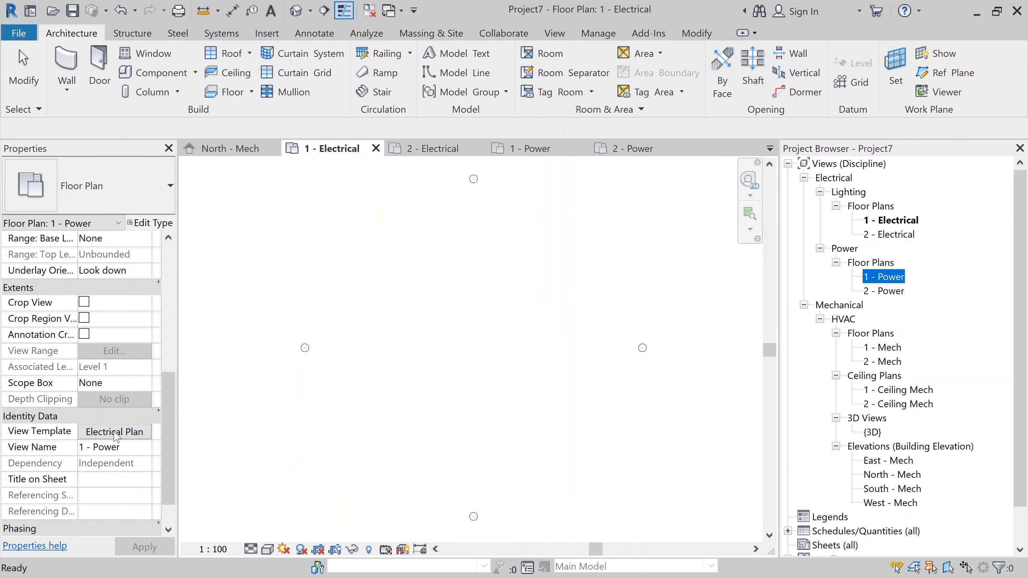
pyautogui.click(878, 292)
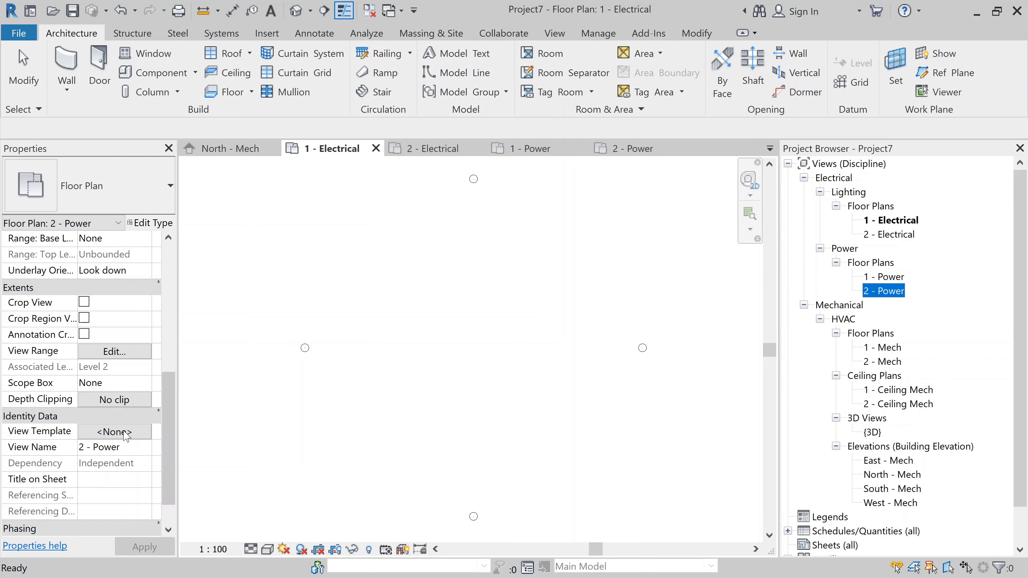
pyautogui.click(112, 434)
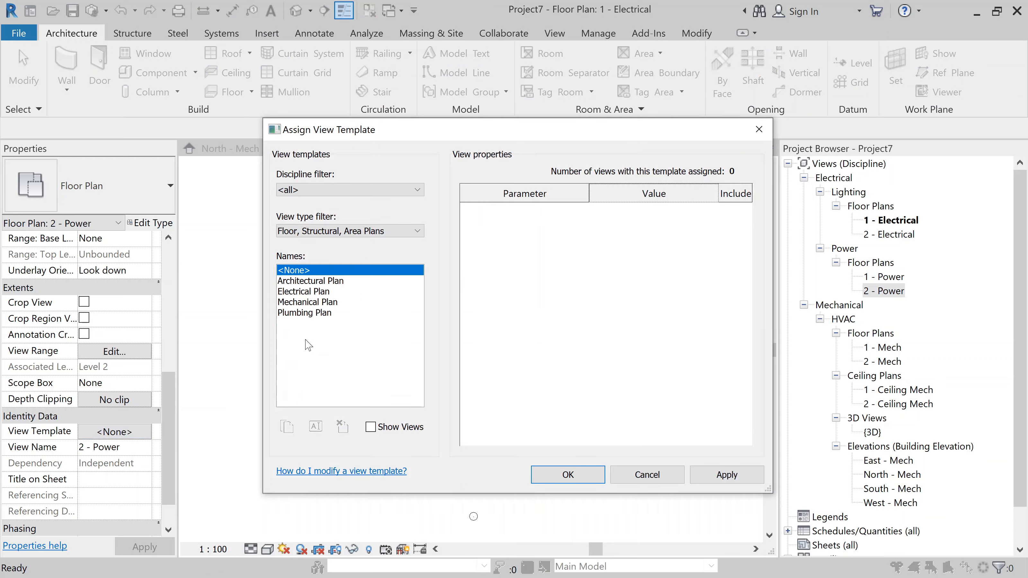
pyautogui.click(308, 292)
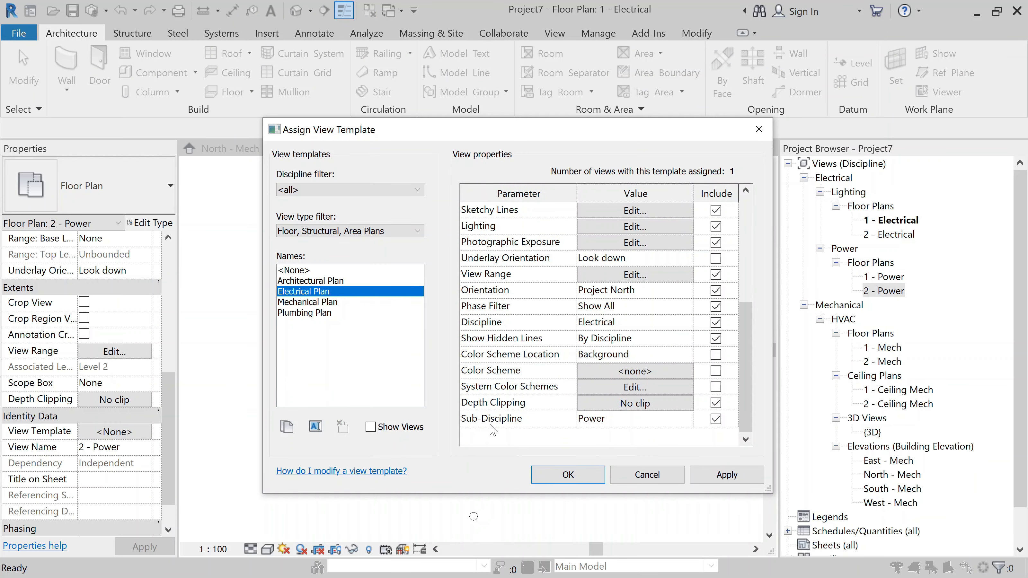
pyautogui.click(745, 480)
pyautogui.click(586, 474)
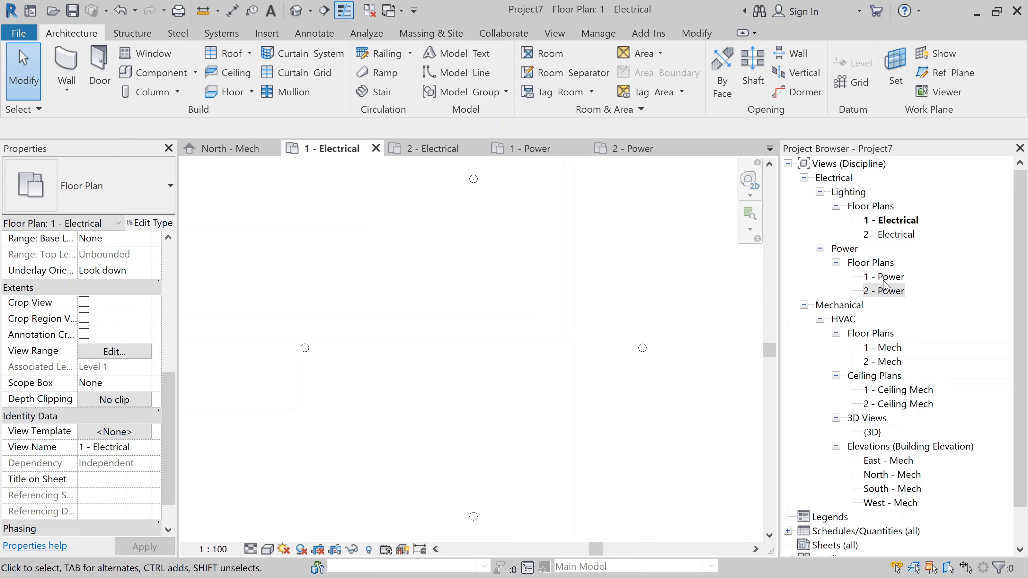
# Duplicate the 1 - Mech floor plan under Mechanical HVAC, without detailing.
pyautogui.scroll(-1, 868, 334)
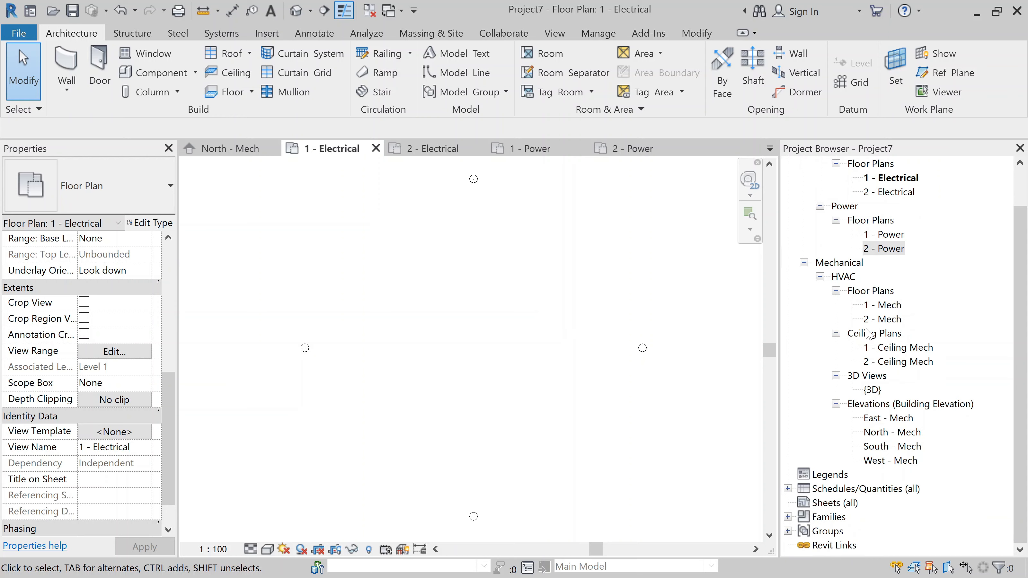
pyautogui.scroll(1, 868, 335)
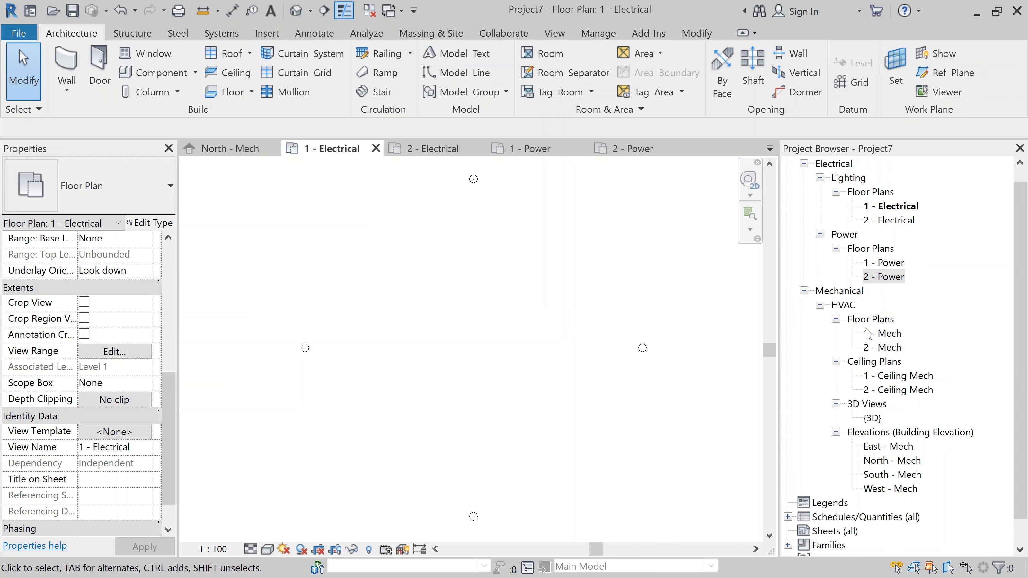
pyautogui.scroll(-1, 869, 335)
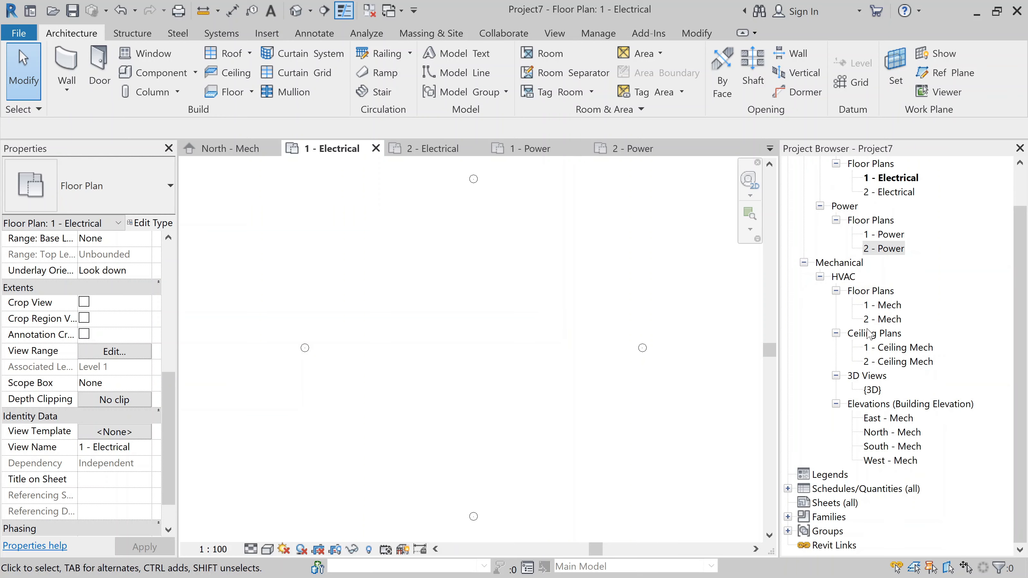
pyautogui.click(884, 305)
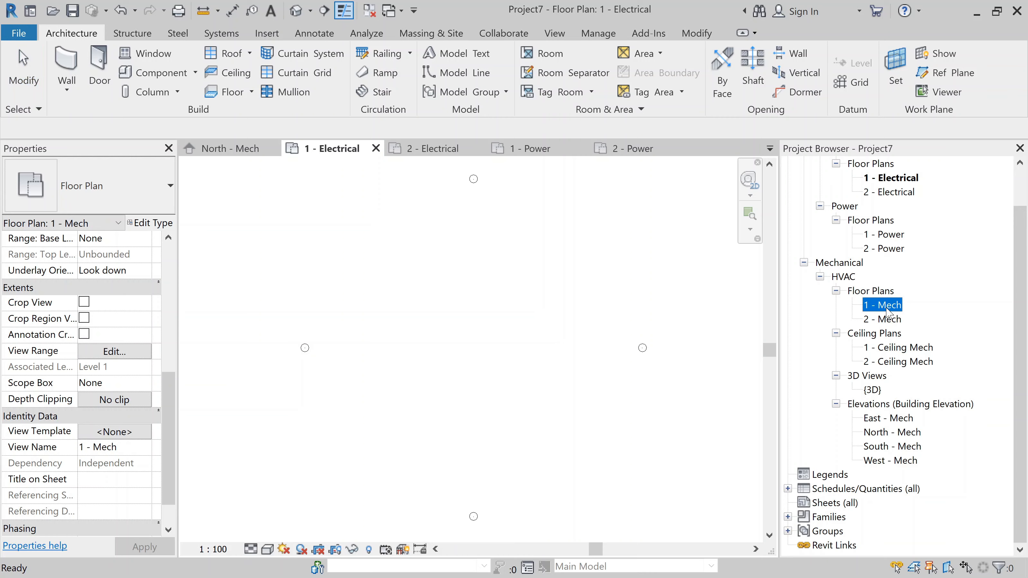
pyautogui.rightClick(886, 312)
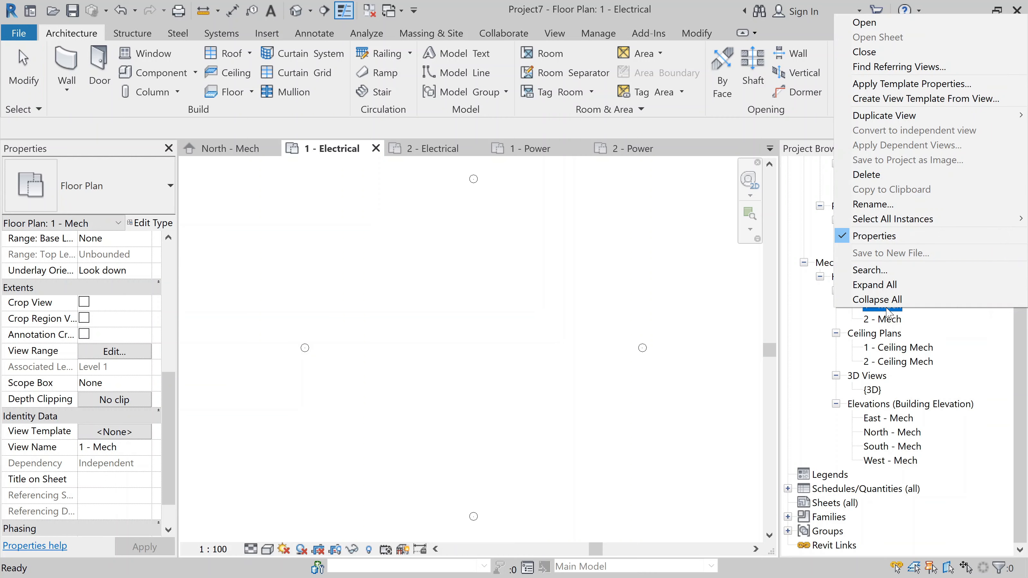
pyautogui.moveTo(897, 114)
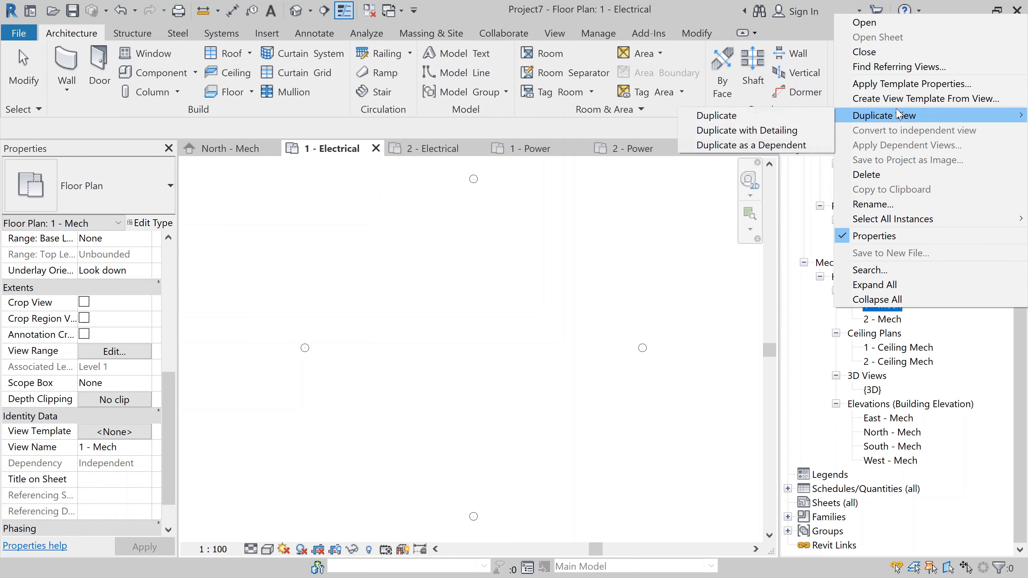
pyautogui.click(793, 118)
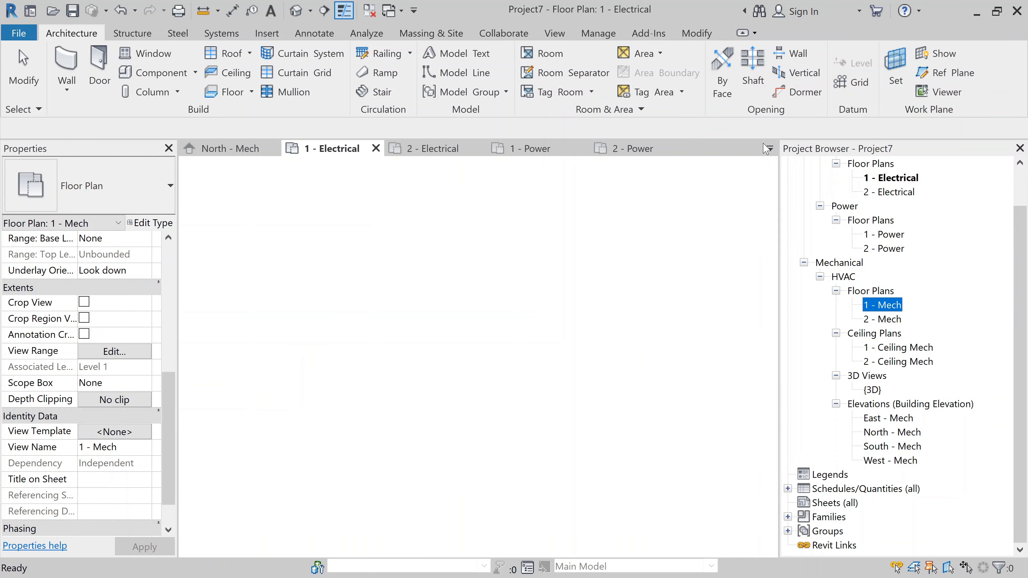
# Duplicate the 2 - Mech floor plan under Mechanical HVAC, without detailing.
pyautogui.click(878, 334)
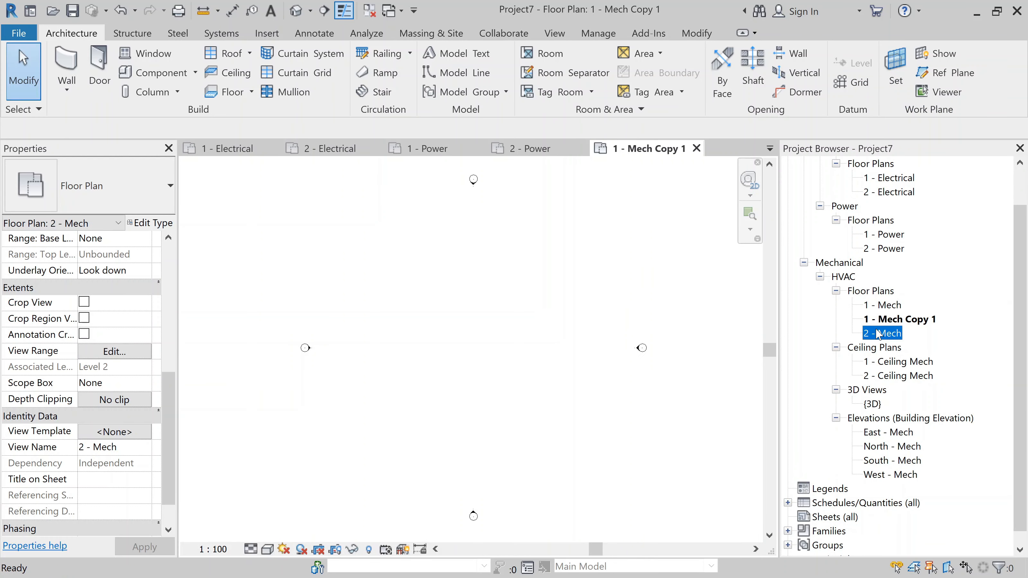
pyautogui.rightClick(878, 334)
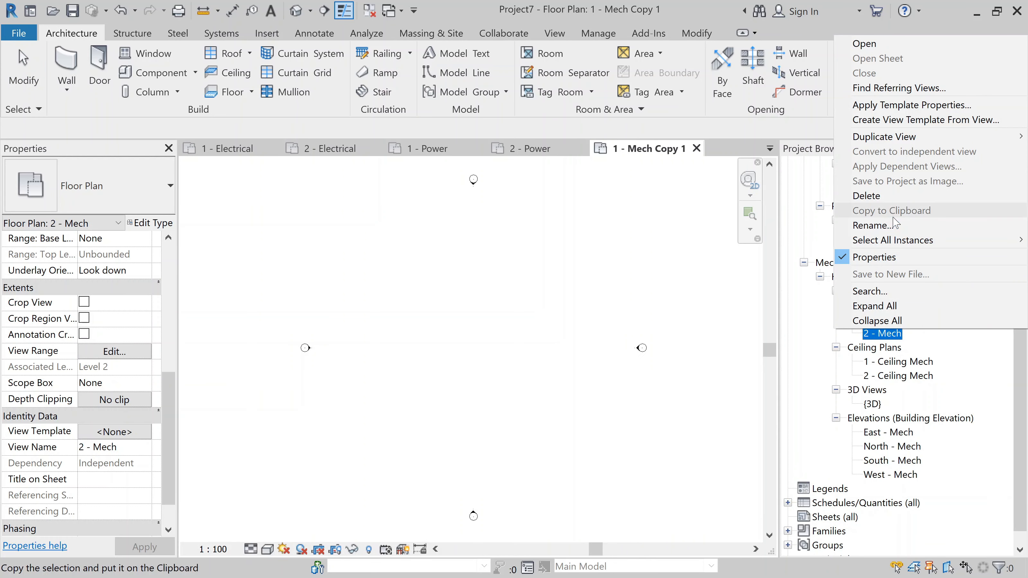
pyautogui.moveTo(891, 137)
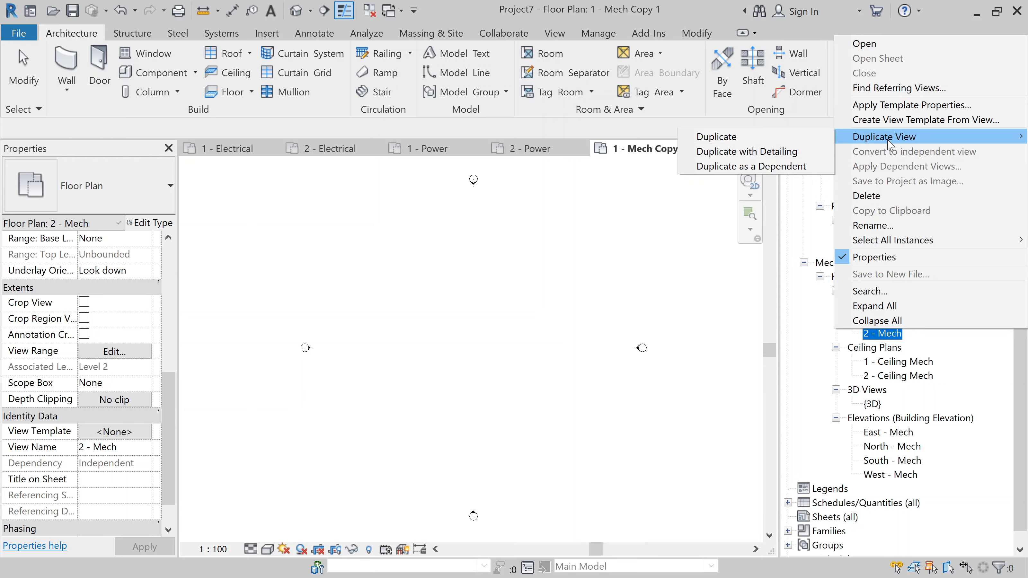
pyautogui.click(777, 141)
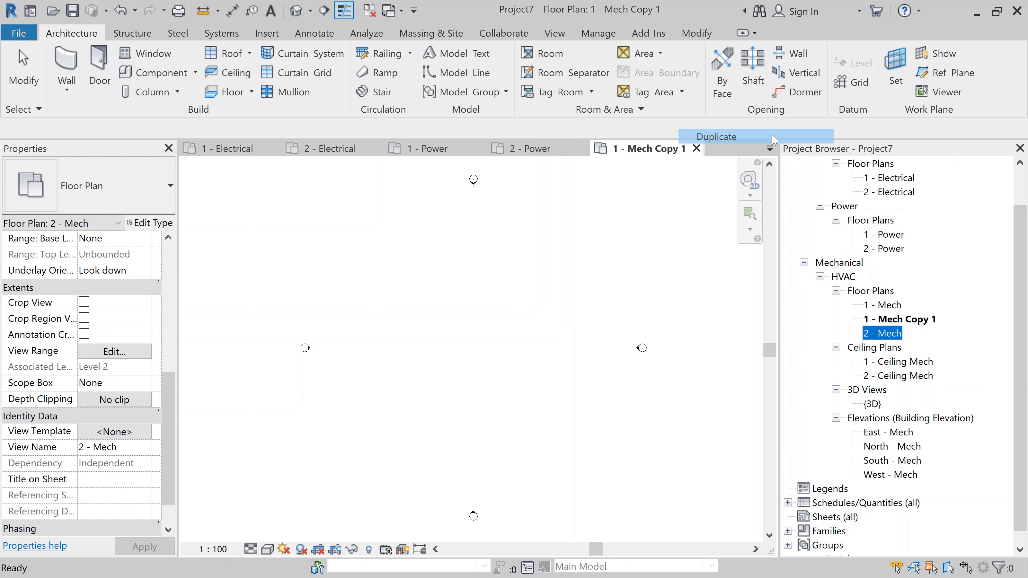
# Rename the copied floor plan 1 - Mech Copy 1 as 1 - Fire Protection.
pyautogui.click(896, 320)
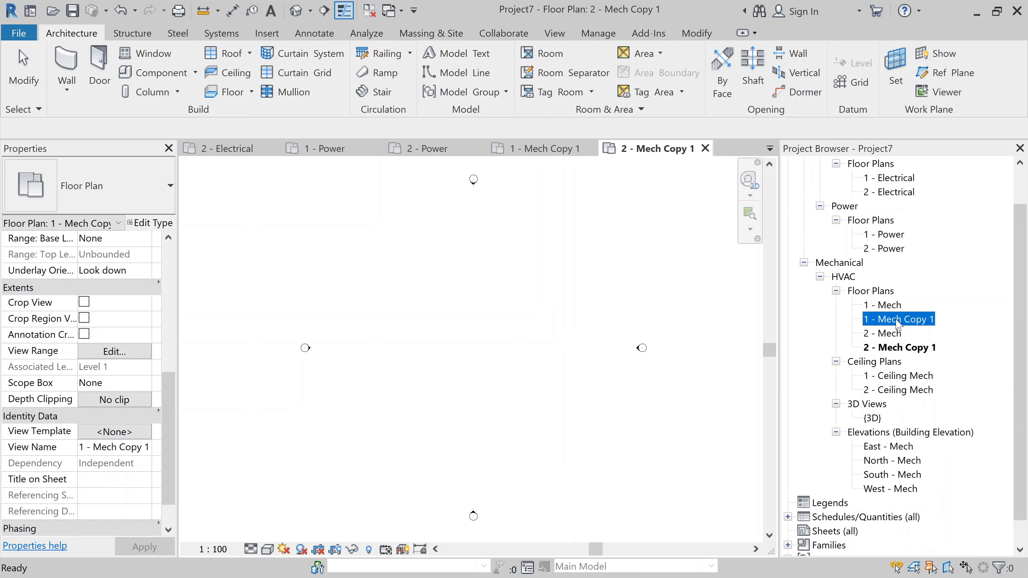
pyautogui.rightClick(897, 324)
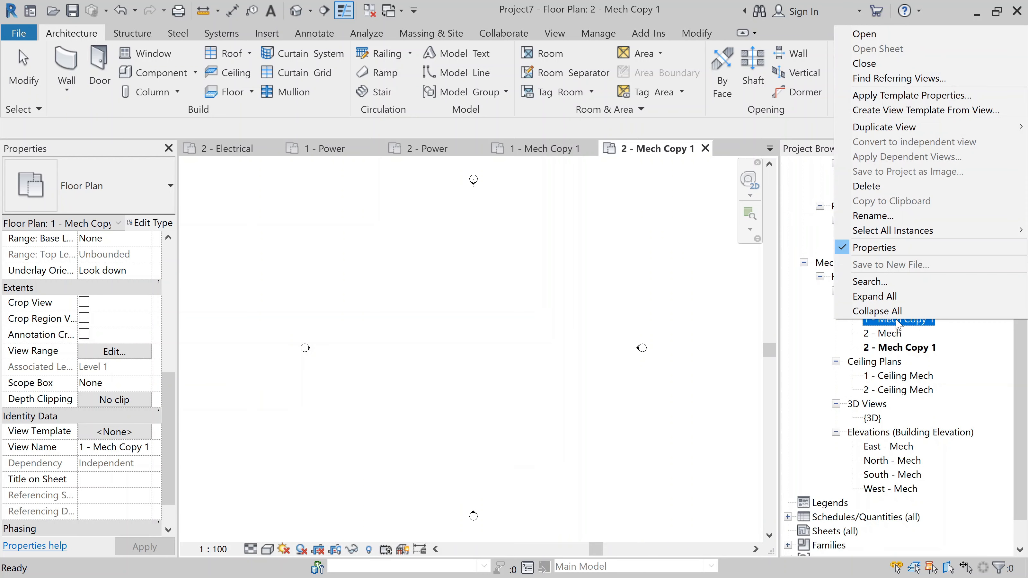
pyautogui.click(861, 219)
pyautogui.click(879, 320)
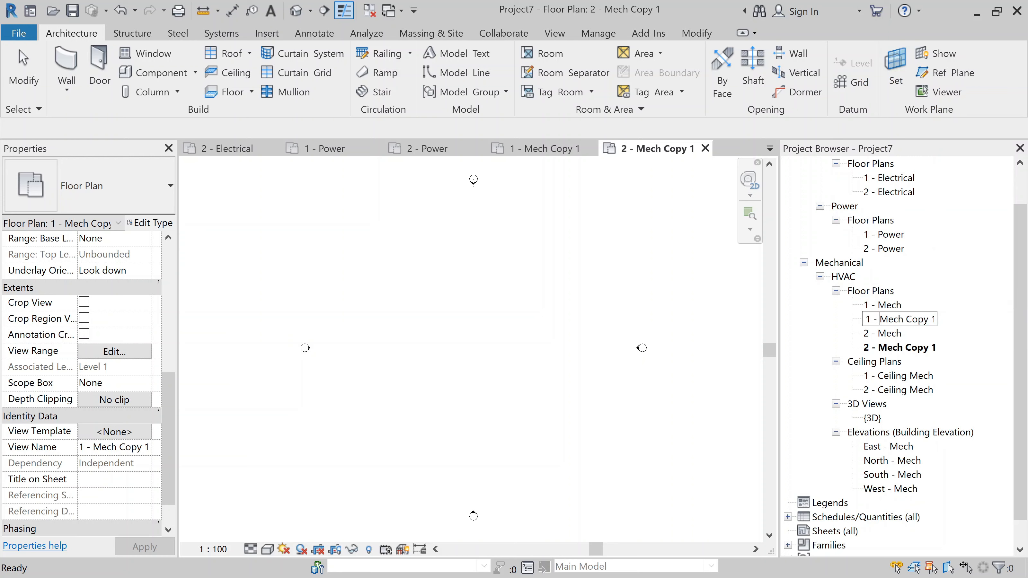
pyautogui.press('Delete')
pyautogui.press('Delete')
pyautogui.press('Delete')
pyautogui.press('Delete')
pyautogui.press('Delete')
pyautogui.press('Delete')
pyautogui.press('Delete')
pyautogui.press('Delete')
pyautogui.press('Delete')
pyautogui.press('Delete')
pyautogui.press('Delete')
pyautogui.write('Fire Protection')
# Rename the copied floor plan 2 - Mech Copy 1 as 2 - Fire Protection.
pyautogui.click(908, 347)
pyautogui.rightClick(908, 347)
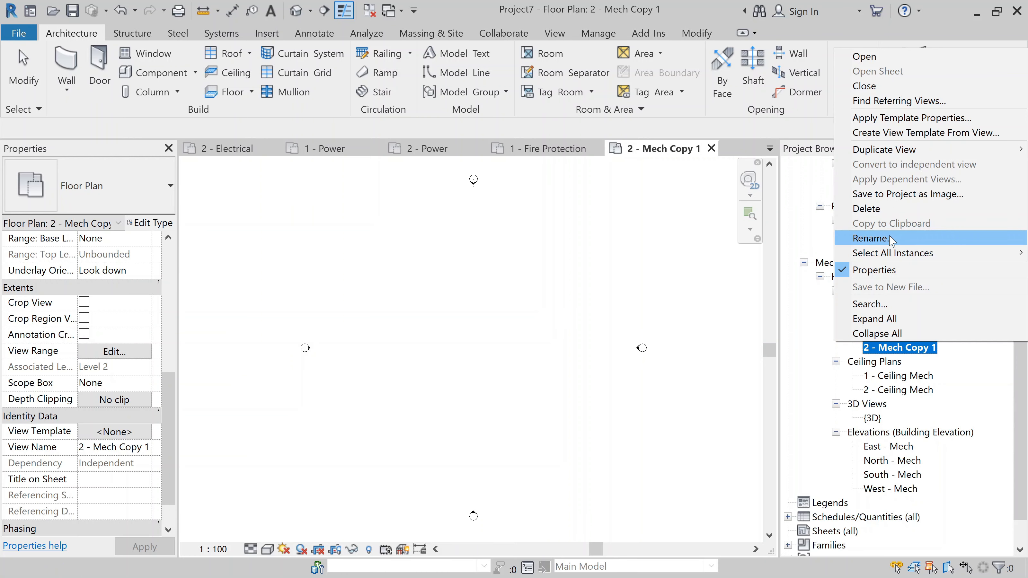
pyautogui.click(870, 238)
pyautogui.click(881, 348)
pyautogui.press('Delete')
pyautogui.press('Delete')
pyautogui.press('Delete')
pyautogui.press('Delete')
pyautogui.press('Delete')
pyautogui.press('Delete')
pyautogui.press('Delete')
pyautogui.press('Delete')
pyautogui.press('Delete')
pyautogui.press('Delete')
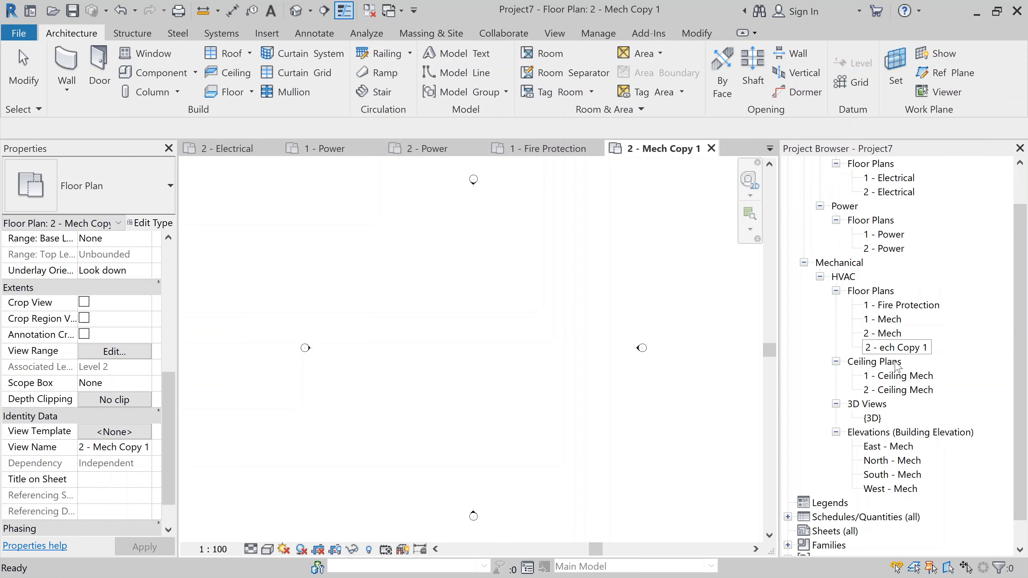
pyautogui.press('BackSpace')
pyautogui.write('Fire Proet')
pyautogui.press('BackSpace')
pyautogui.write('tetion')
pyautogui.press('Left')
pyautogui.press('Left')
pyautogui.press('Left')
pyautogui.press('Left')
pyautogui.write('c')
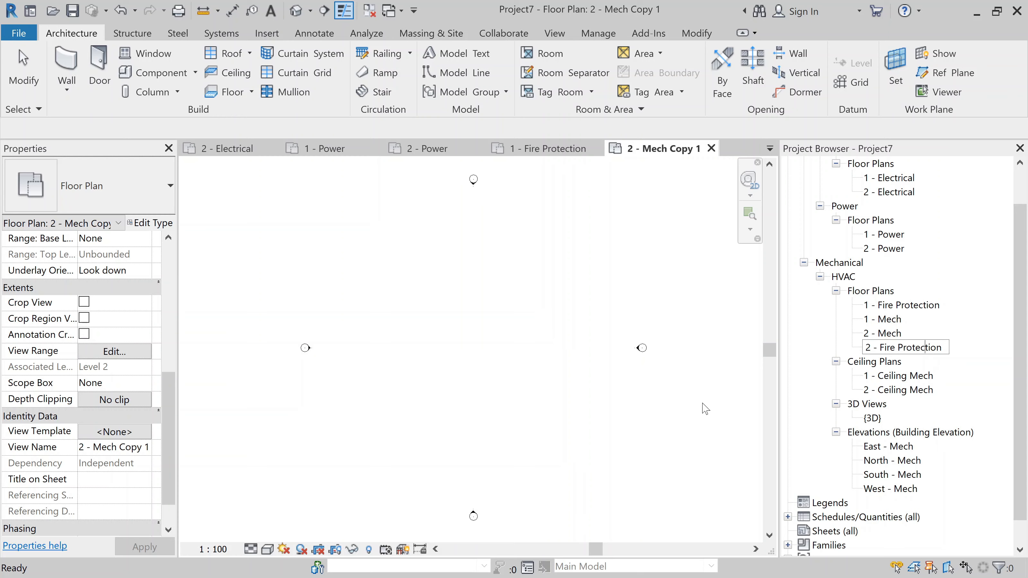
pyautogui.press('Return')
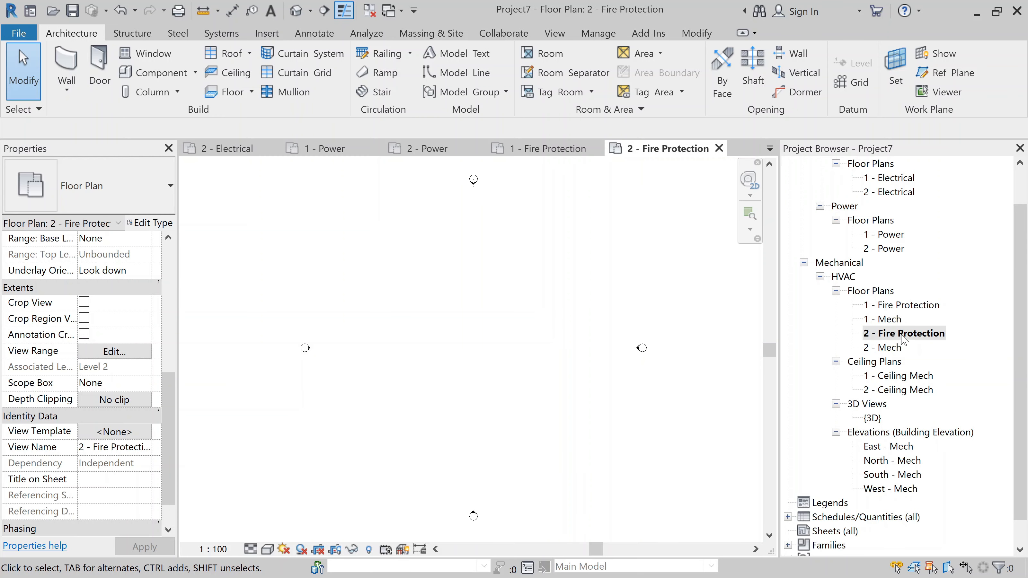
# Start a new floor plan and, from its type properties, set the Mechanical Plan view template's sub-discipline to Fire Protection.
pyautogui.click(894, 306)
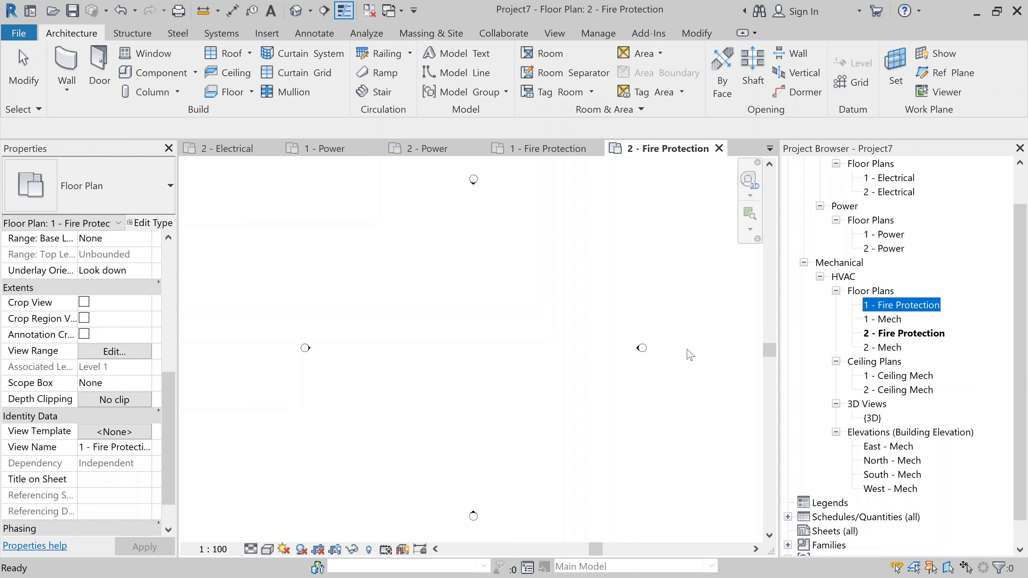
pyautogui.click(556, 36)
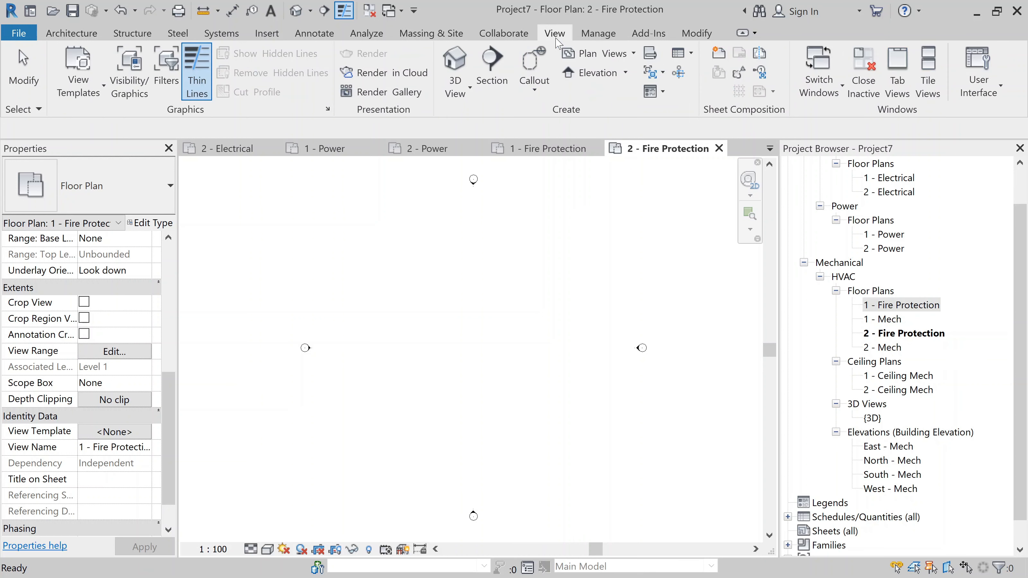
pyautogui.click(571, 53)
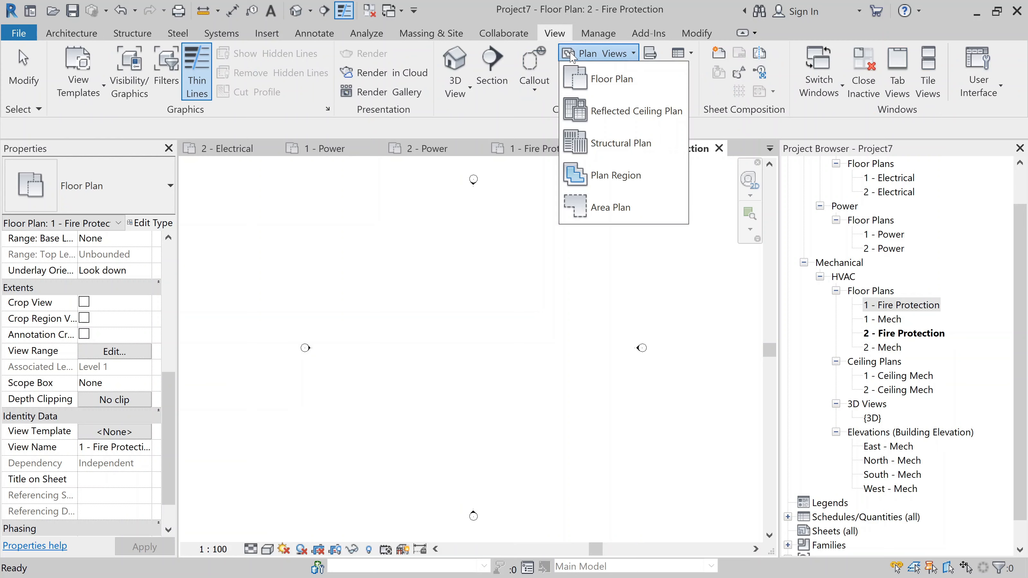
pyautogui.click(587, 79)
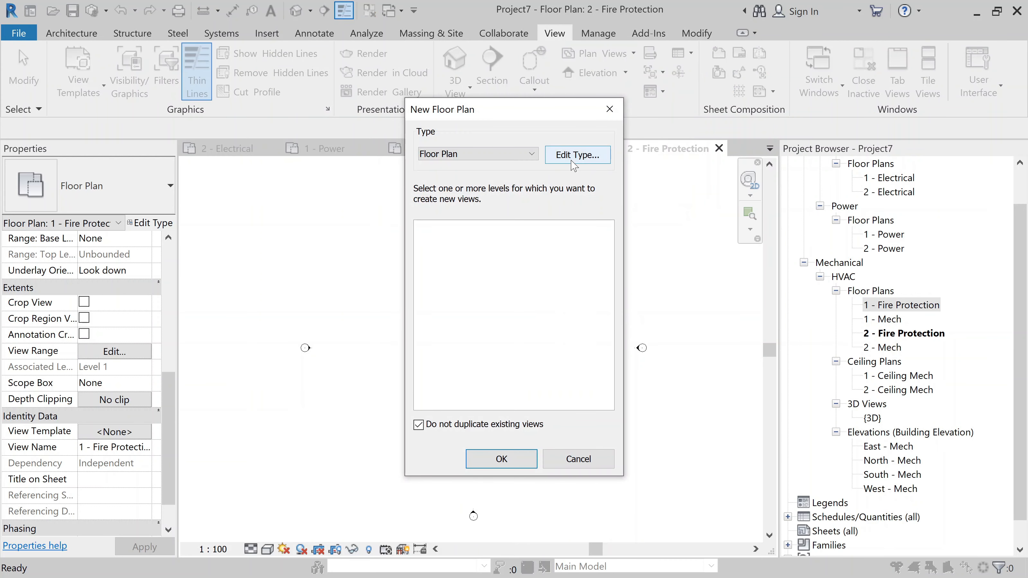
pyautogui.click(573, 156)
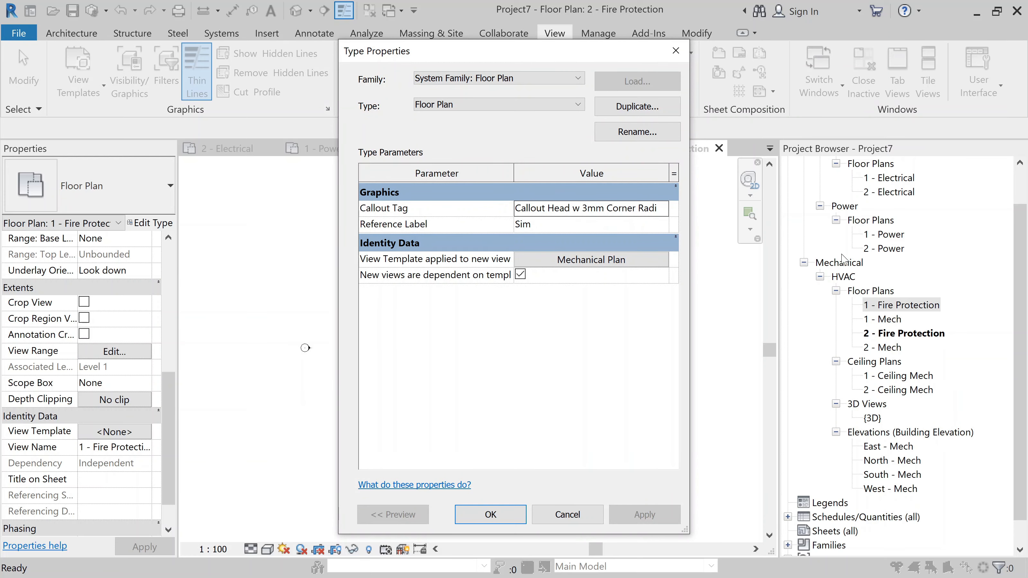
pyautogui.click(602, 261)
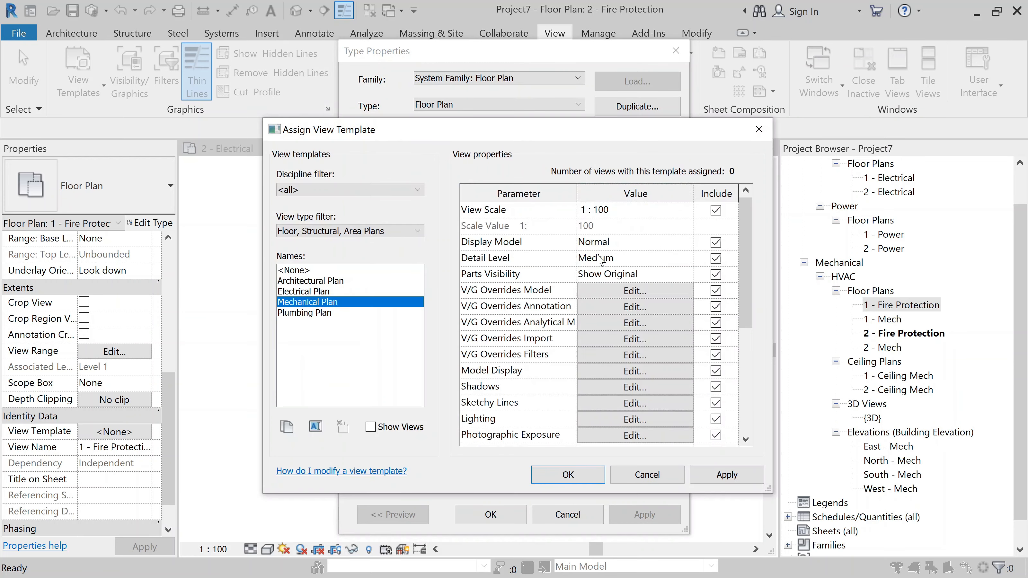
pyautogui.scroll(-4, 530, 380)
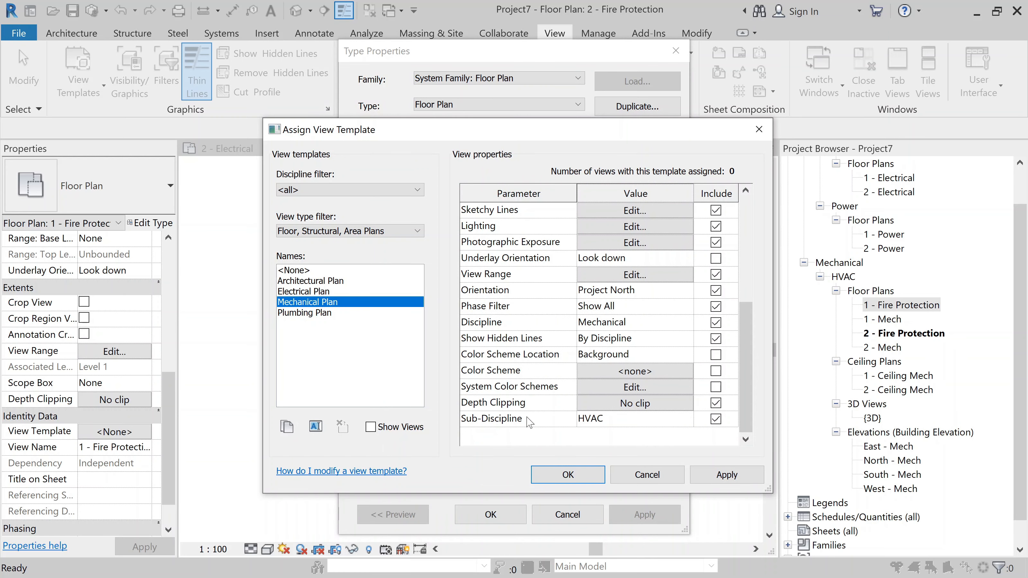
pyautogui.click(687, 420)
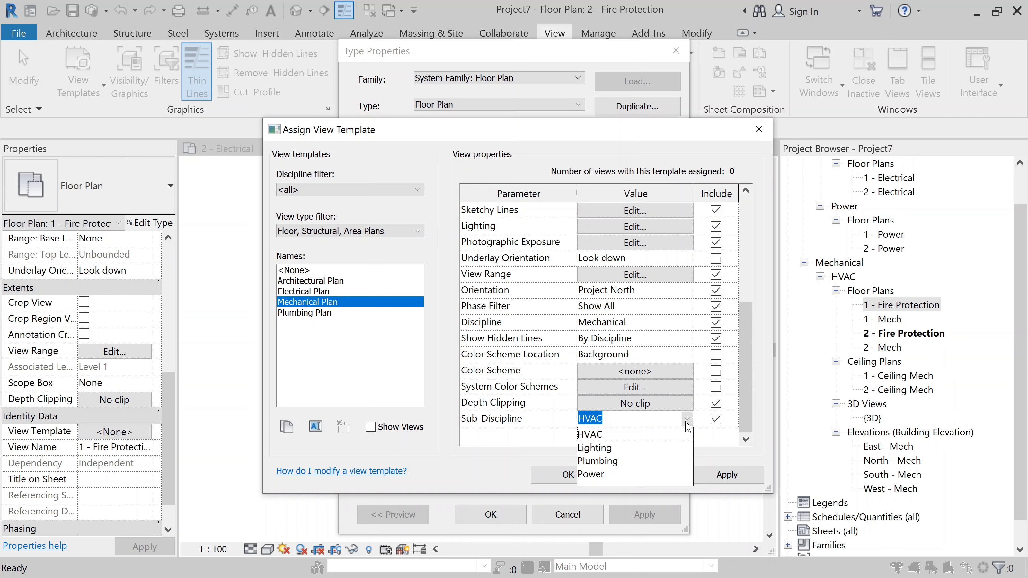
pyautogui.click(687, 419)
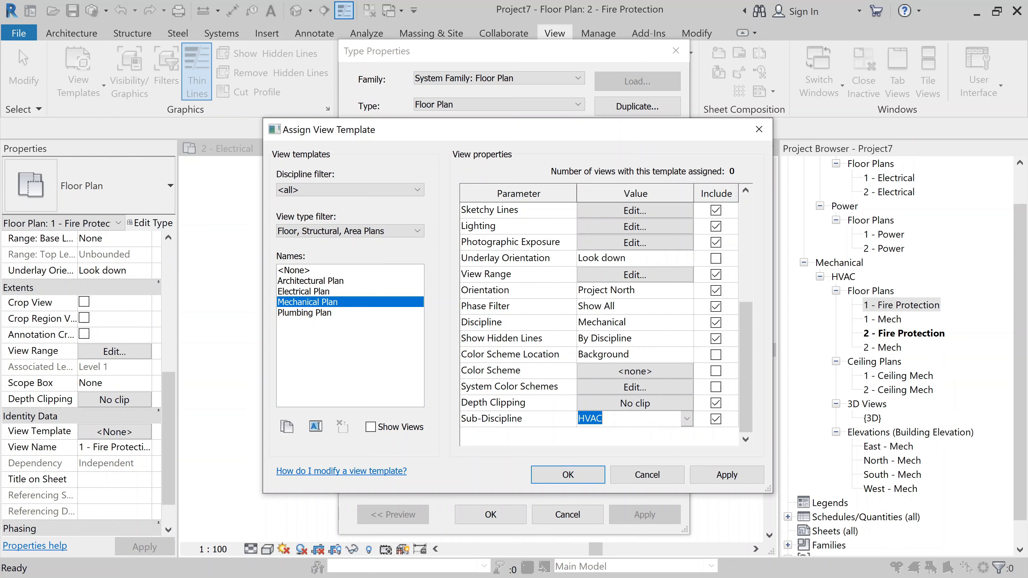
pyautogui.write('Fire Protection')
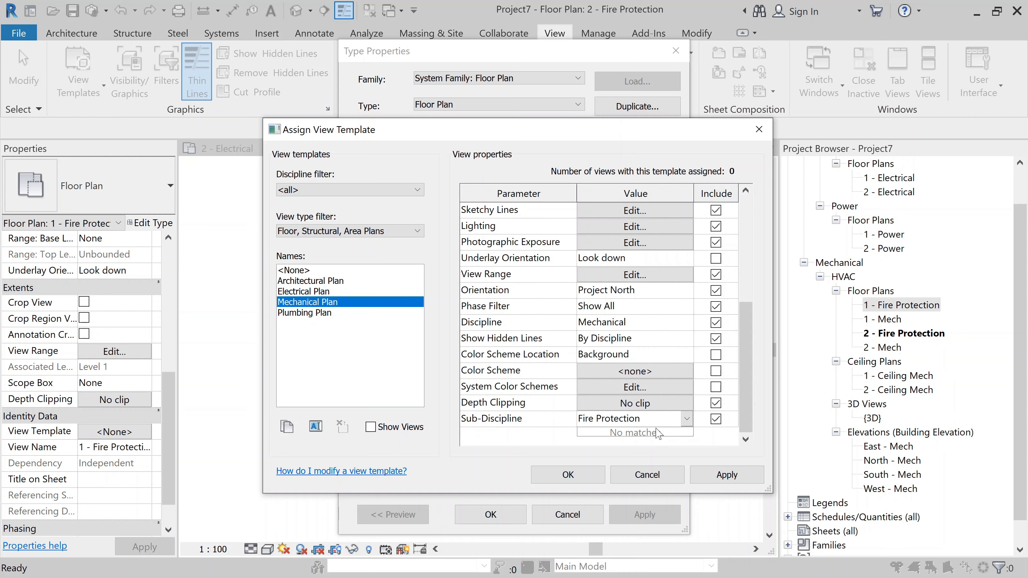
pyautogui.click(726, 475)
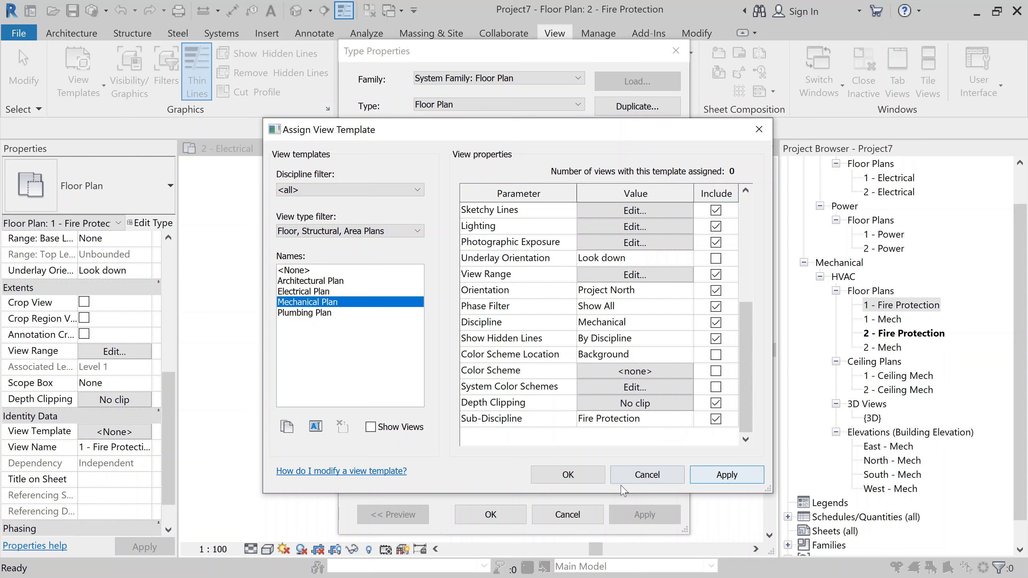
# Confirm Mechanical Plan as the floor plan type's view template for new views and finish the new floor plan command without selecting levels.
pyautogui.click(594, 478)
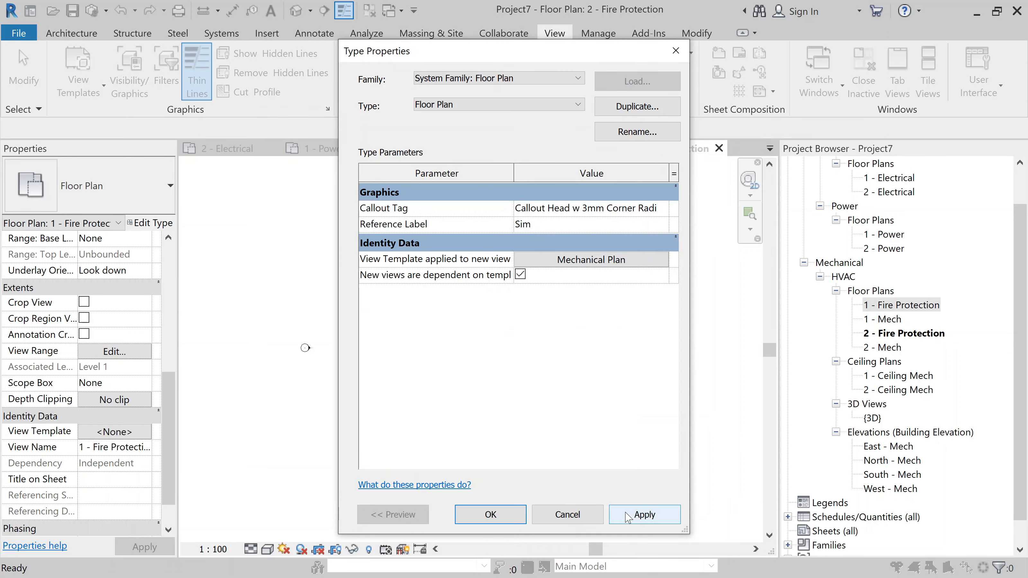
pyautogui.click(627, 516)
pyautogui.click(511, 514)
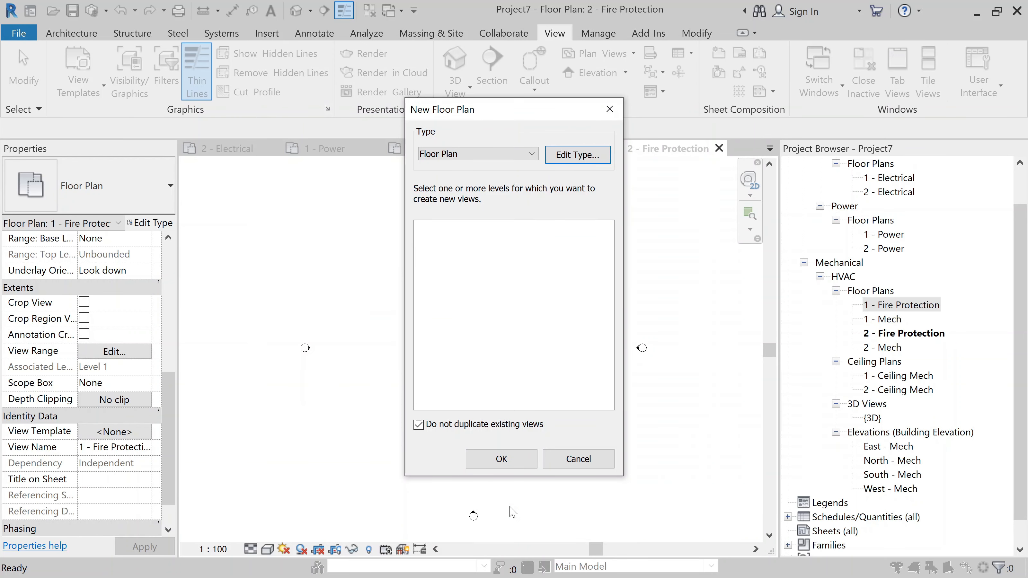
pyautogui.click(500, 460)
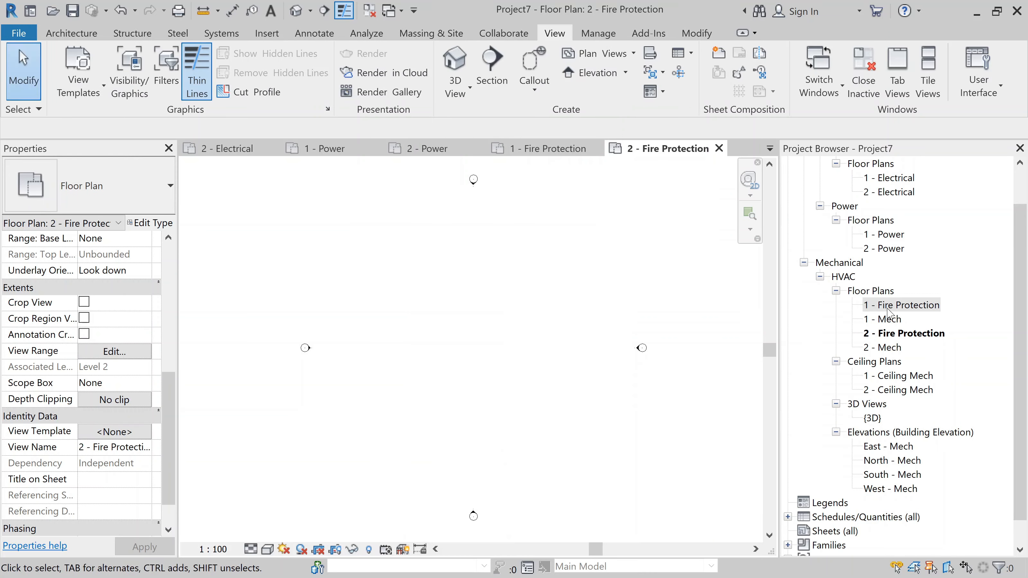
# Set the sub-discipline of the 1 - Fire Protection floor plan to Fire Protection.
pyautogui.click(887, 308)
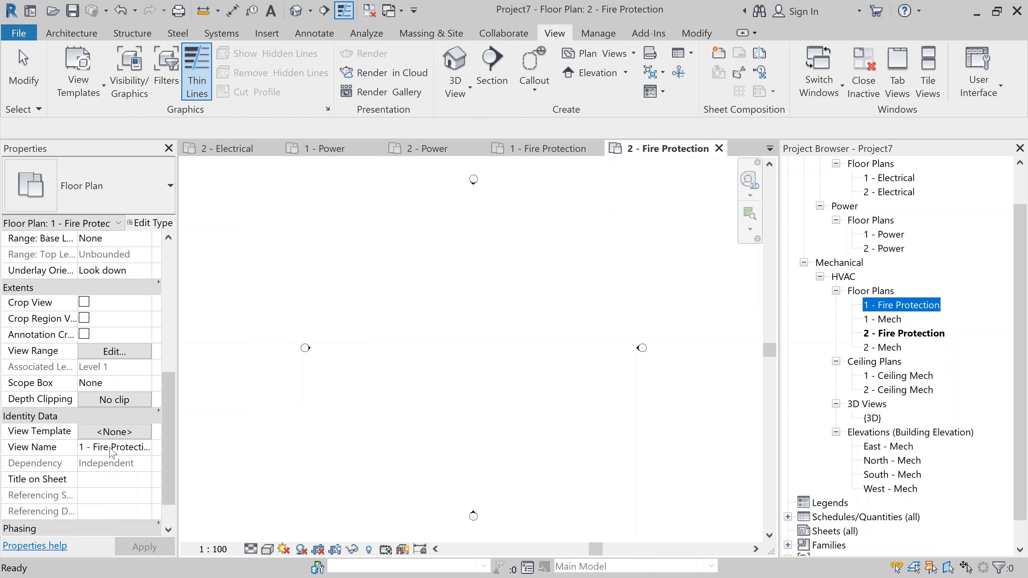
pyautogui.scroll(4, 87, 451)
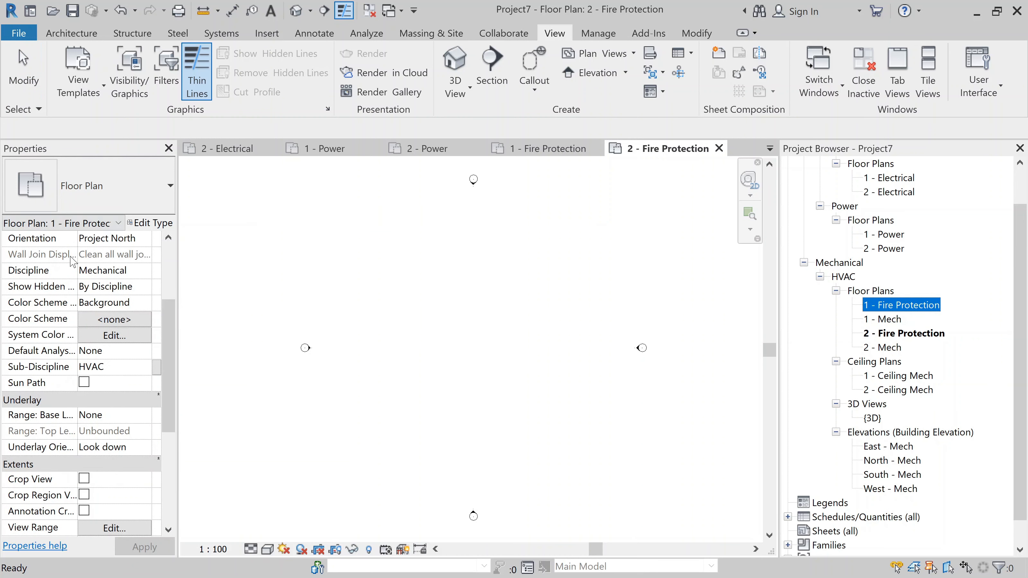
pyautogui.click(145, 371)
pyautogui.click(121, 381)
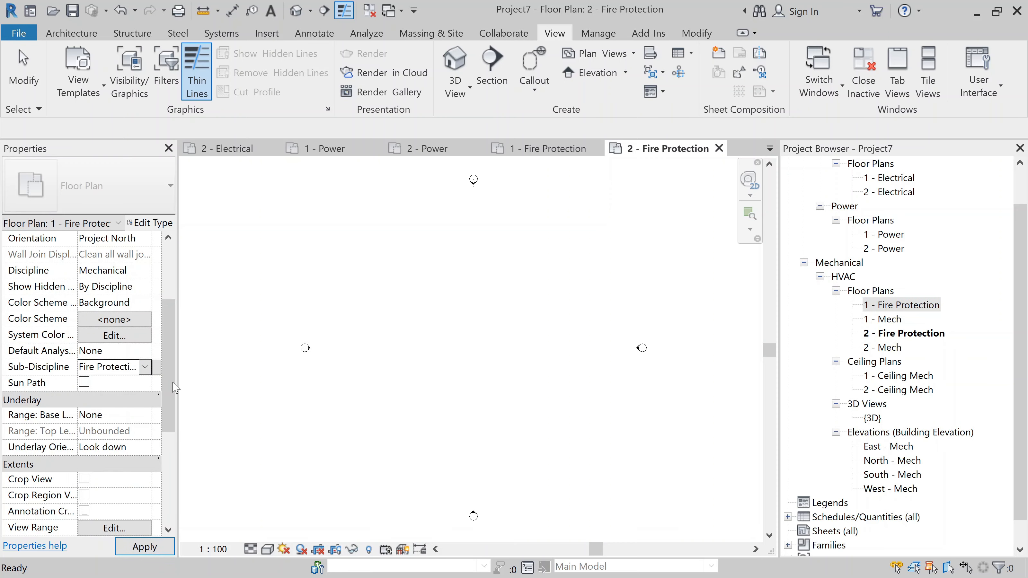
pyautogui.click(145, 546)
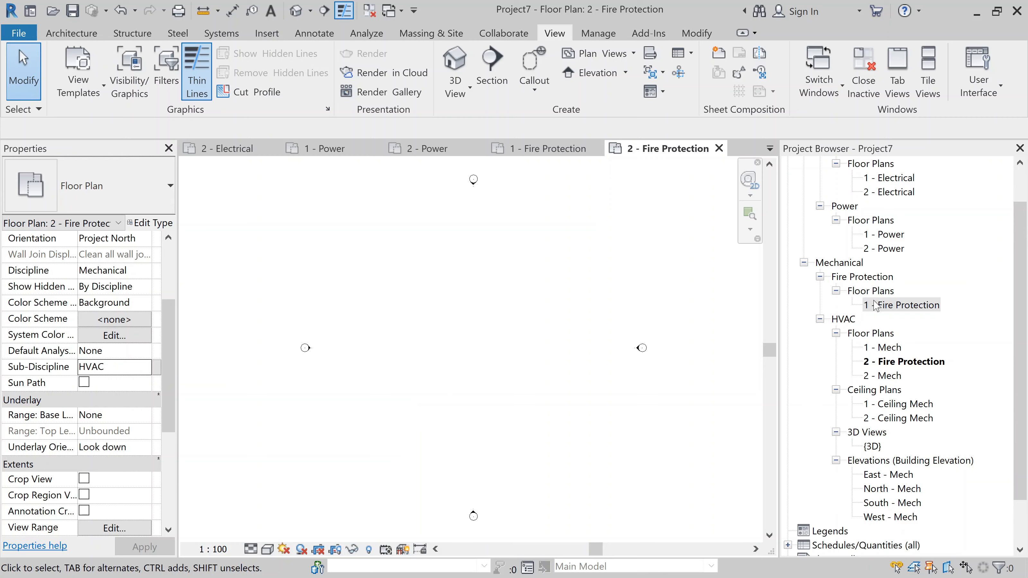
# Set the sub-discipline of the 2 - Fire Protection floor plan to Fire Protection.
pyautogui.click(893, 362)
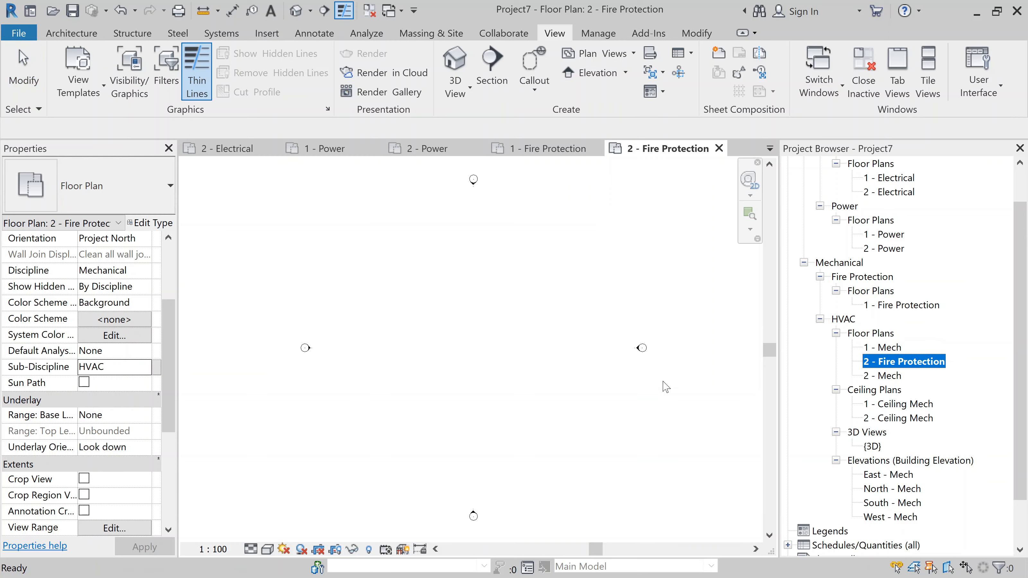
pyautogui.click(144, 369)
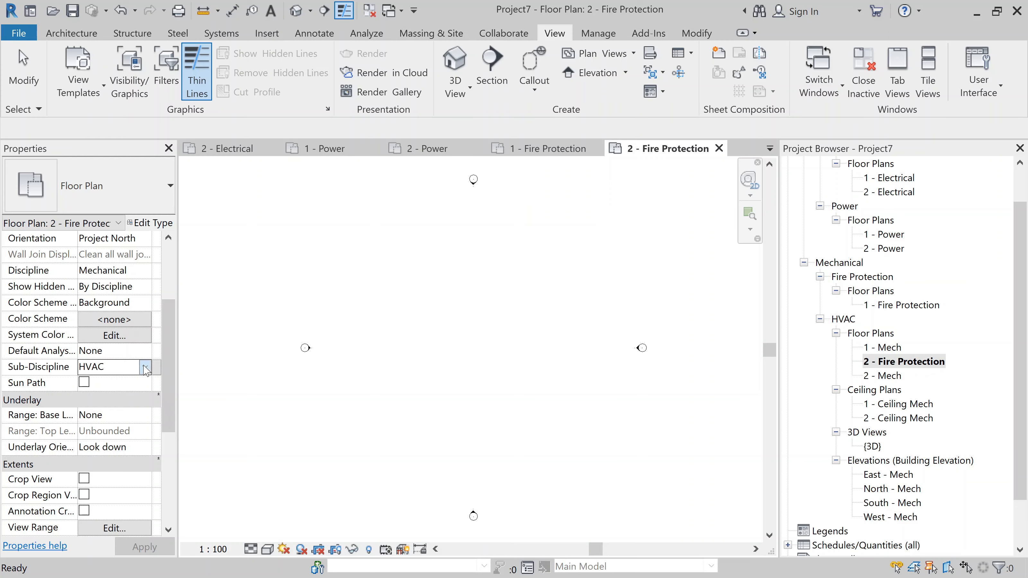
pyautogui.click(129, 383)
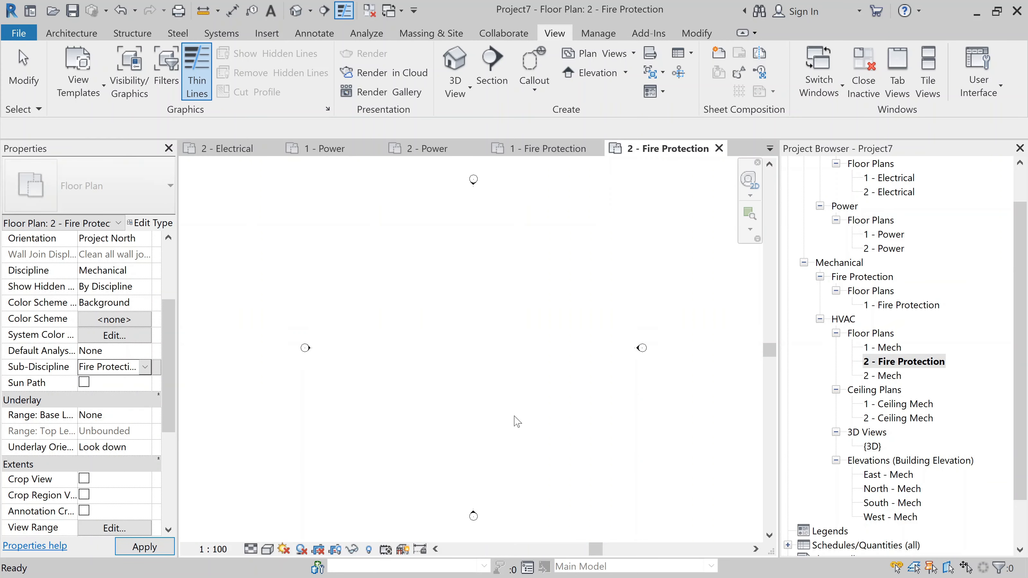
pyautogui.click(515, 417)
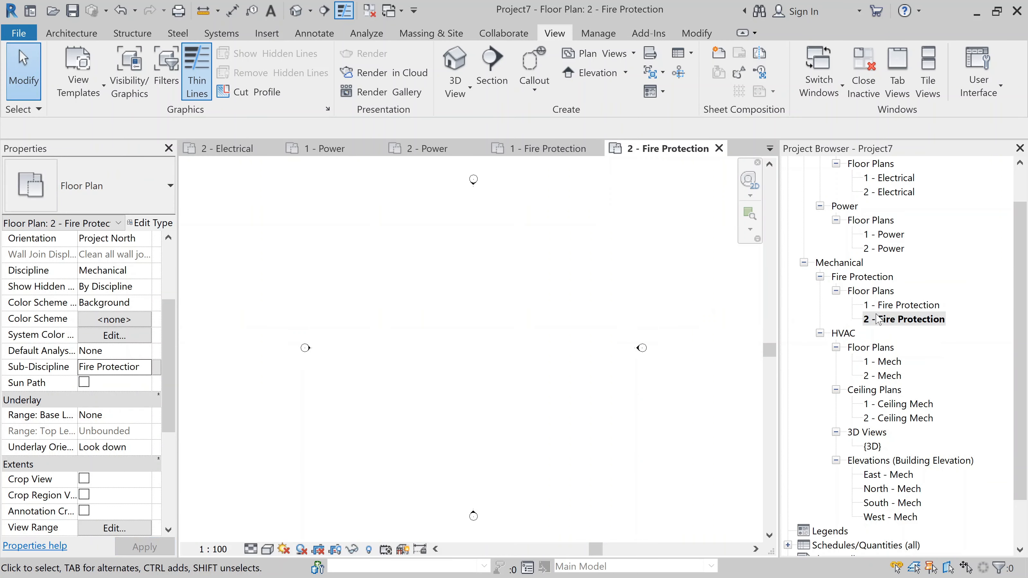
# Assign the Mechanical Plan view template to the 1 - Fire Protection floor plan after reviewing the template's view properties.
pyautogui.scroll(1, 877, 314)
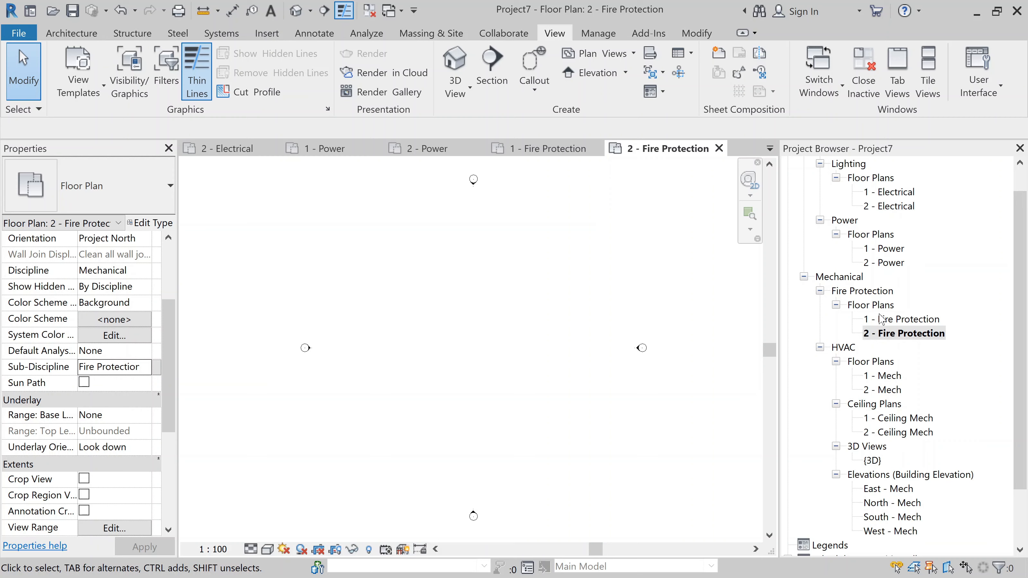
pyautogui.click(881, 319)
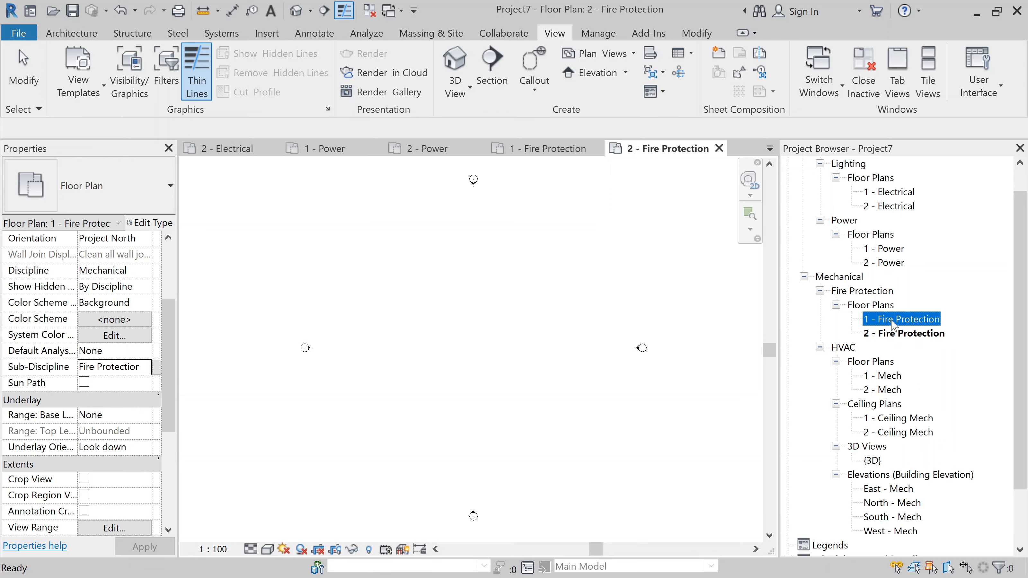
pyautogui.moveTo(167, 367); pyautogui.dragTo(178, 410)
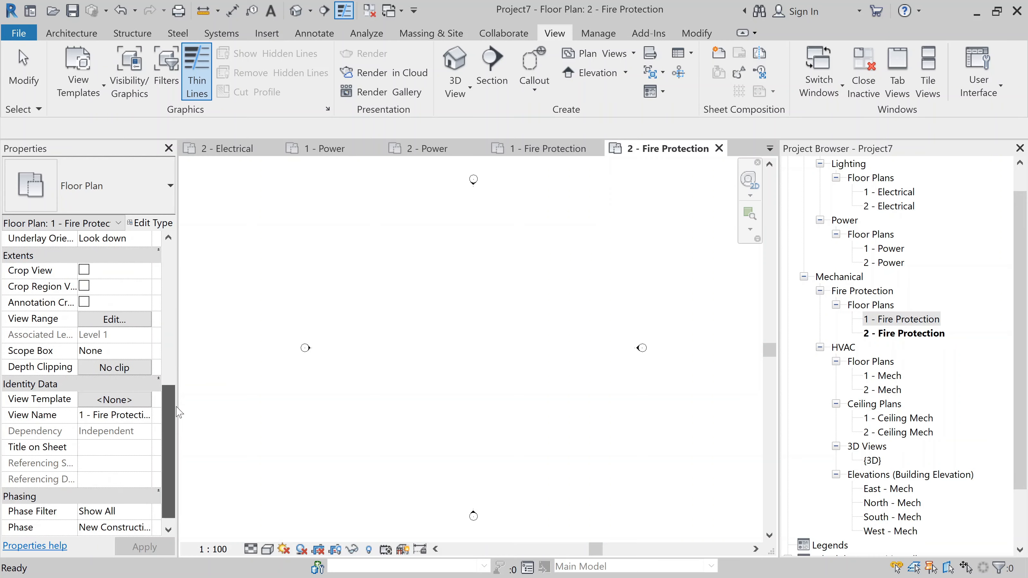
pyautogui.click(126, 406)
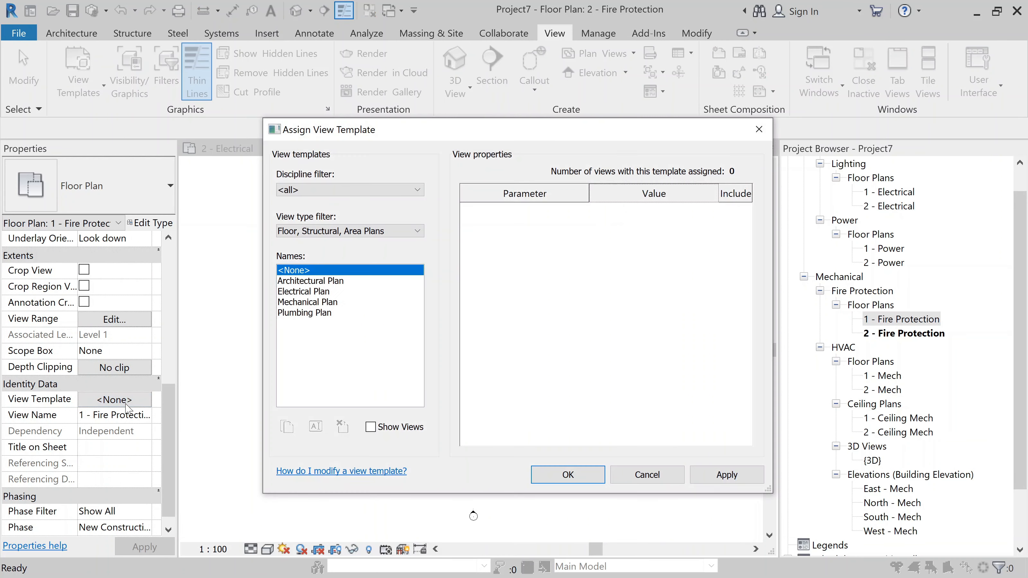
pyautogui.click(318, 303)
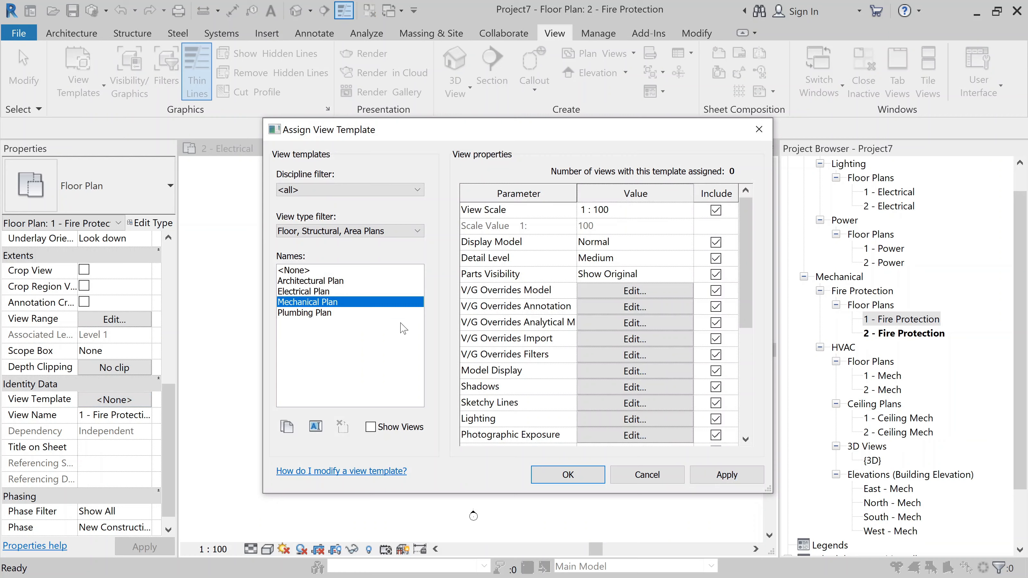
pyautogui.scroll(-4, 573, 399)
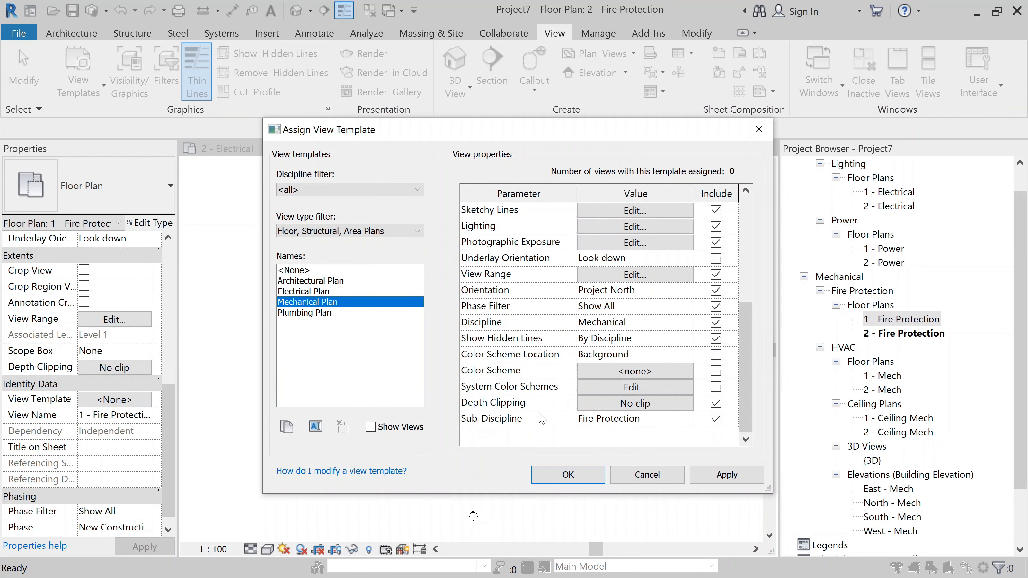
pyautogui.scroll(4, 558, 379)
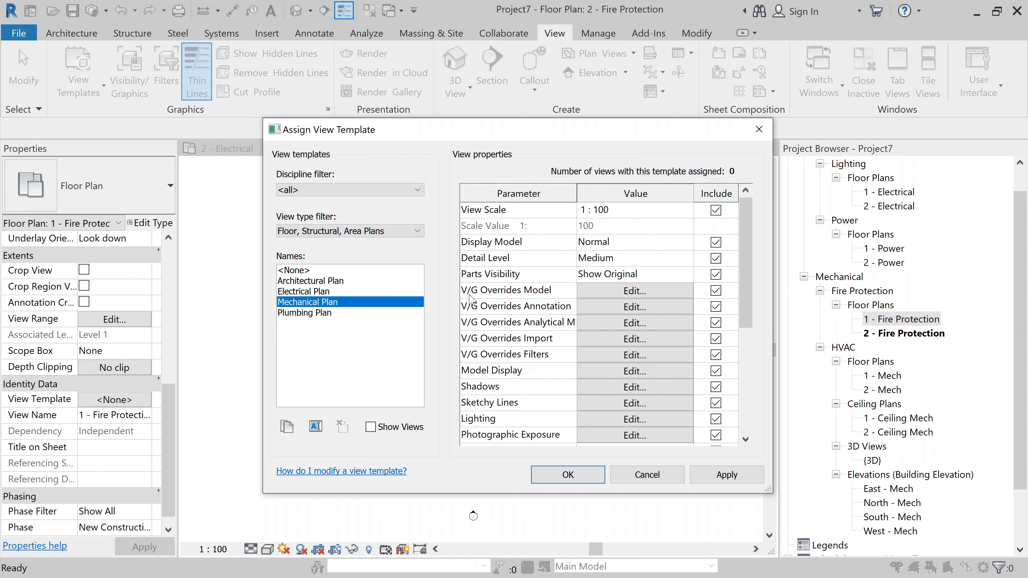
pyautogui.scroll(-4, 511, 365)
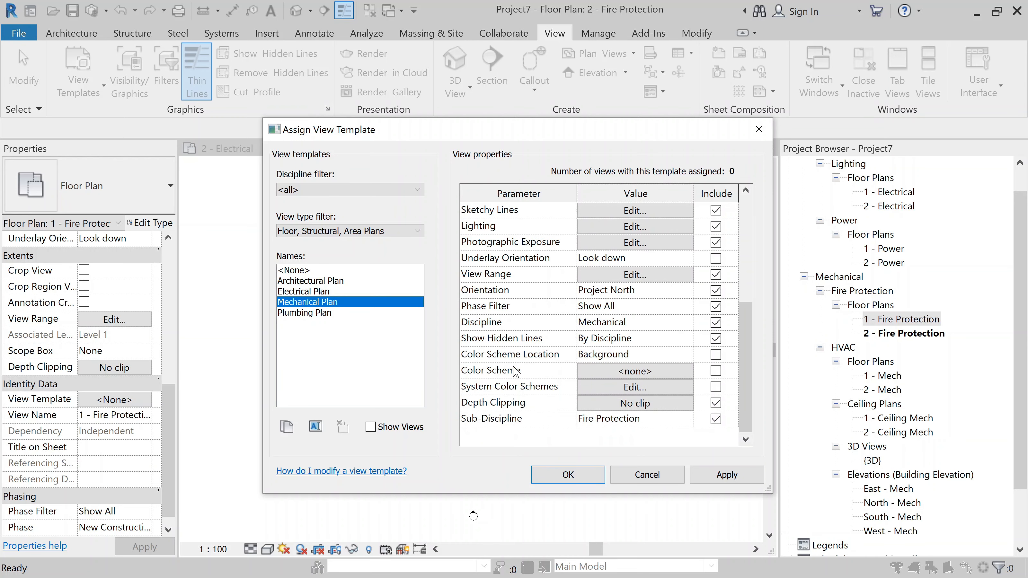
pyautogui.click(726, 474)
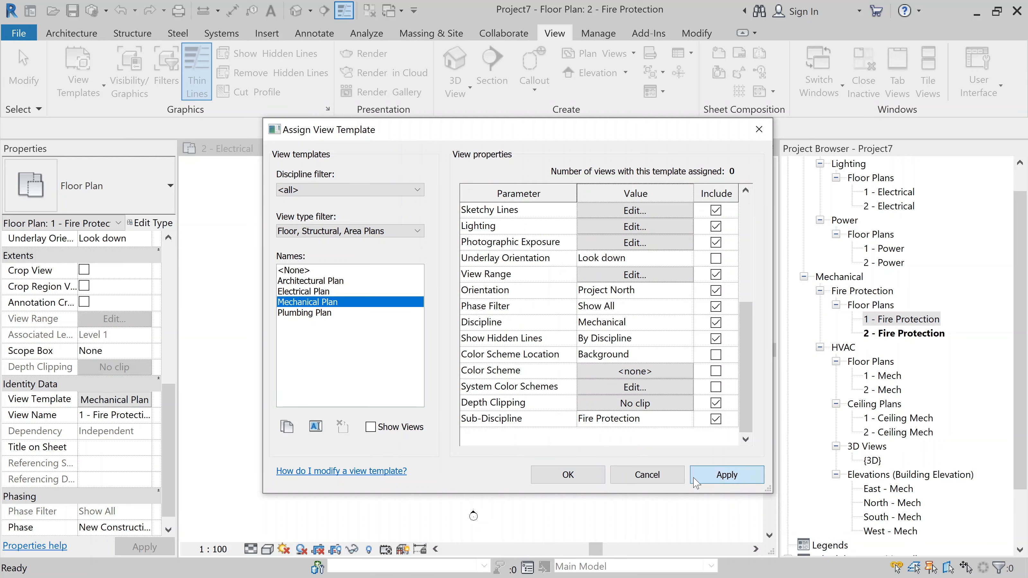
pyautogui.click(568, 474)
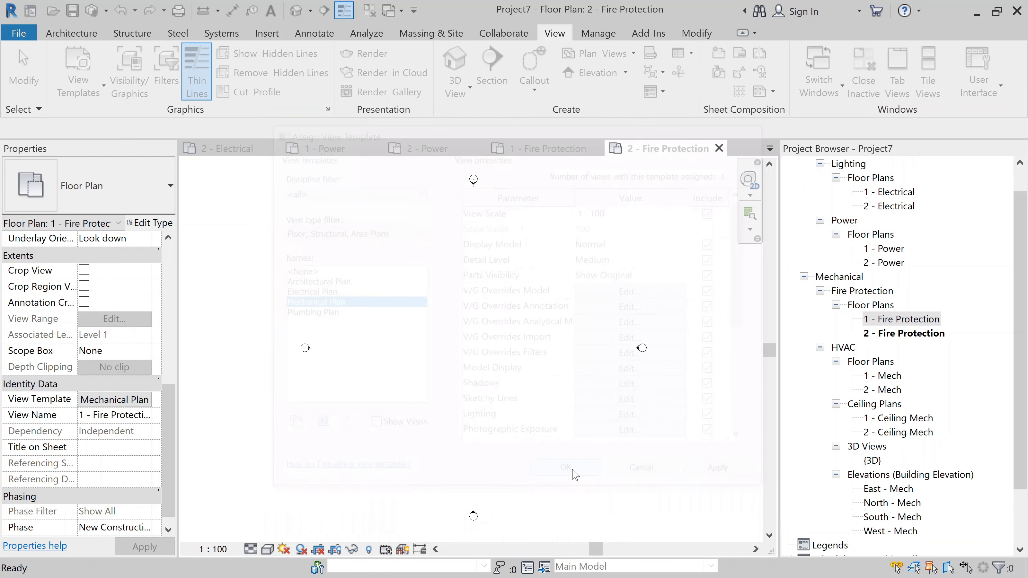
# Assign the Mechanical Plan view template to the 2 - Fire Protection floor plan.
pyautogui.click(880, 339)
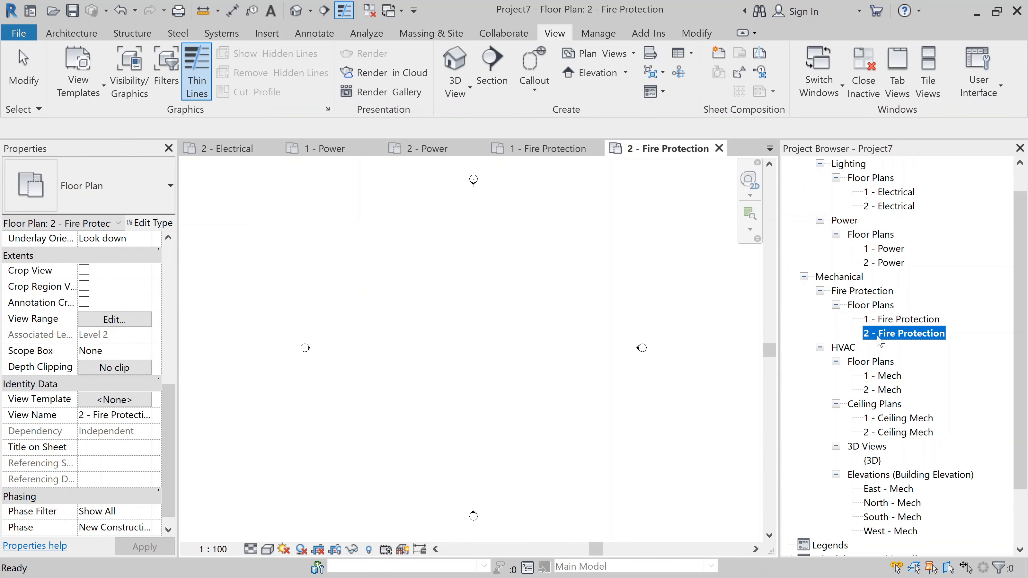
pyautogui.click(123, 400)
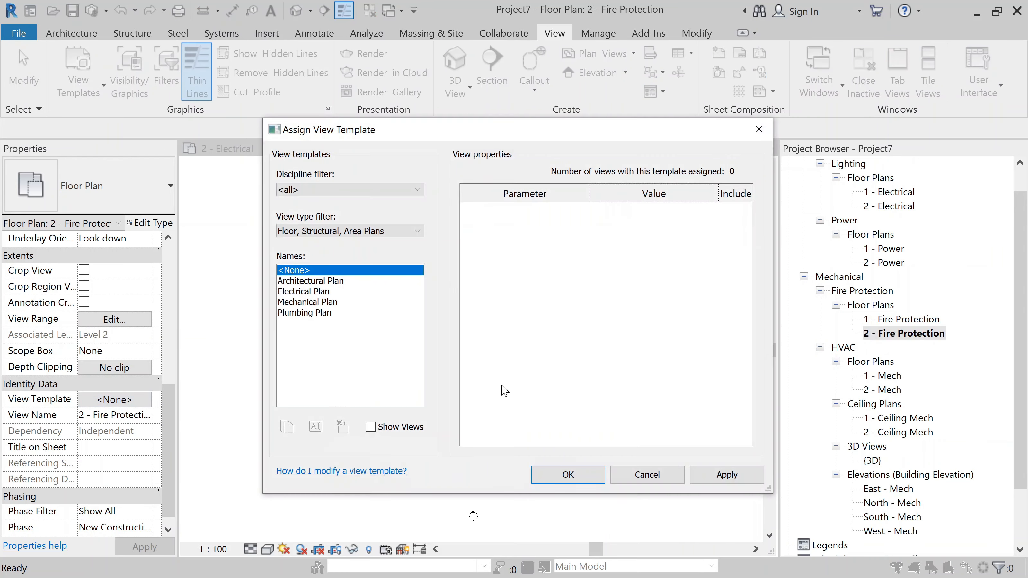
pyautogui.click(308, 302)
pyautogui.click(696, 471)
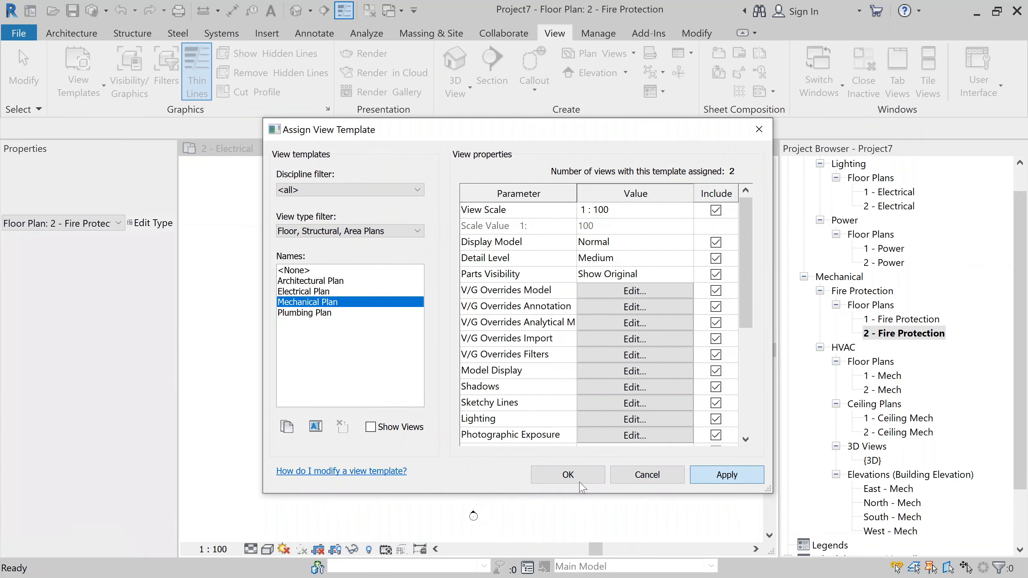
pyautogui.click(568, 476)
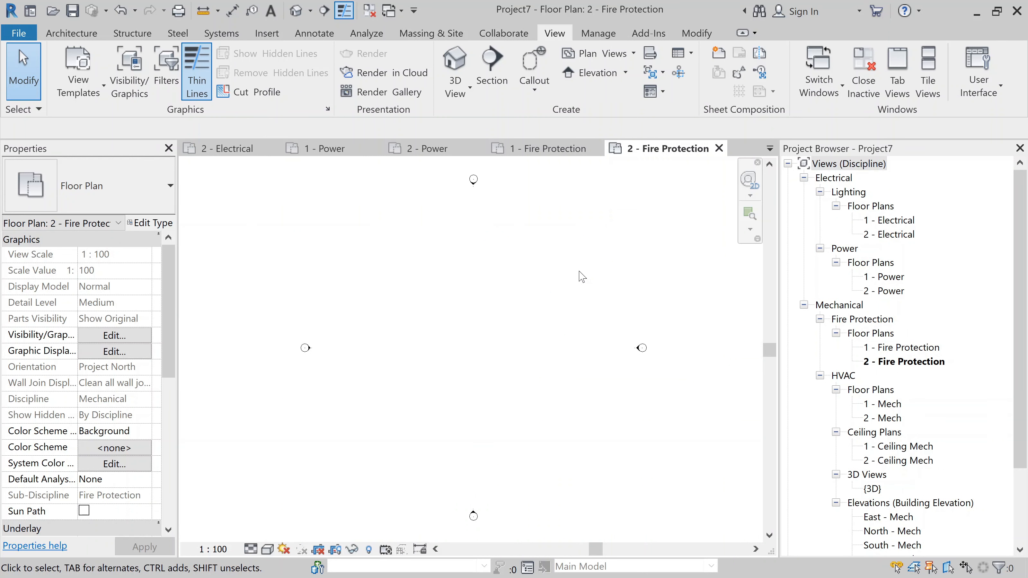